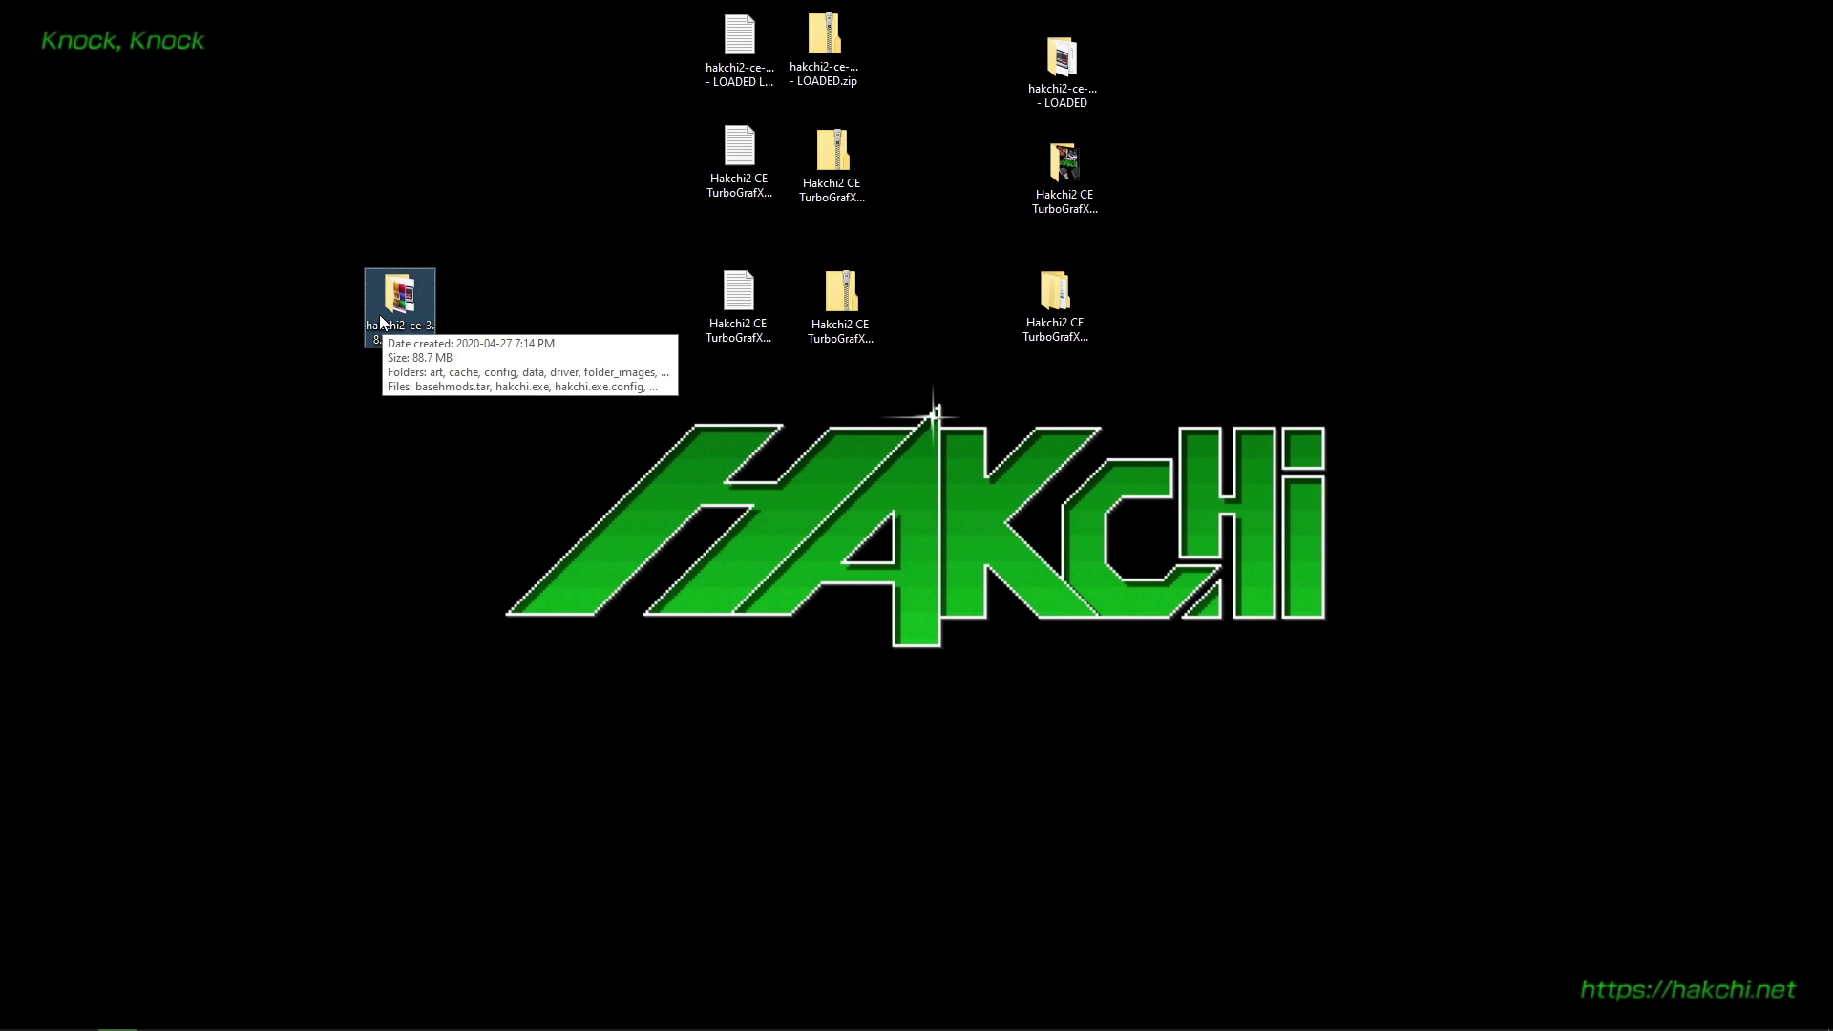
# Step: Copy the hakchi2-ce-3.8.0-release folder and paste a duplicate onto the desktop
pyautogui.rightClick(389, 299)
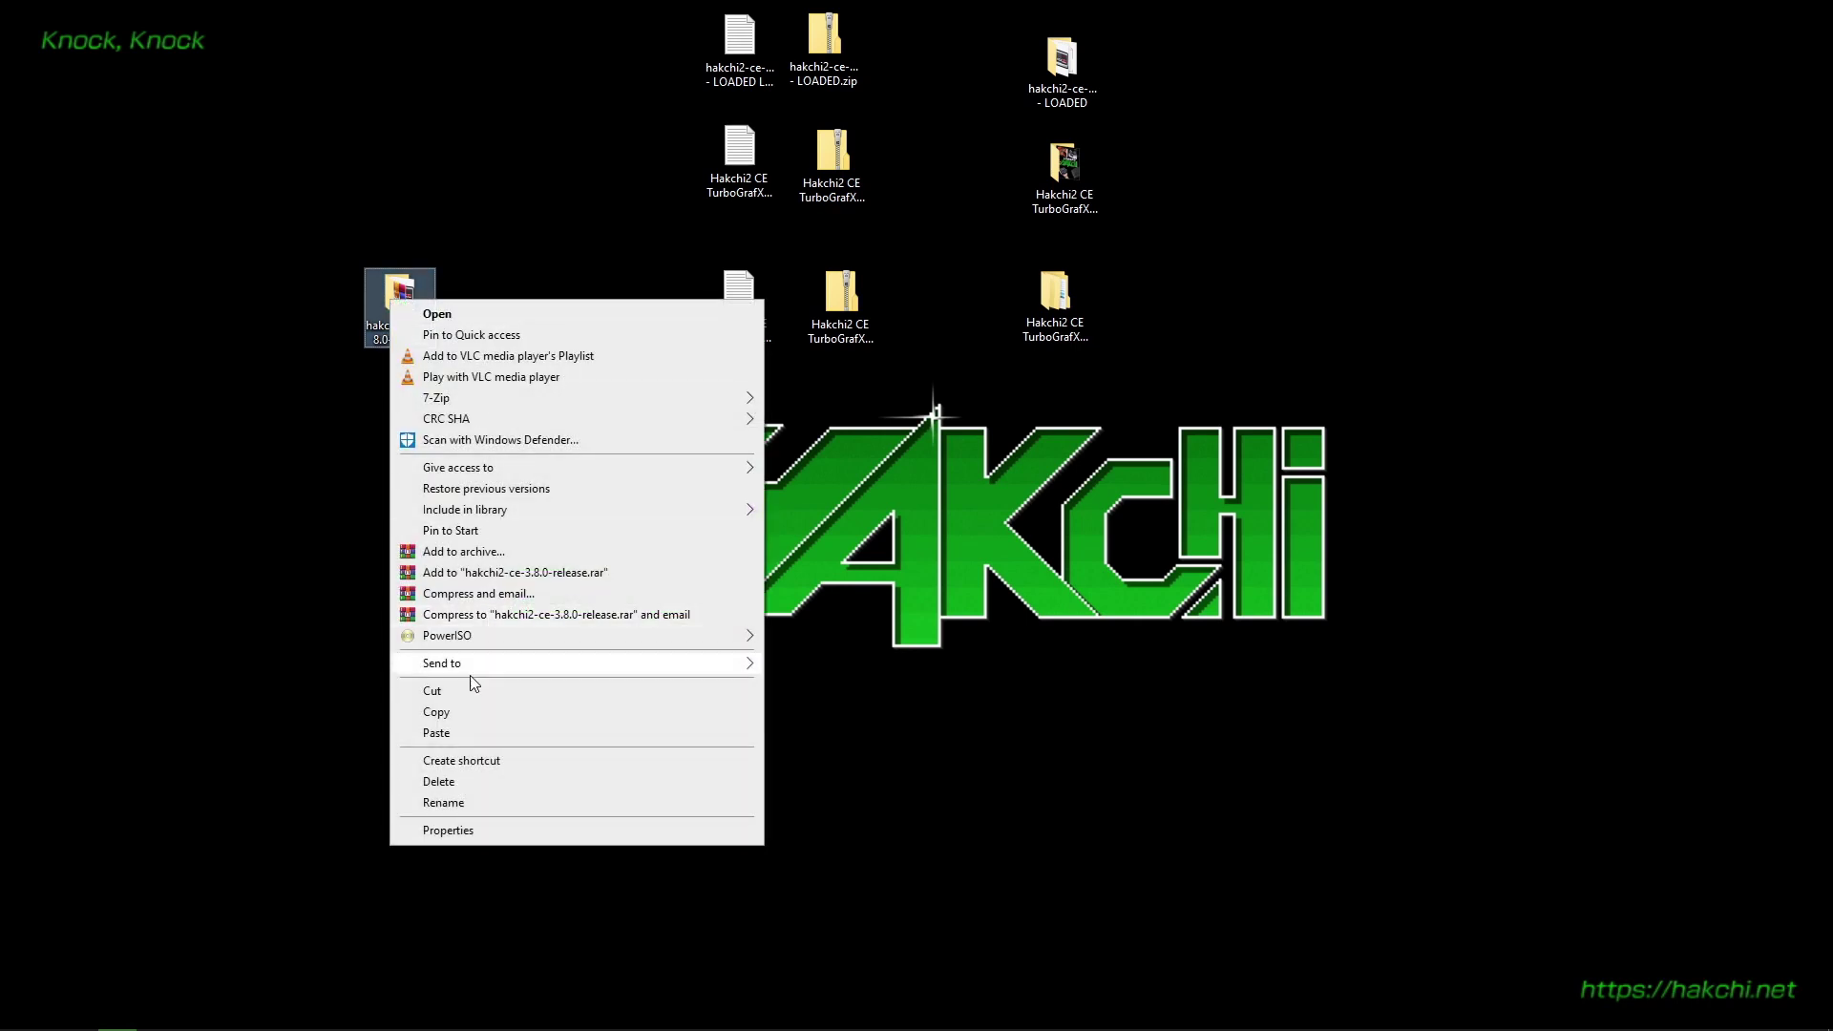
pyautogui.click(451, 711)
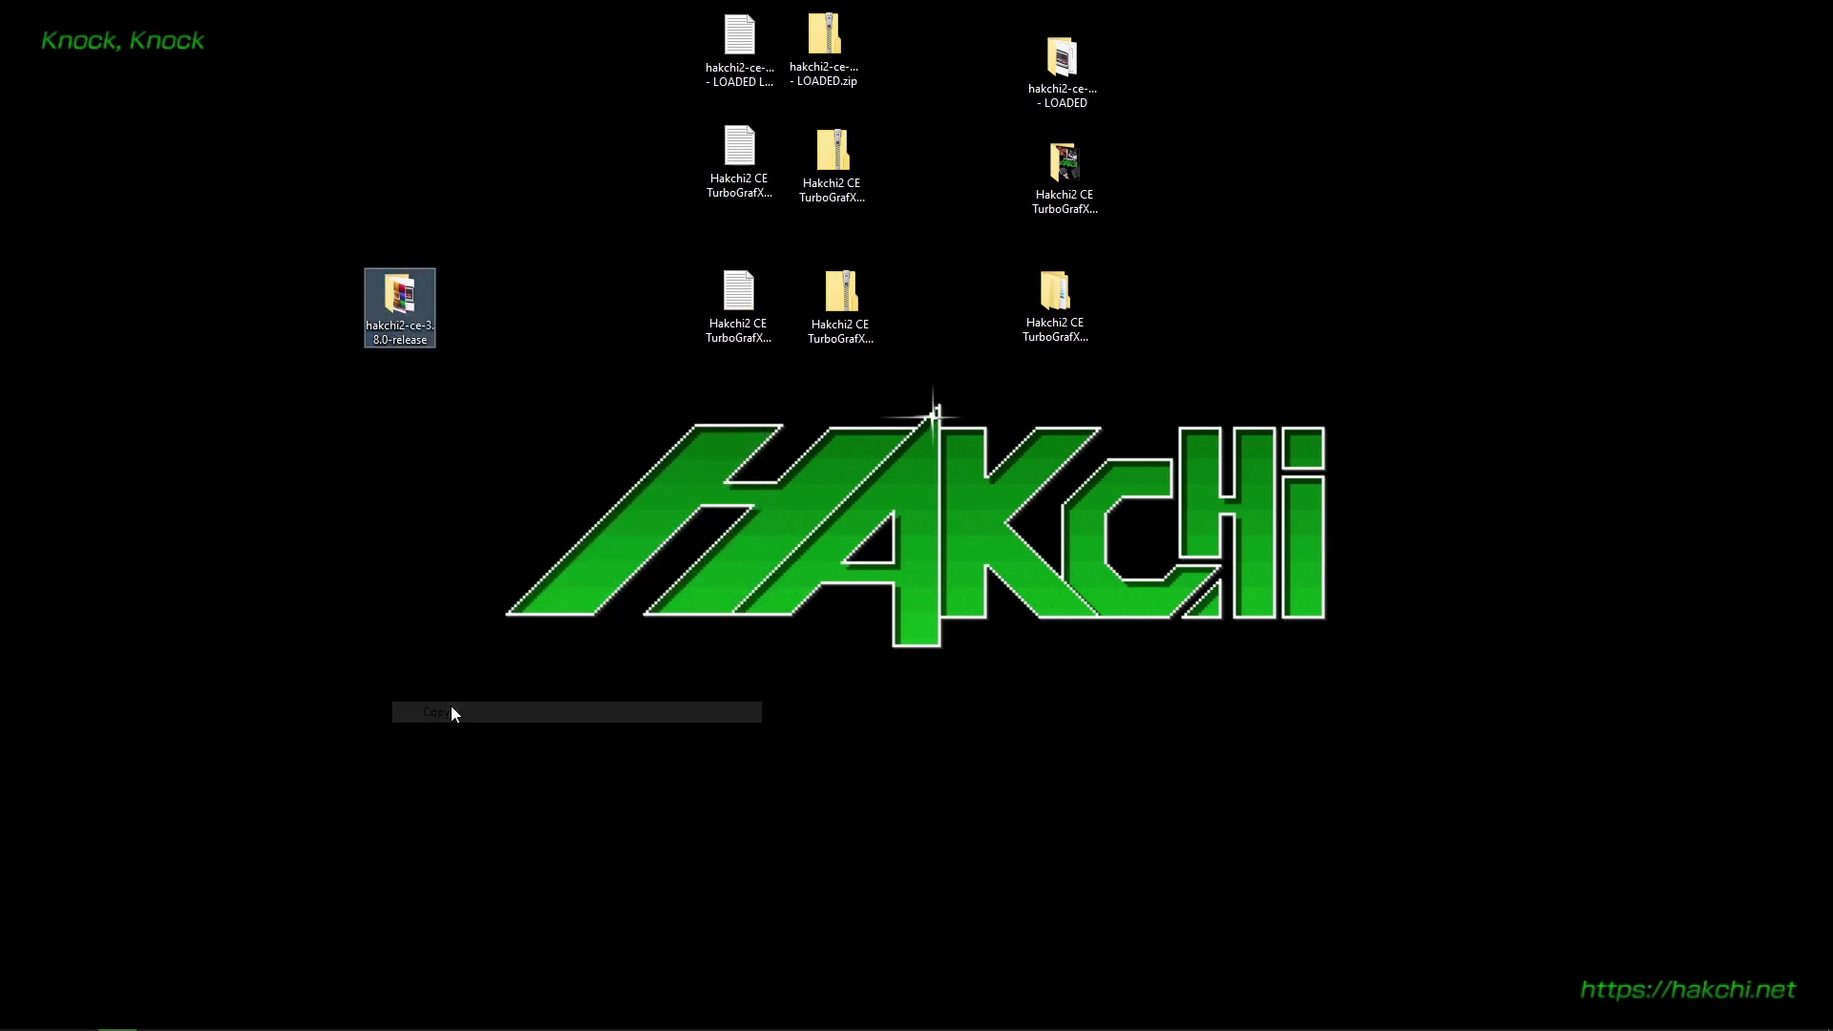
pyautogui.rightClick(318, 478)
pyautogui.click(392, 561)
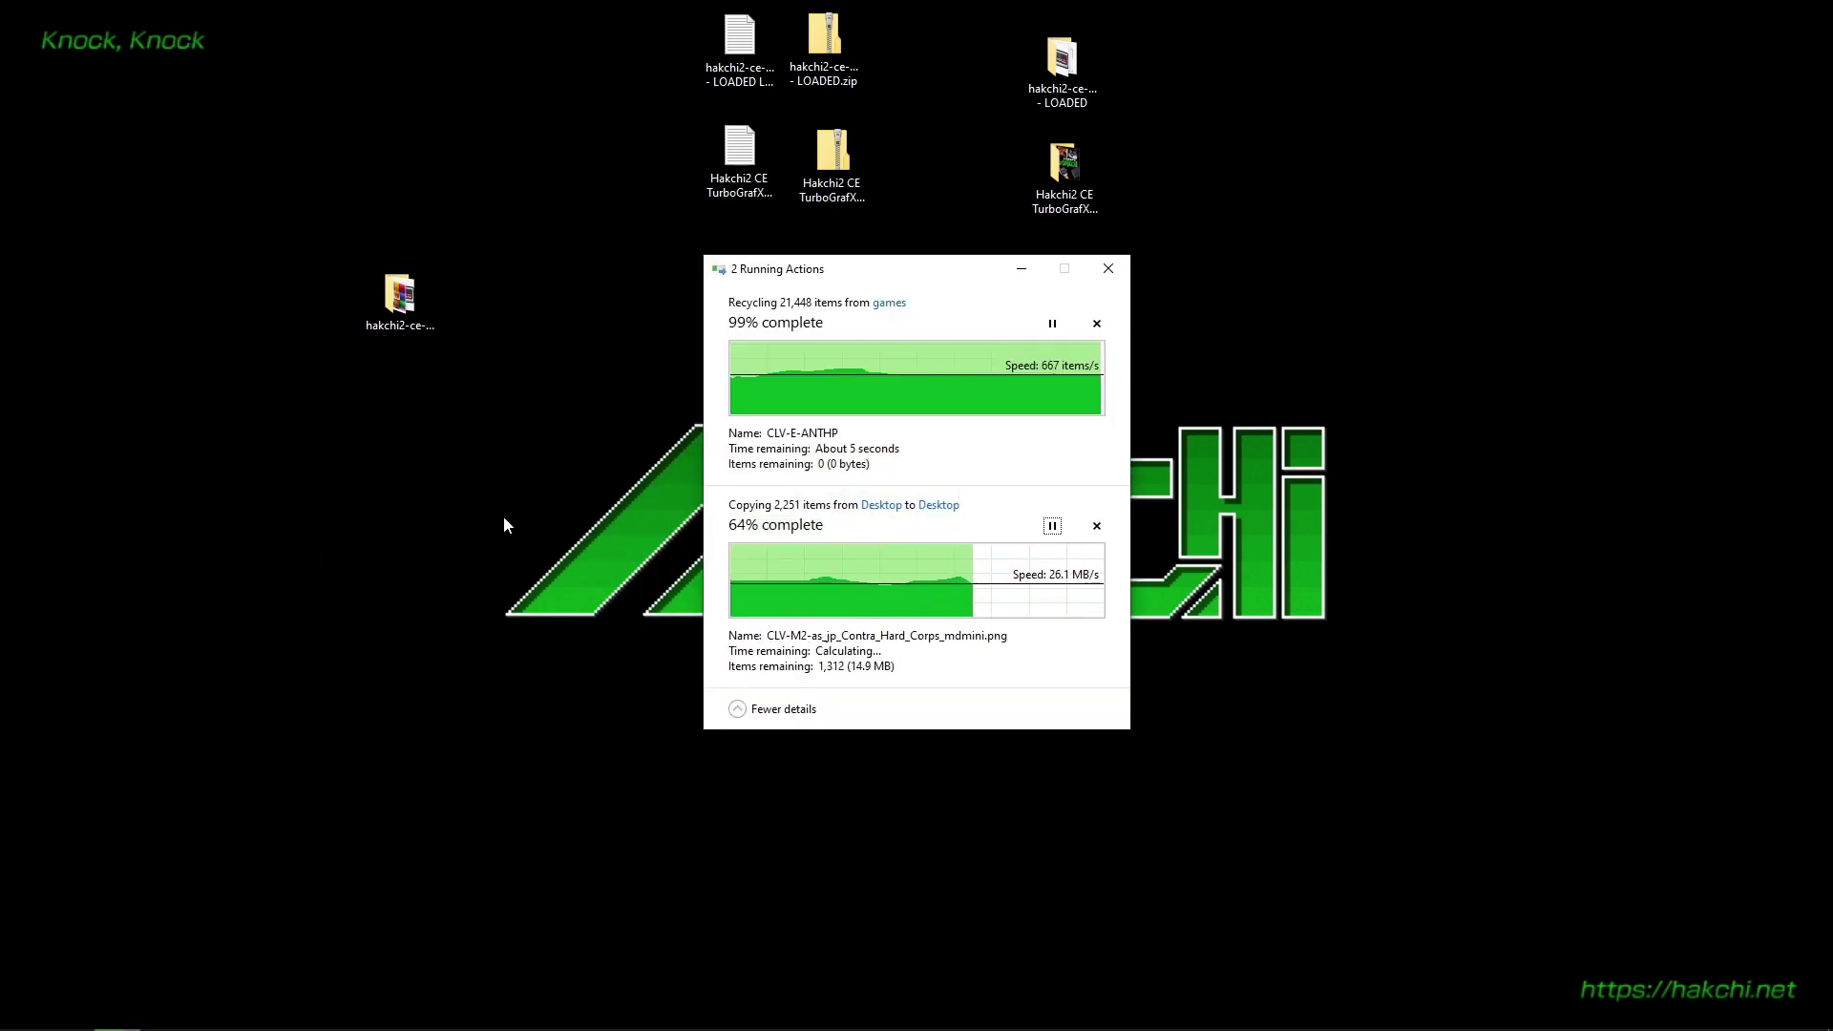
pyautogui.click(1021, 271)
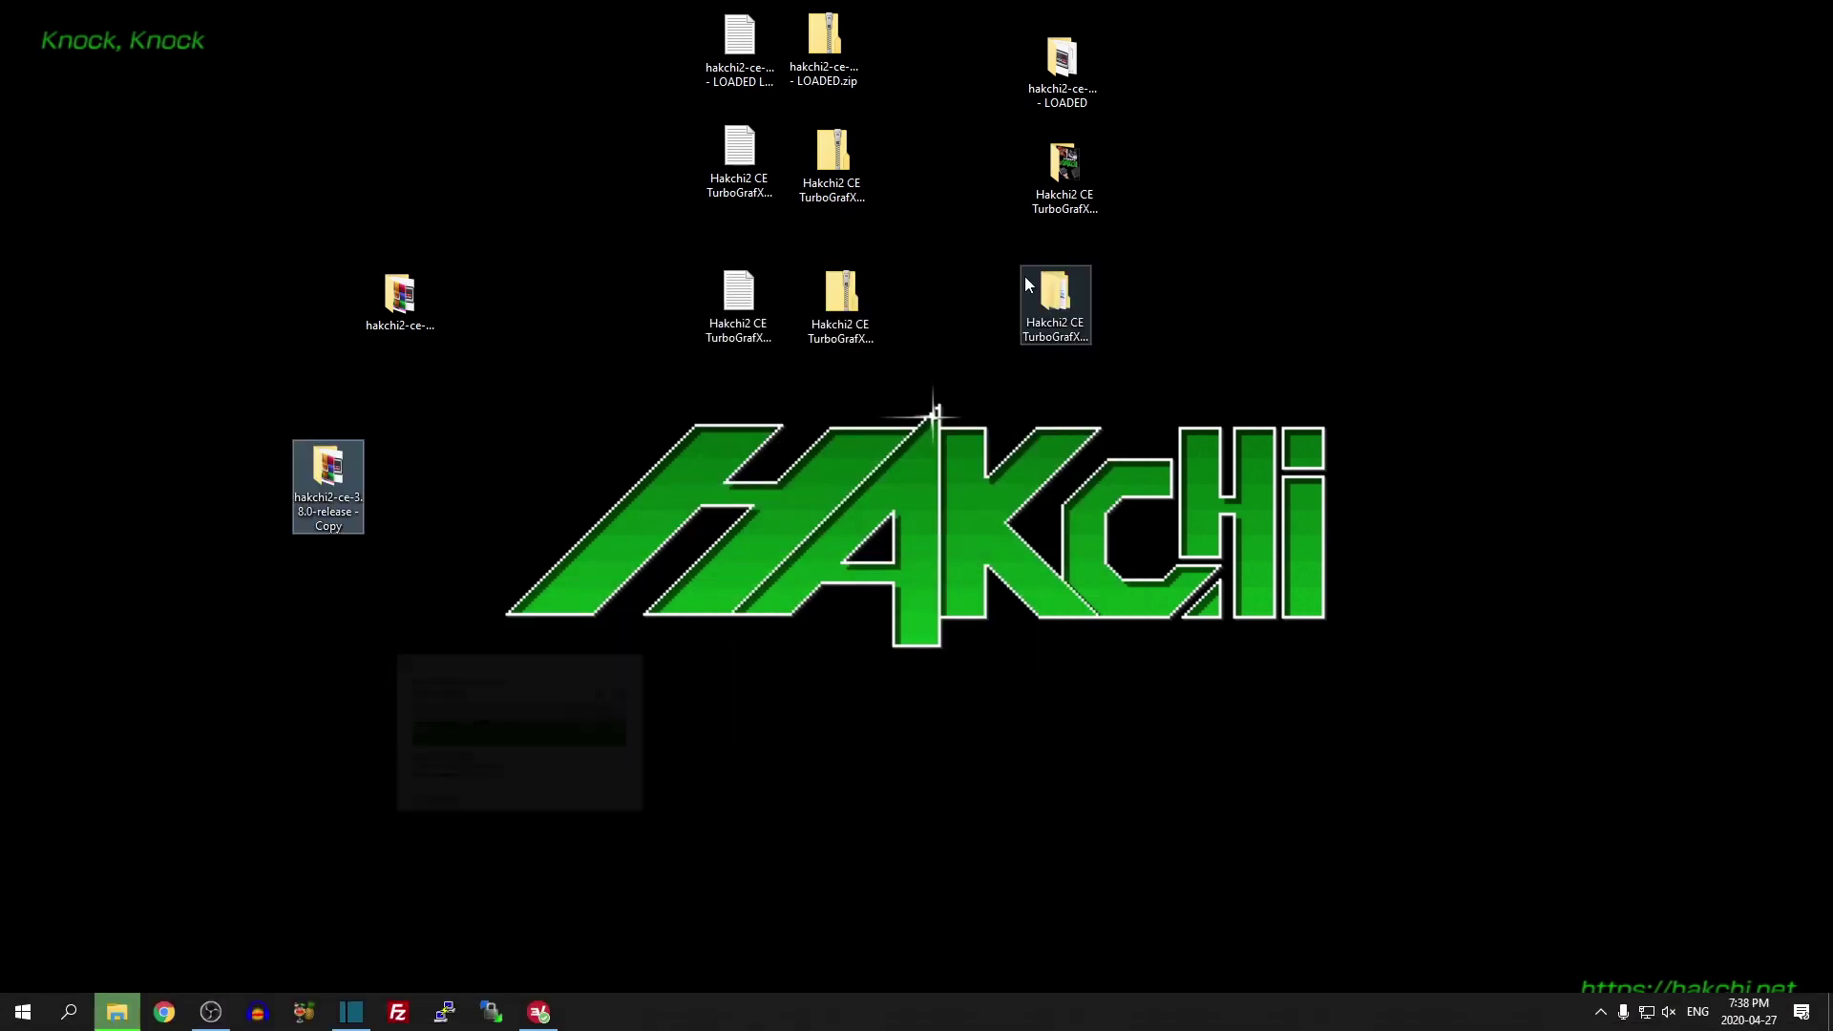
# Step: Rename the duplicate to 'hakchi2-ce-3.8.0-release - Backup'
pyautogui.click(322, 502)
pyautogui.press('End')
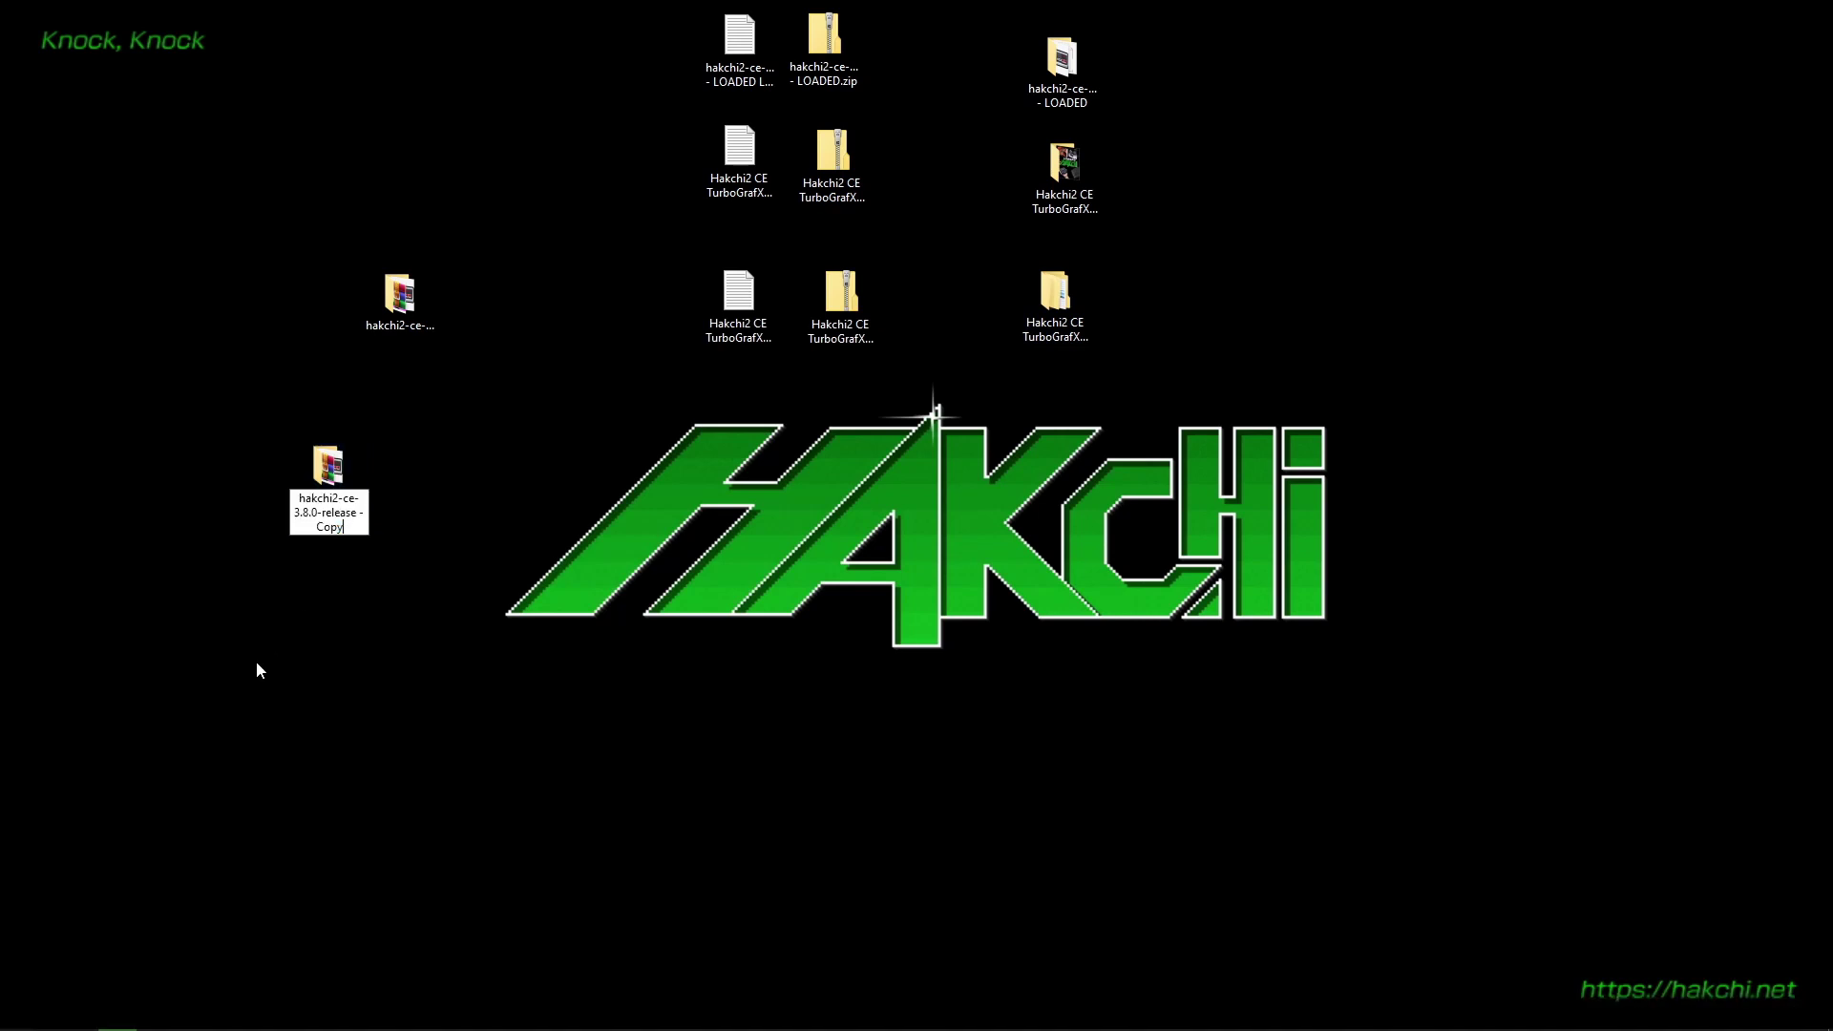
pyautogui.press('BackSpace')
pyautogui.press('BackSpace')
pyautogui.press('BackSpace')
pyautogui.press('BackSpace')
pyautogui.write('Backup')
# Step: Delete the Backup copy and open the hakchi2-ce-3.8.0-release folder
pyautogui.press('Delete')
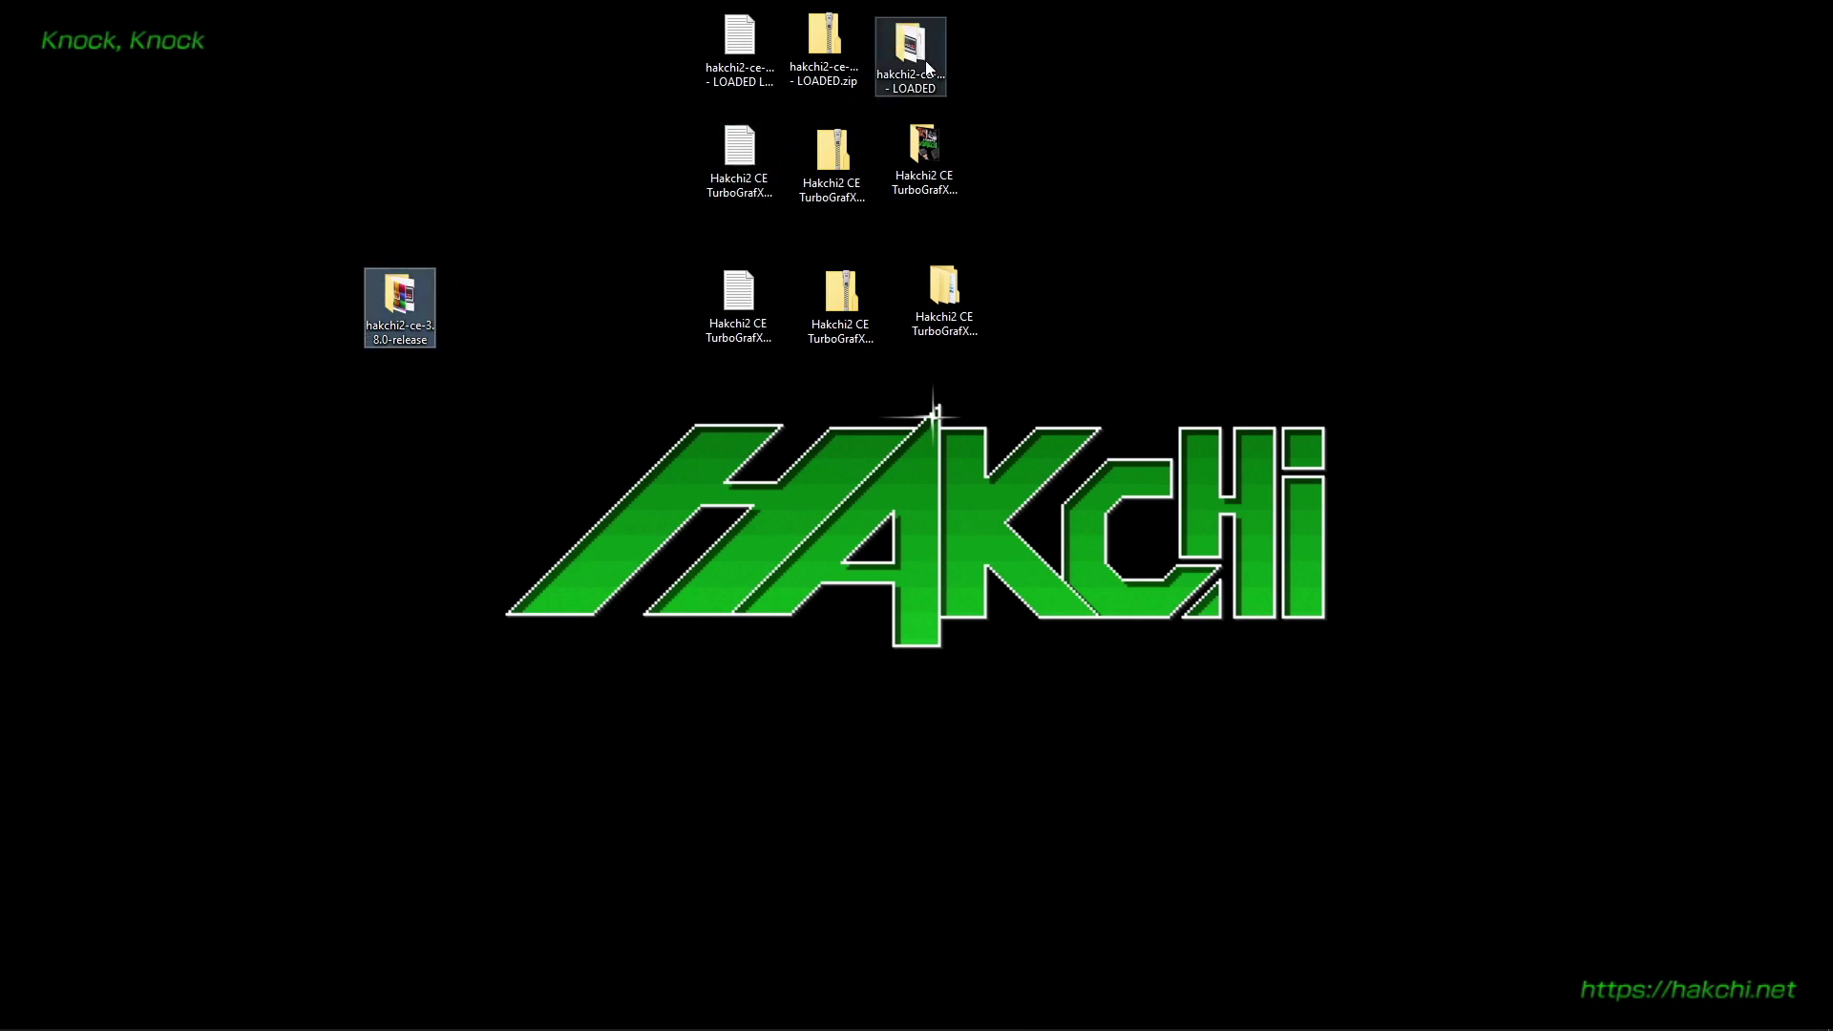
pyautogui.moveTo(925, 63)
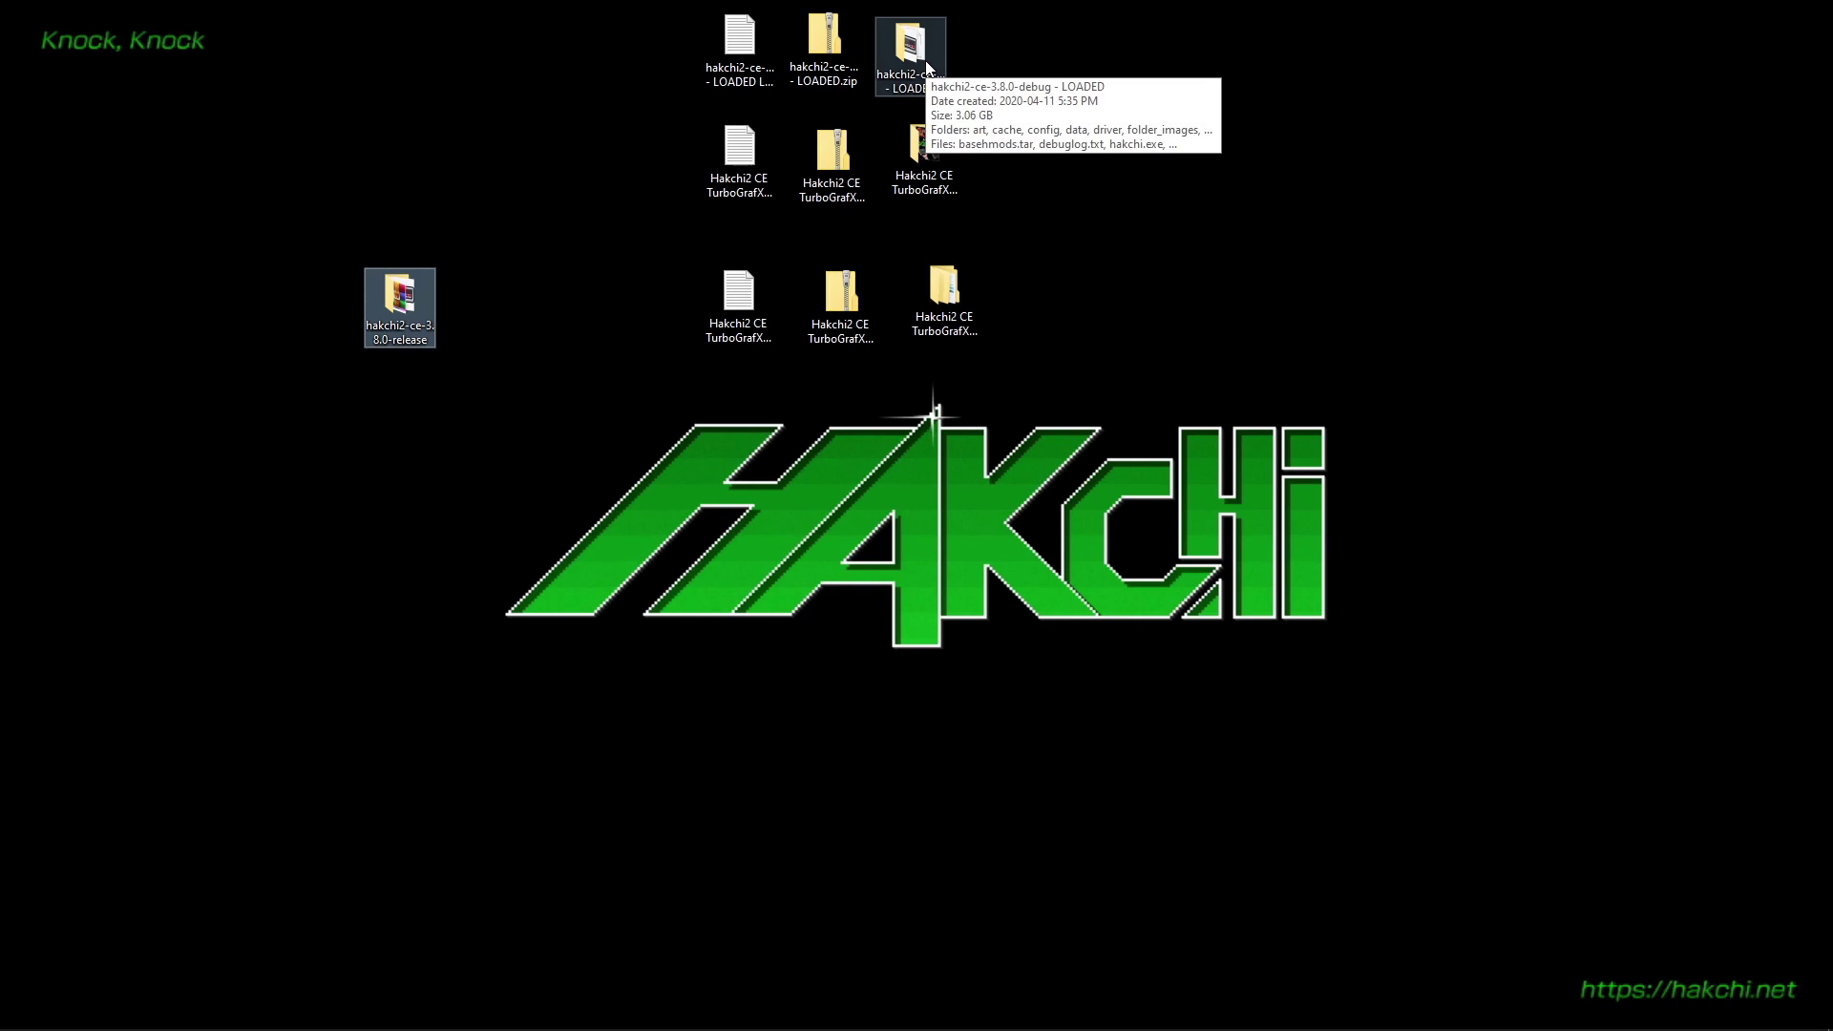
pyautogui.moveTo(399, 325)
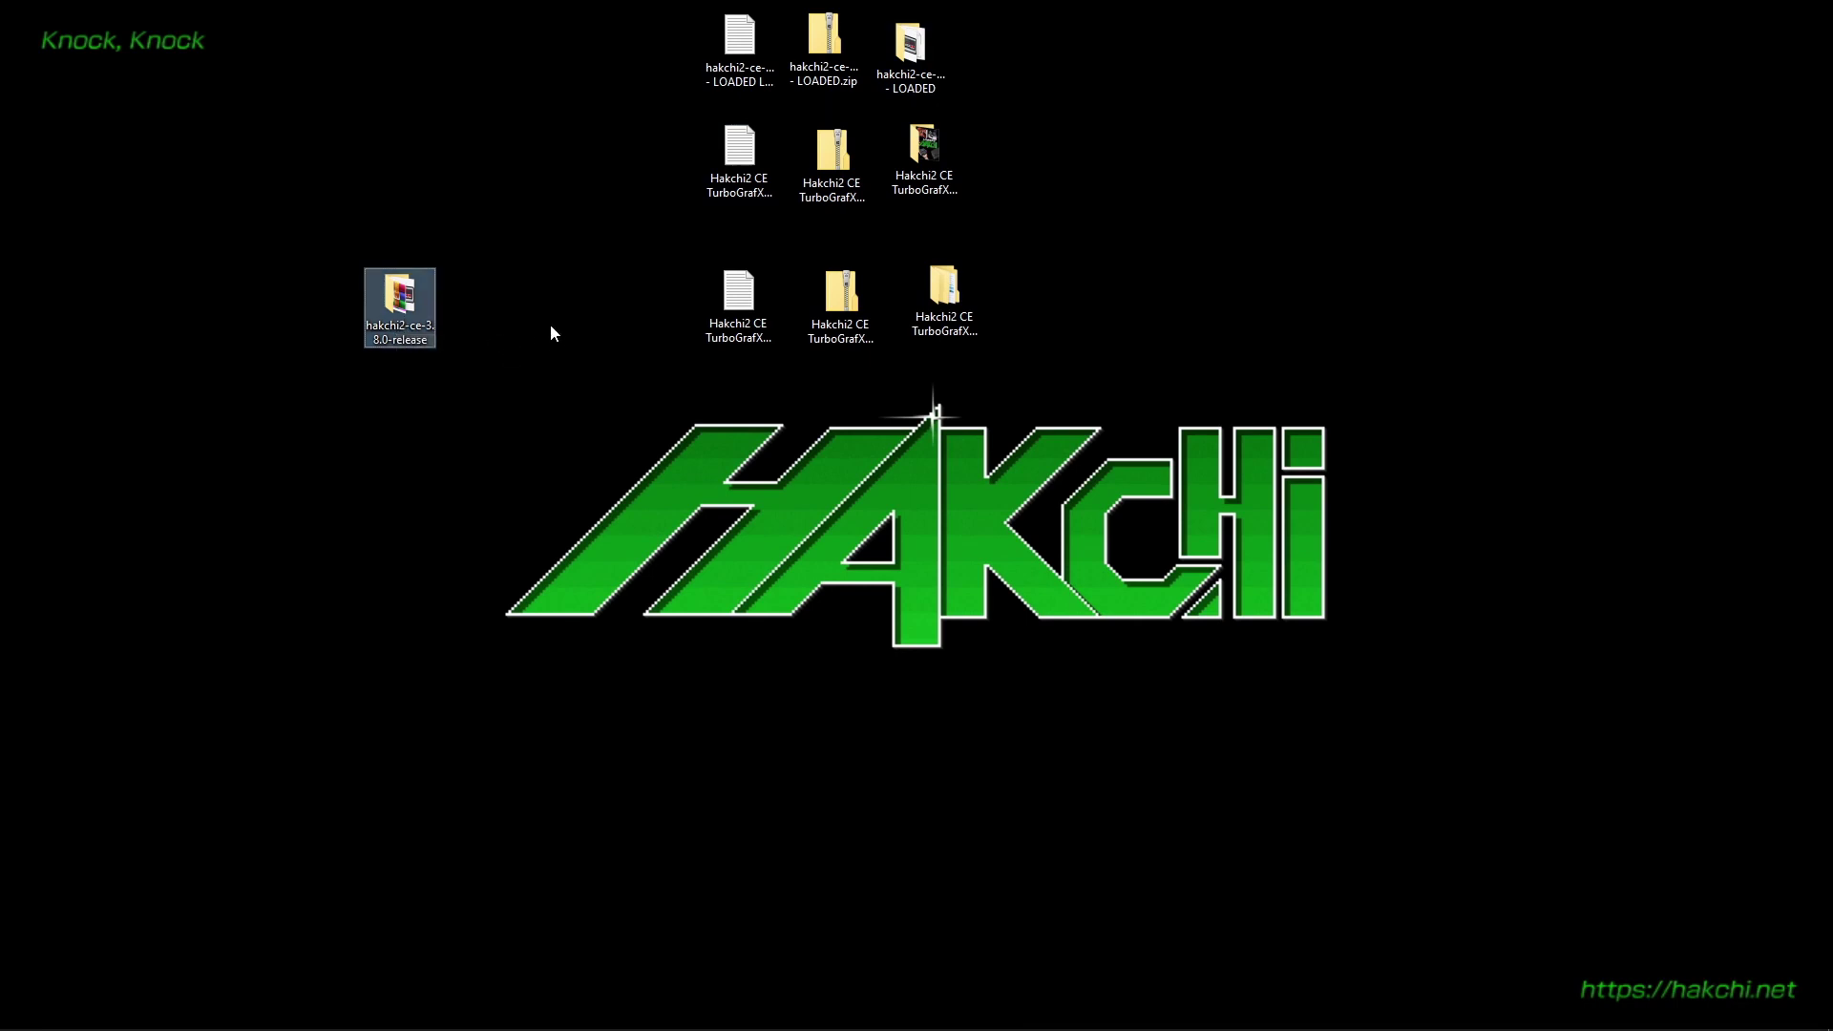
pyautogui.doubleClick(391, 315)
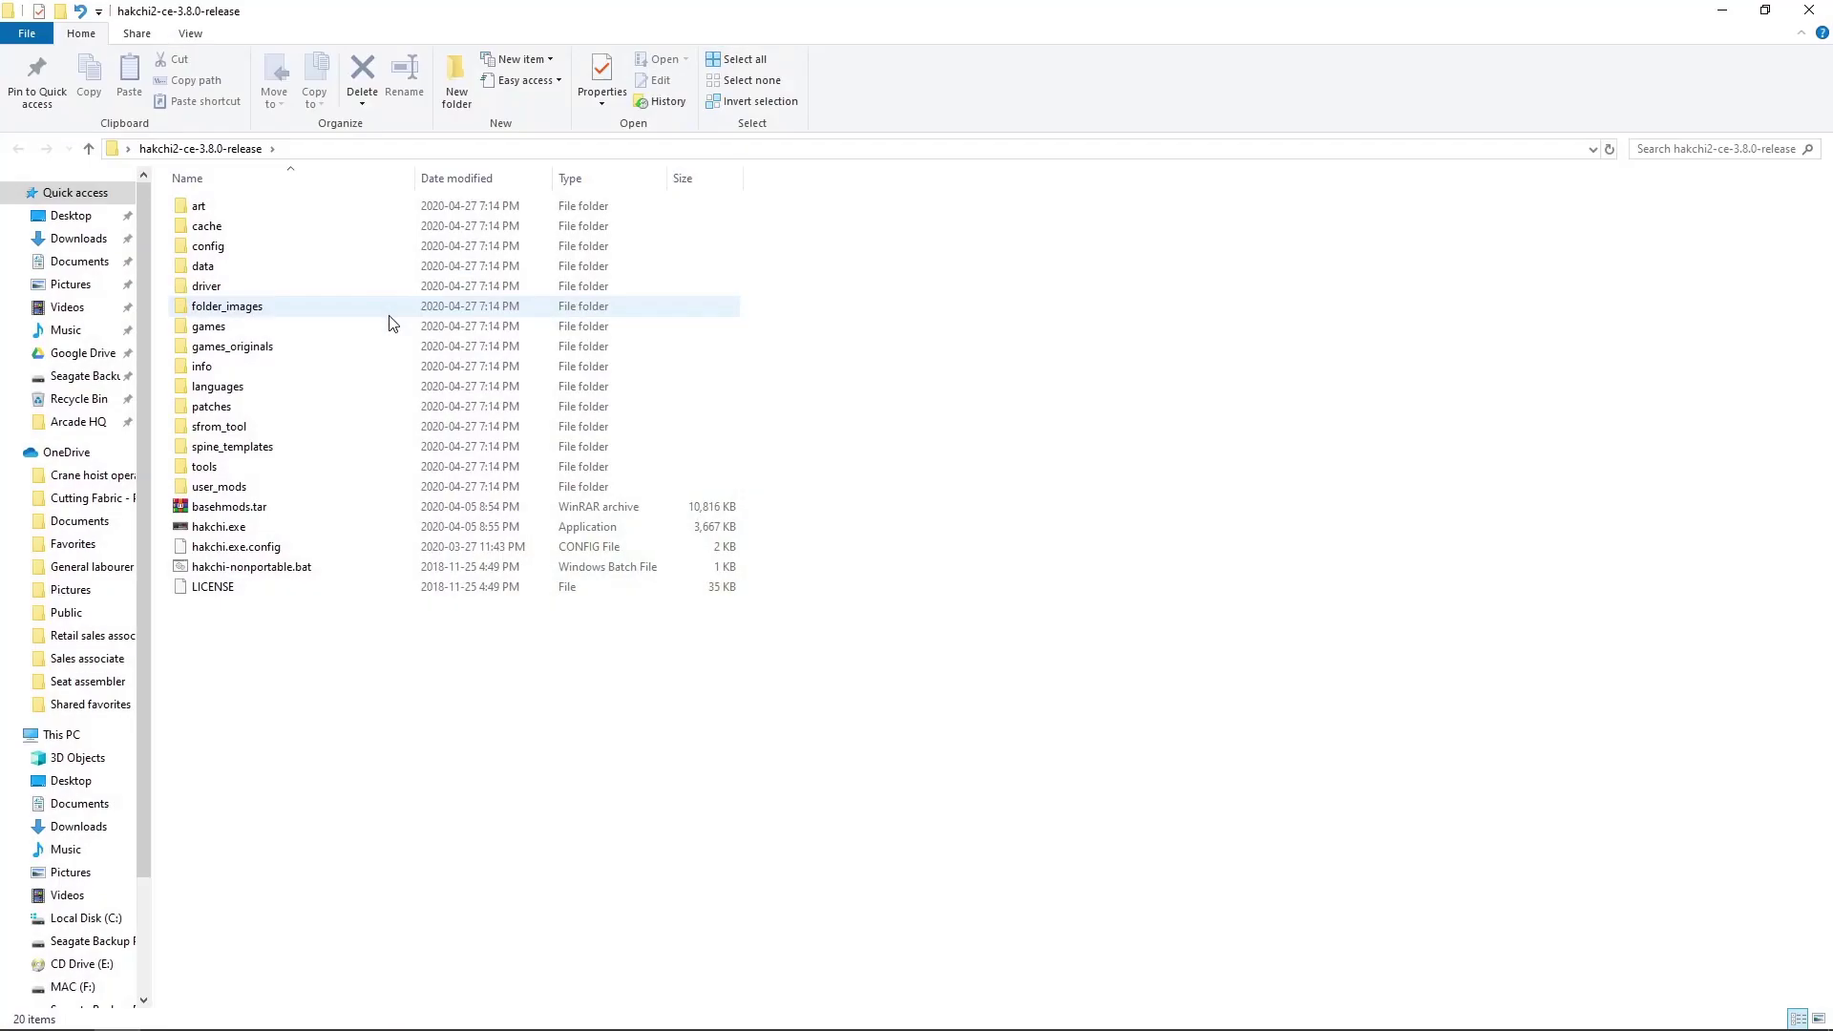
pyautogui.doubleClick(218, 531)
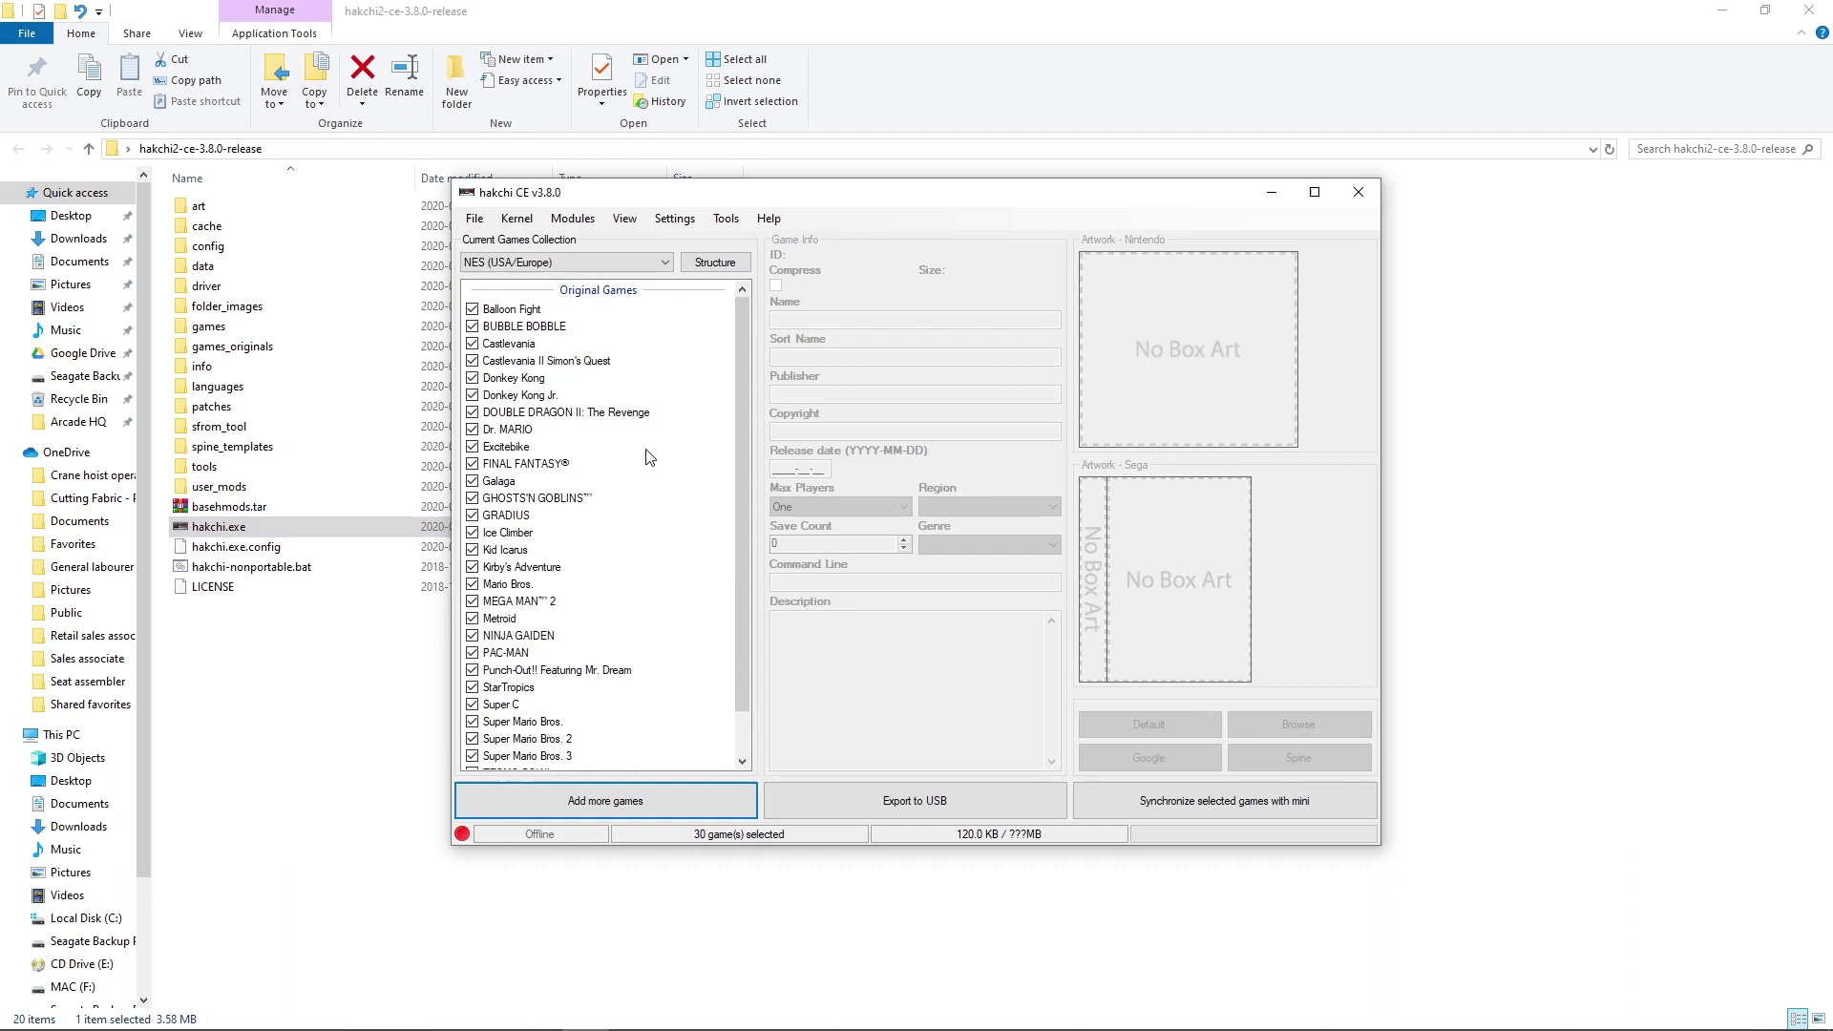
pyautogui.scroll(-1, 646, 456)
pyautogui.scroll(1, 646, 455)
pyautogui.click(581, 261)
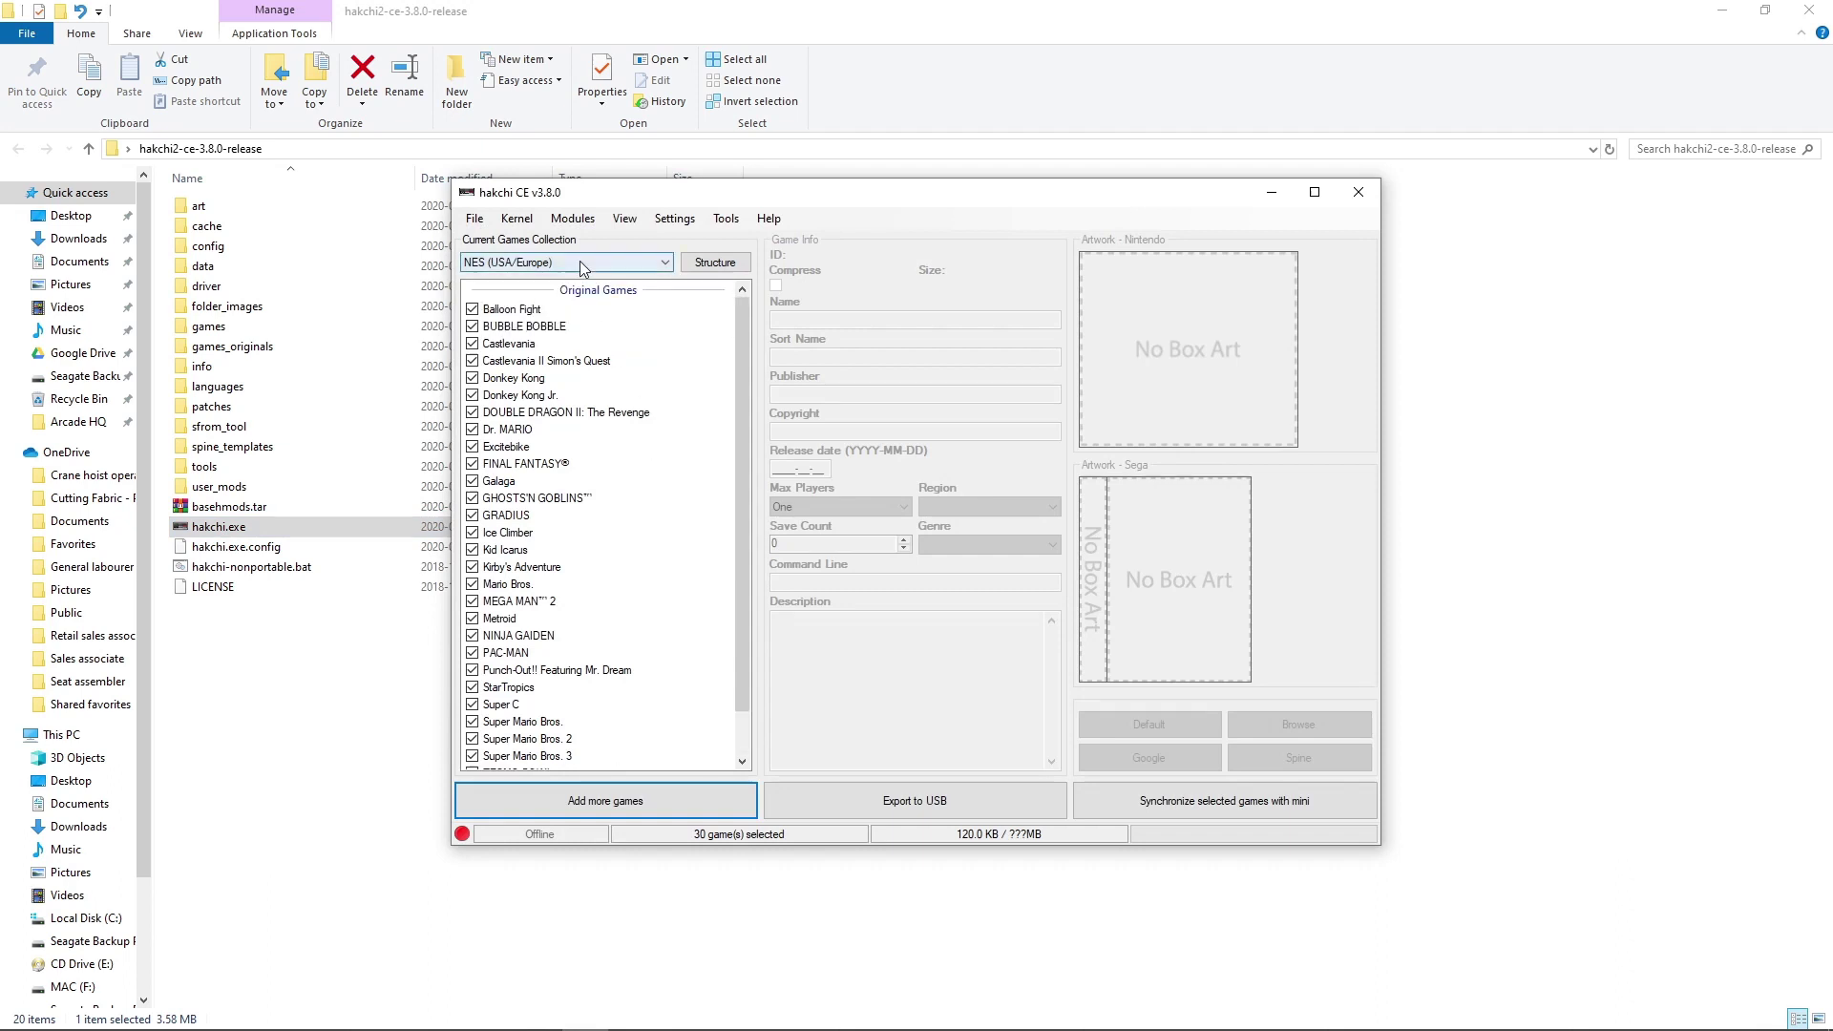
pyautogui.click(531, 316)
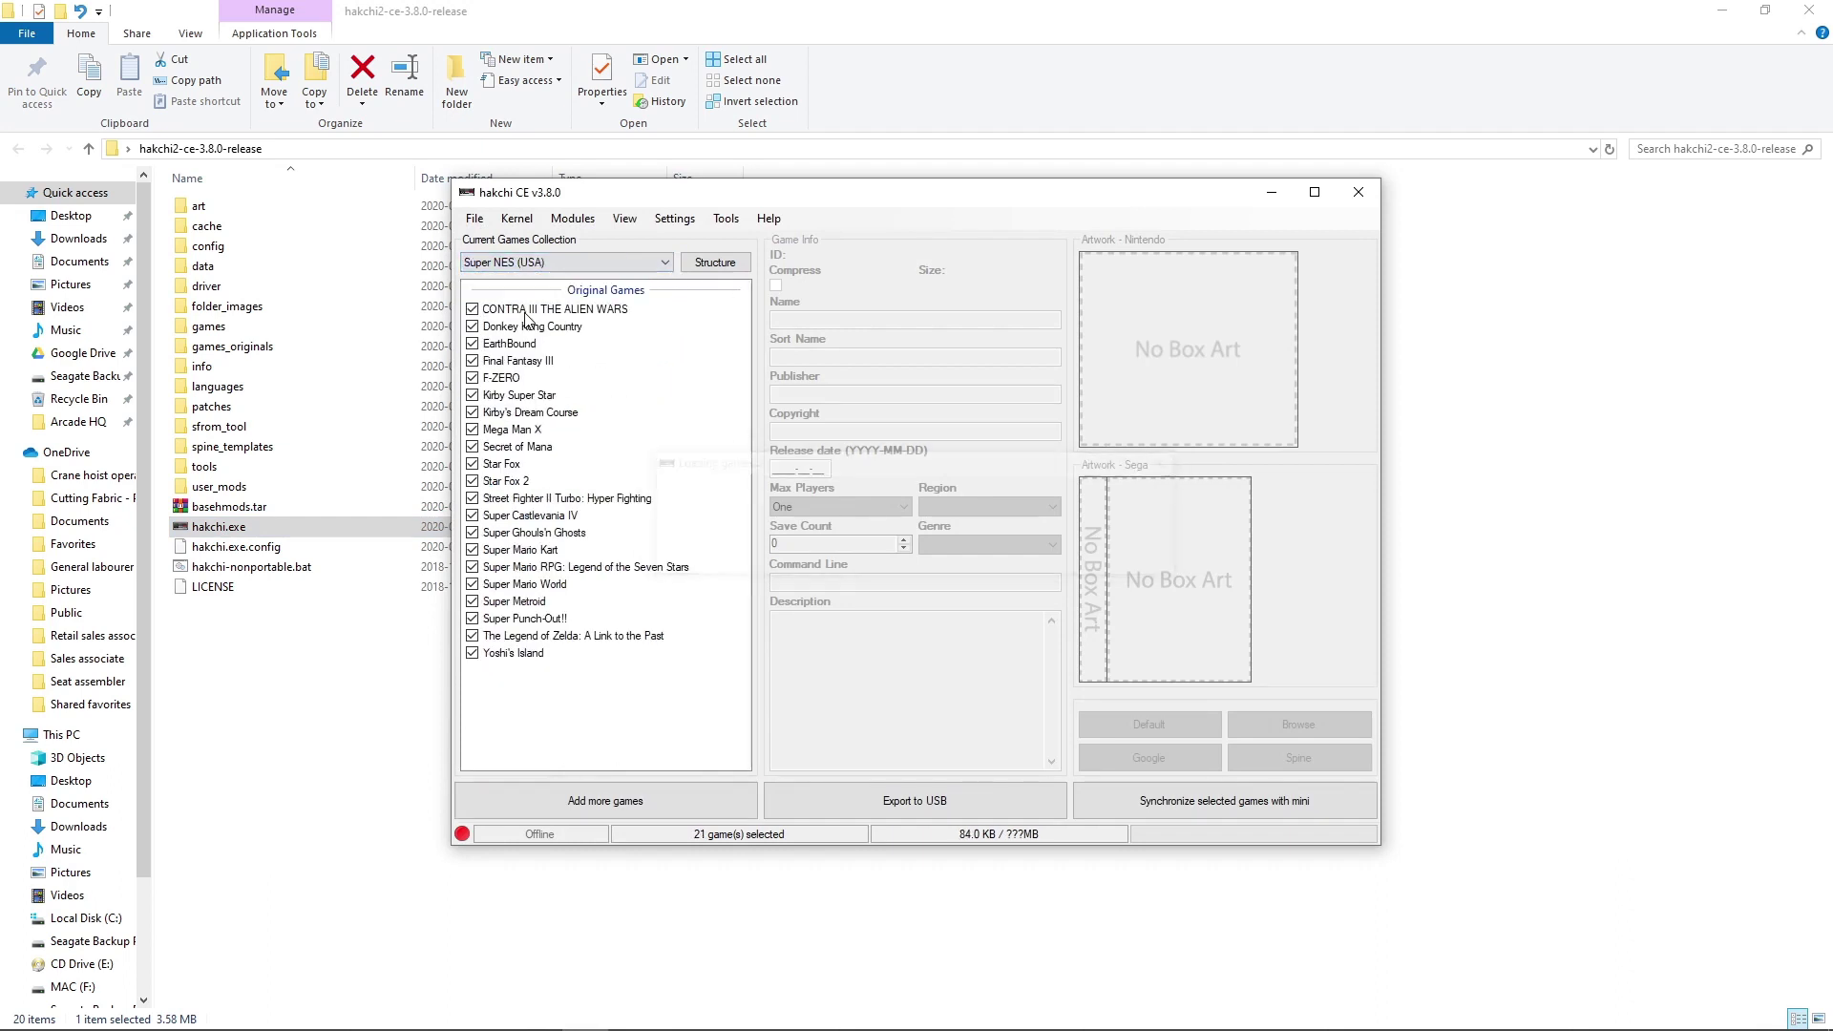
pyautogui.click(602, 262)
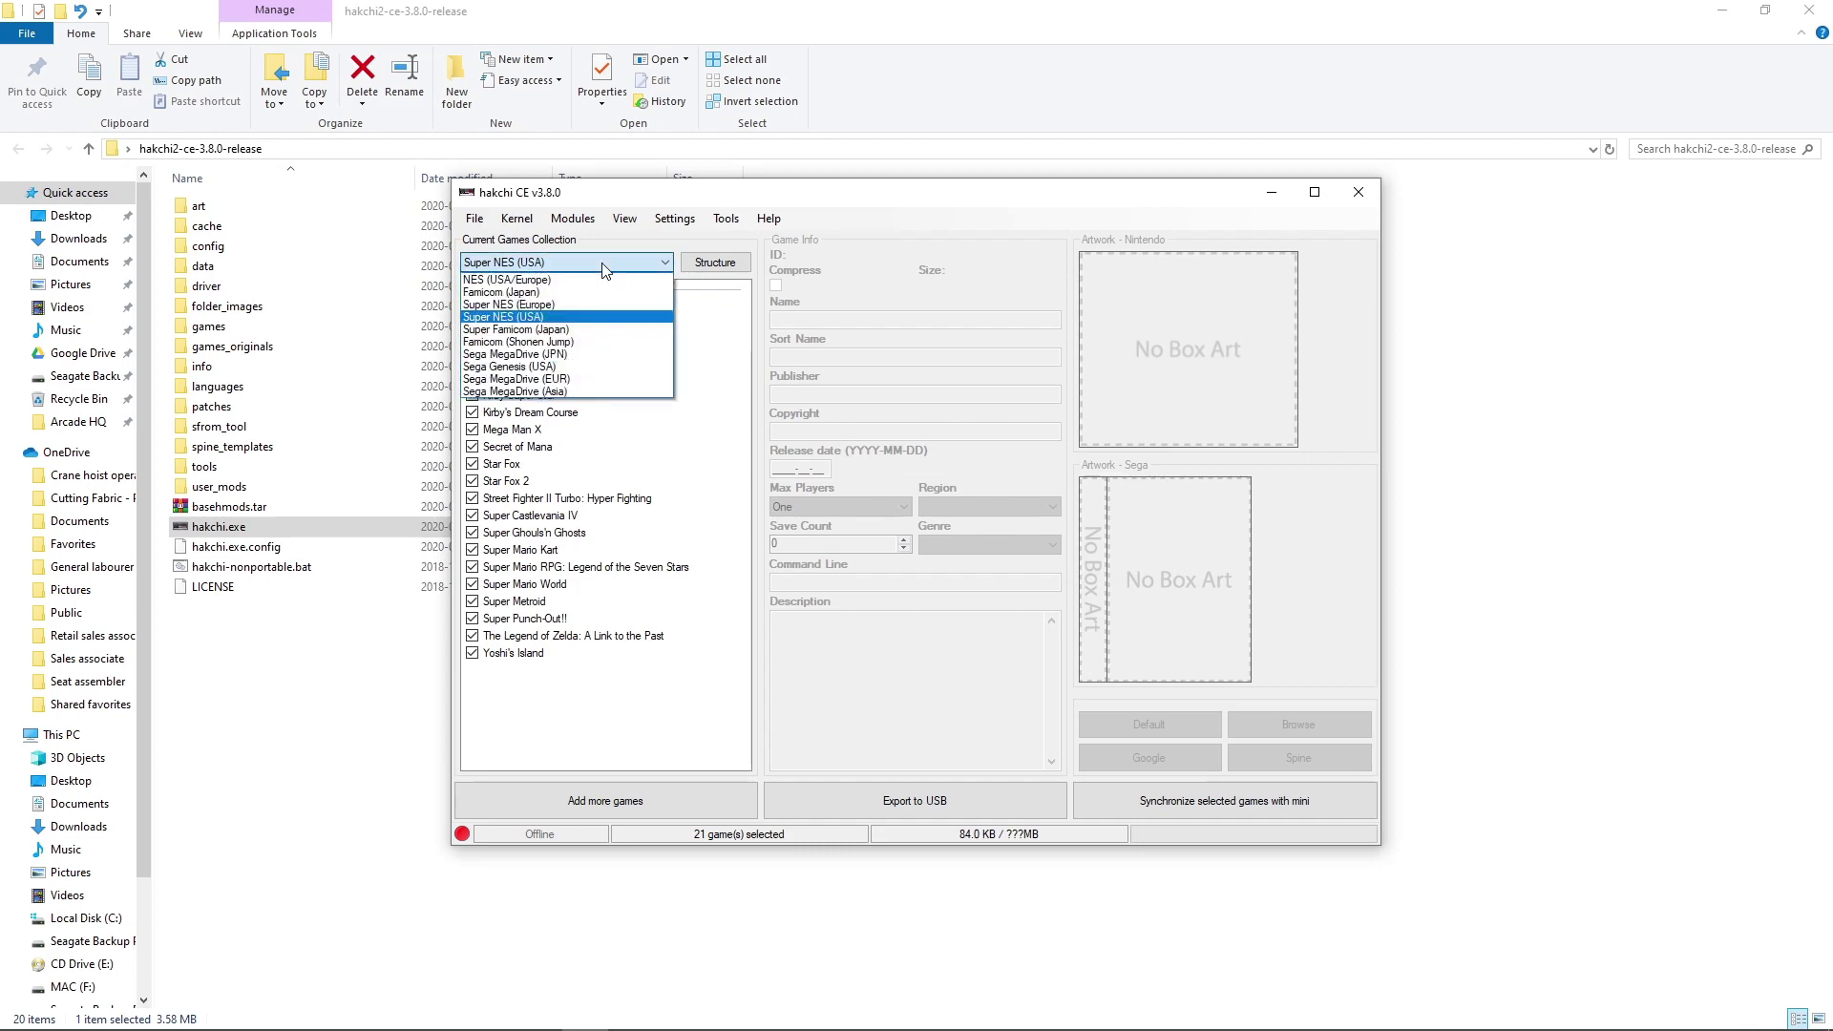
pyautogui.click(519, 366)
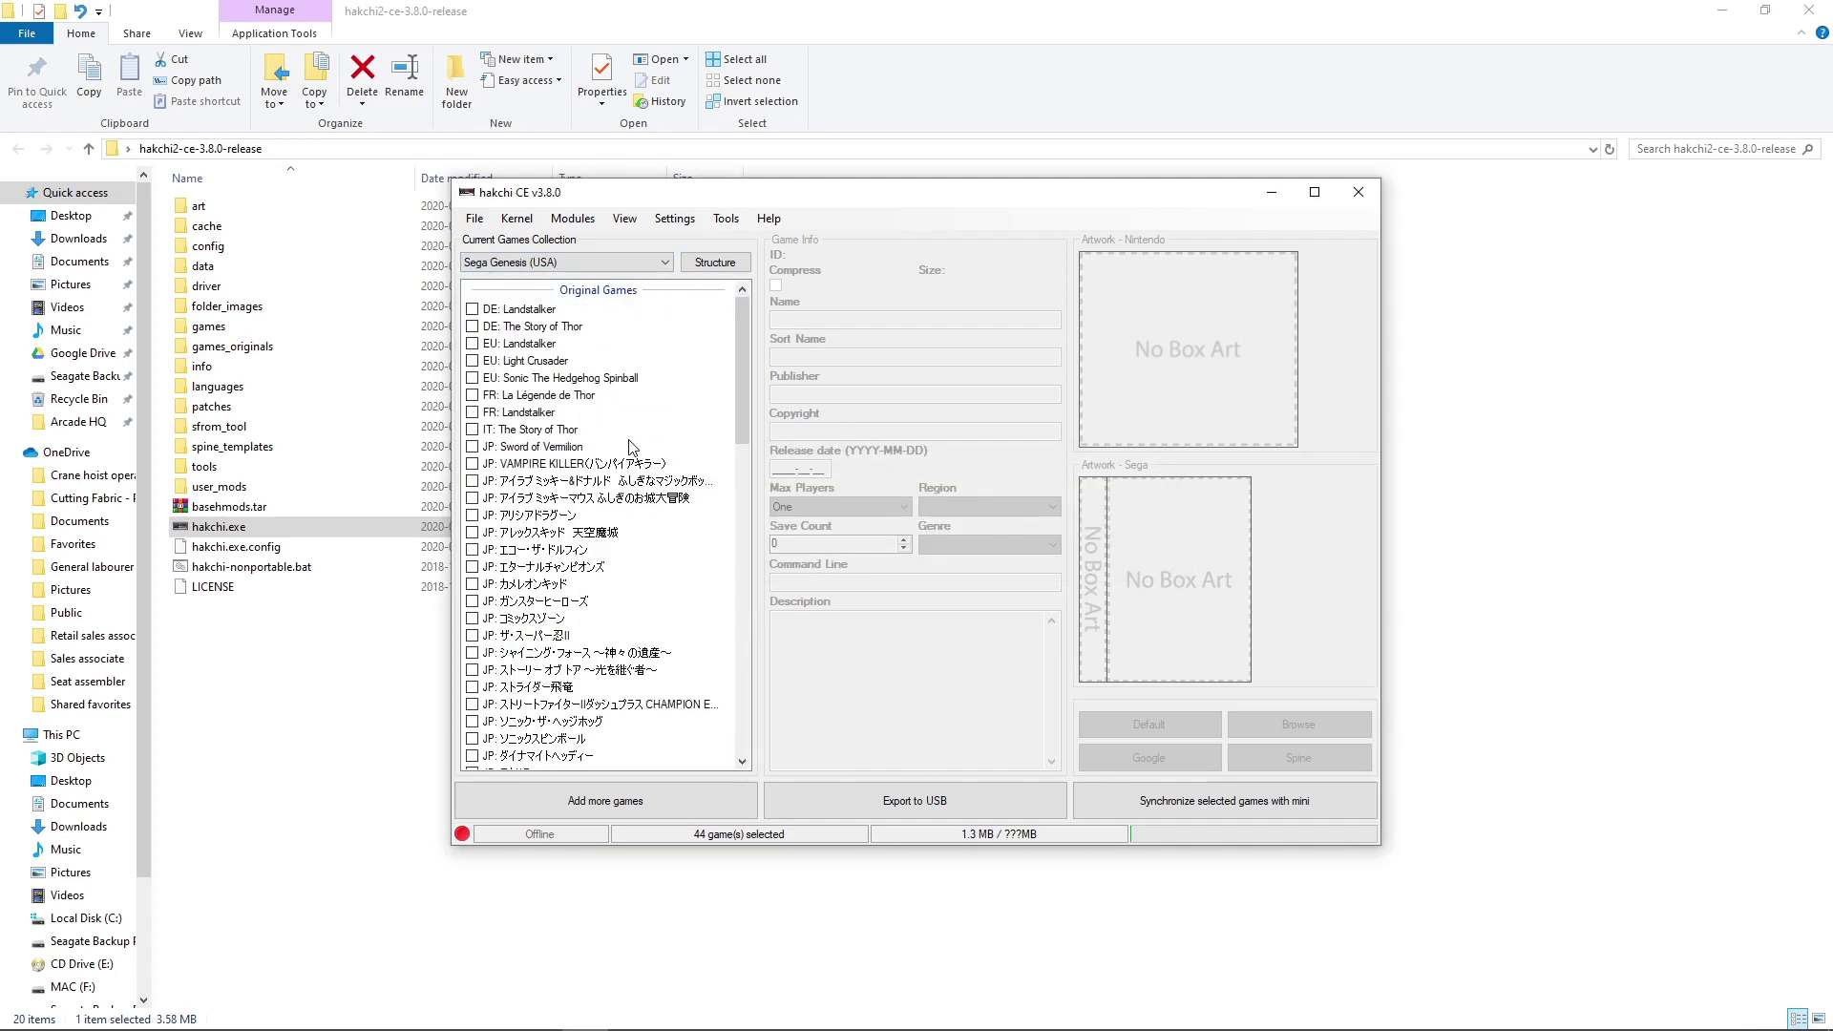
pyautogui.scroll(-15, 632, 445)
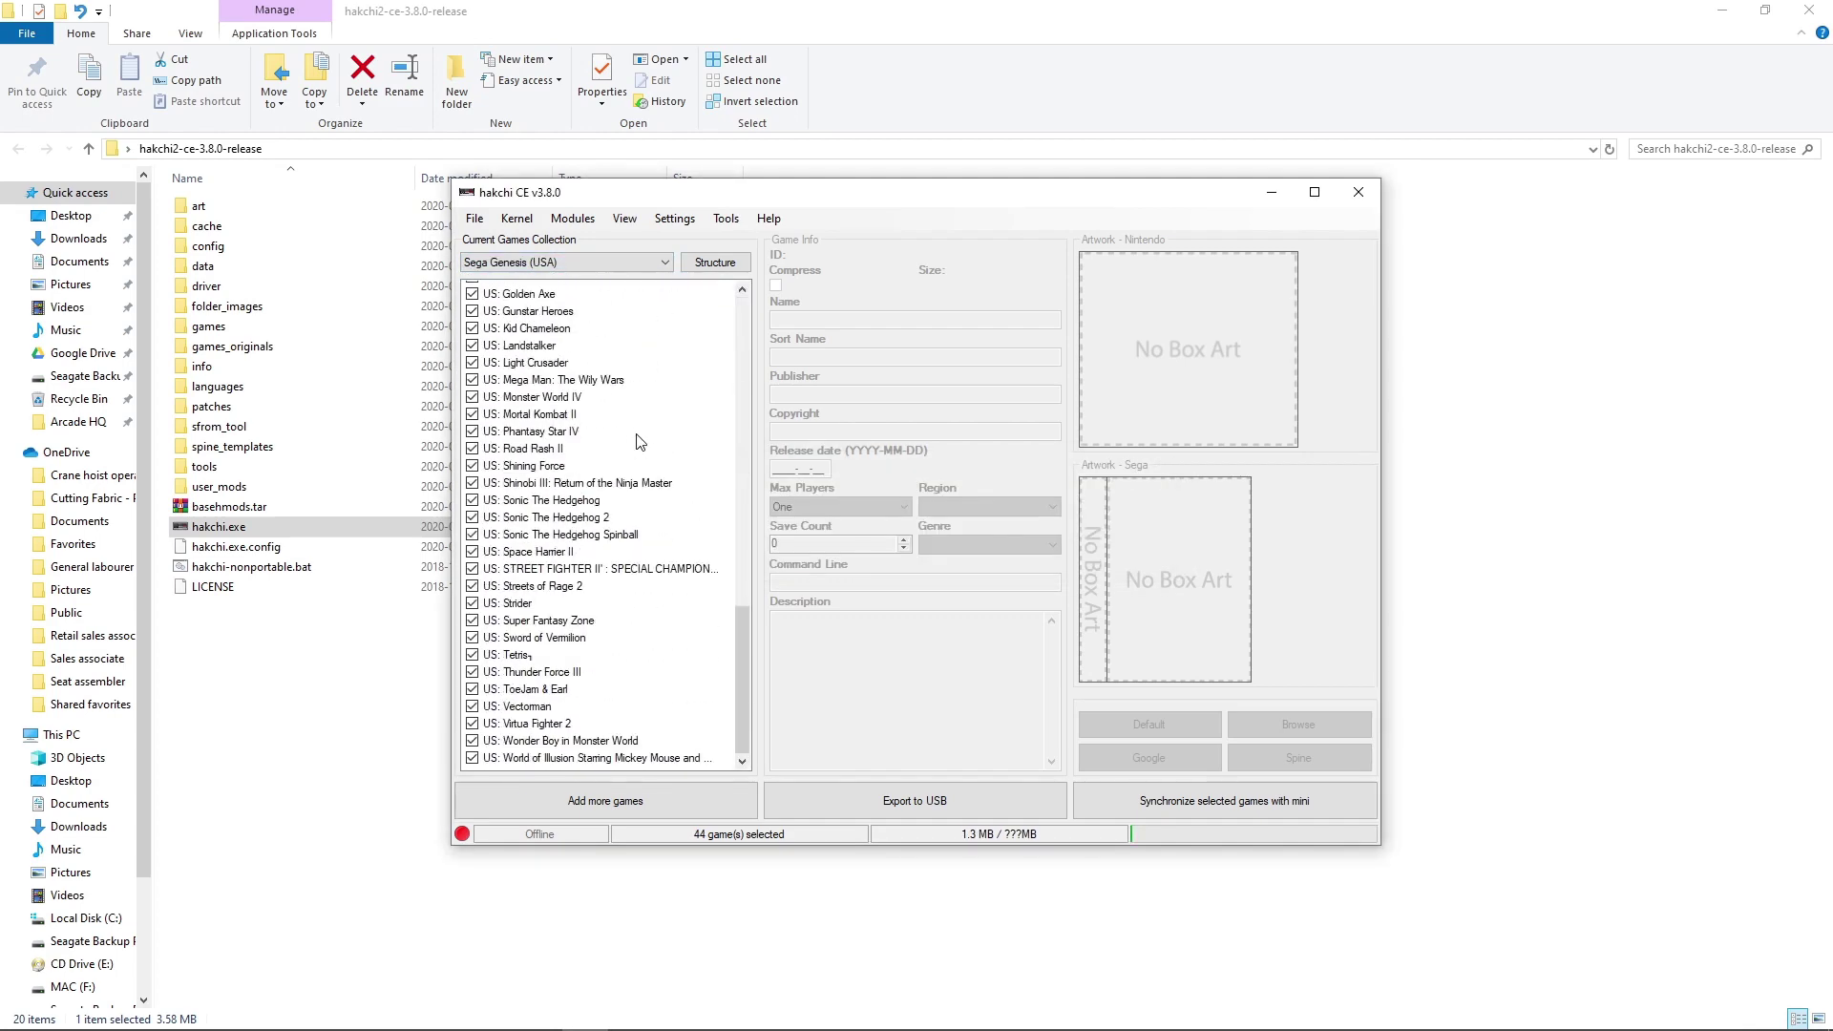
pyautogui.scroll(15, 639, 441)
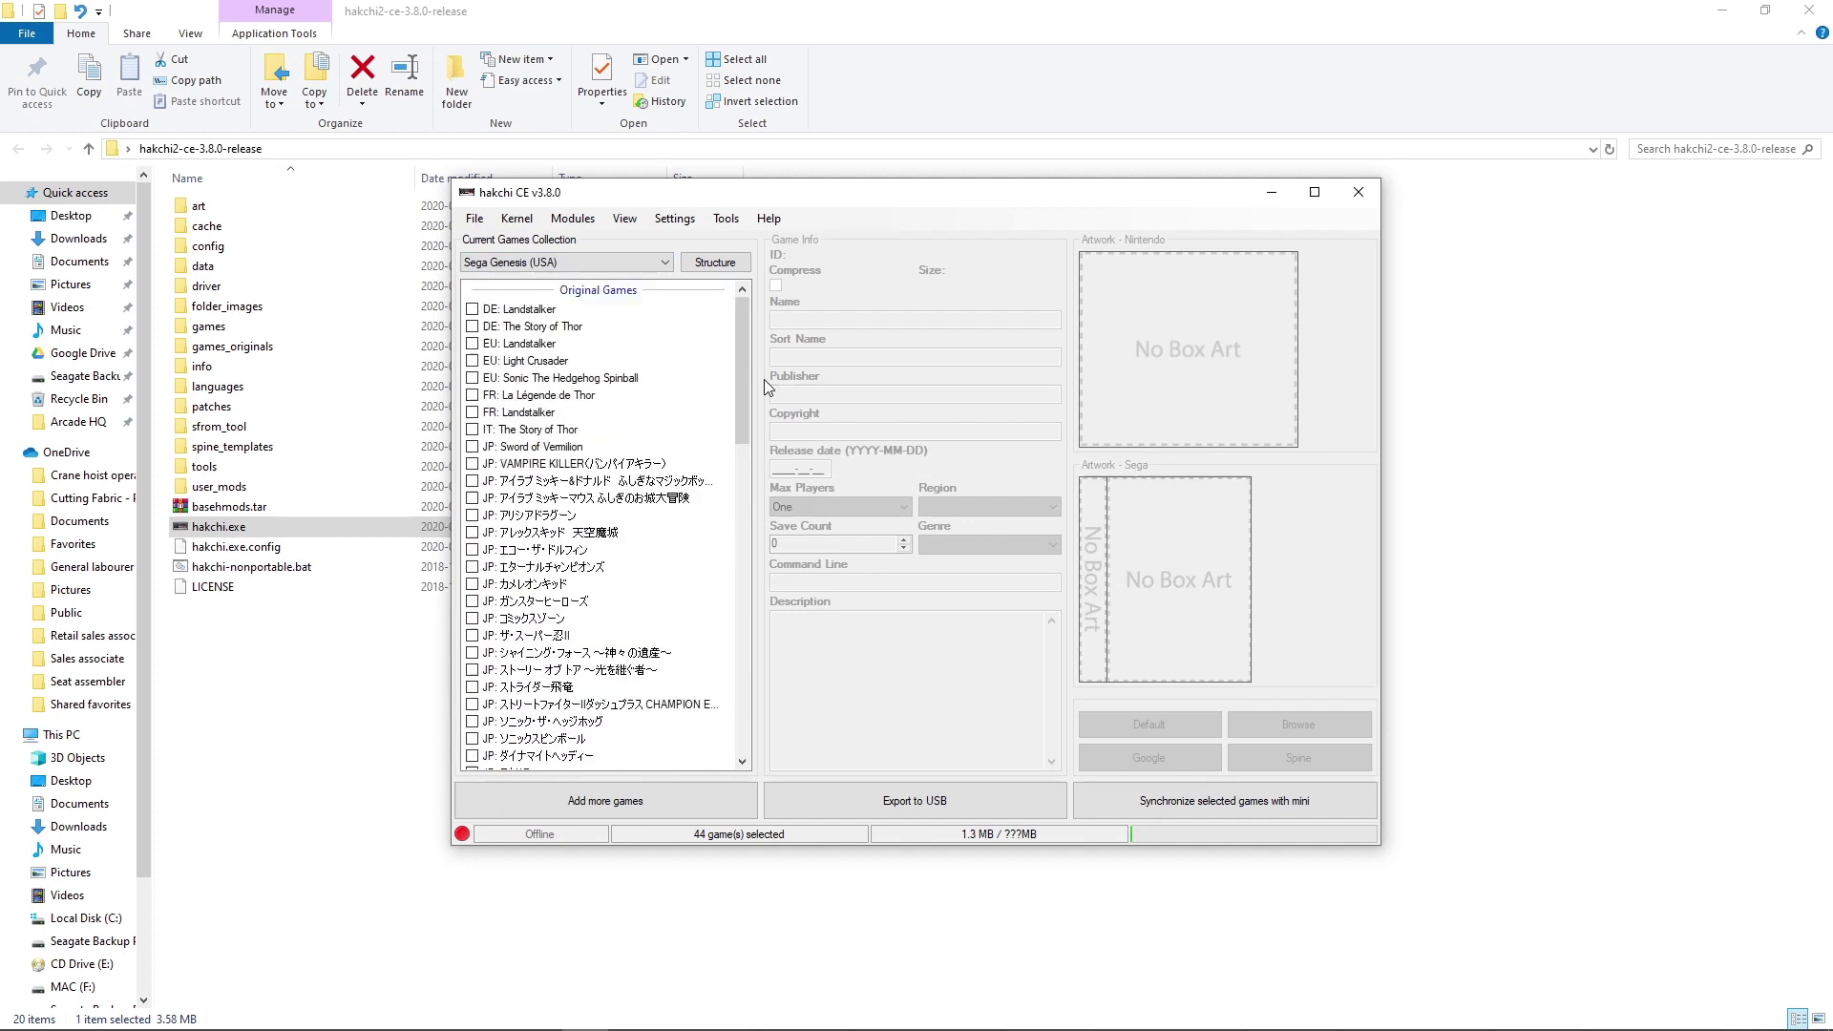
pyautogui.click(1358, 192)
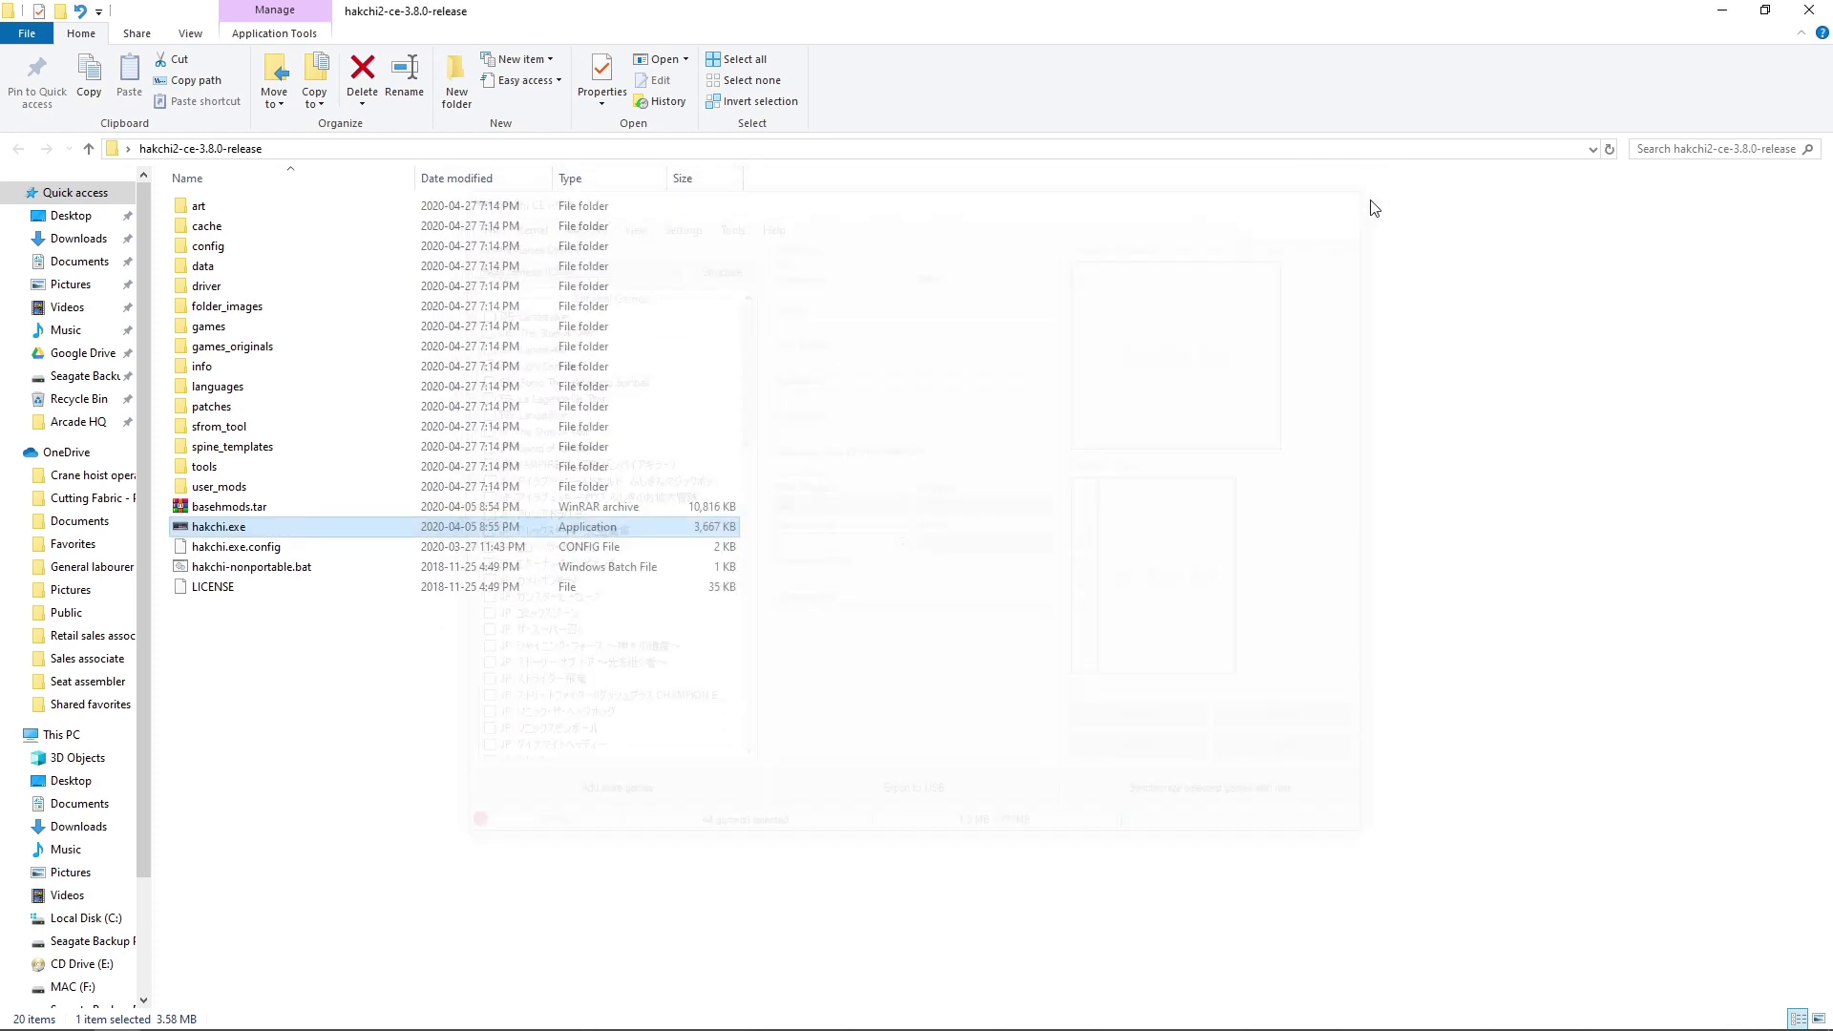
# Step: Snap the release folder window to the left half and rearrange the LOADED, TurboGrafX-16 and RELOADED desktop folders
pyautogui.moveTo(1096, 9); pyautogui.dragTo(2, 145)
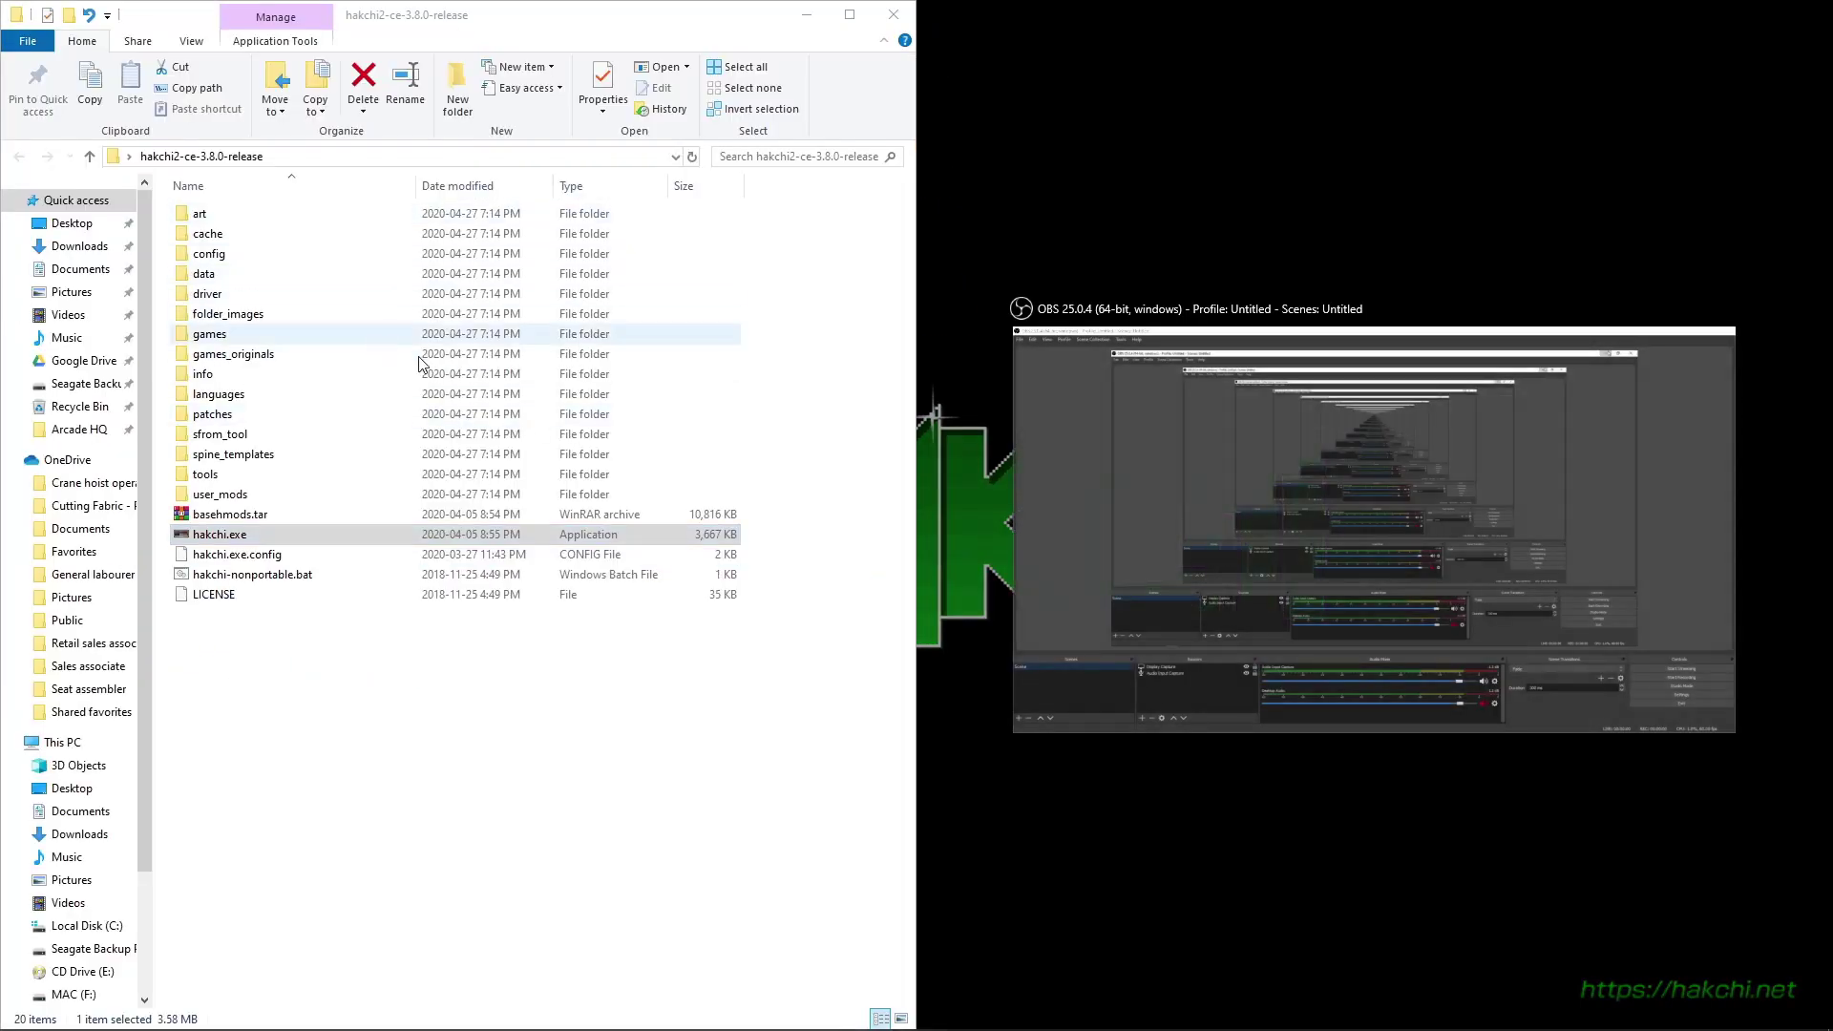
pyautogui.click(1096, 113)
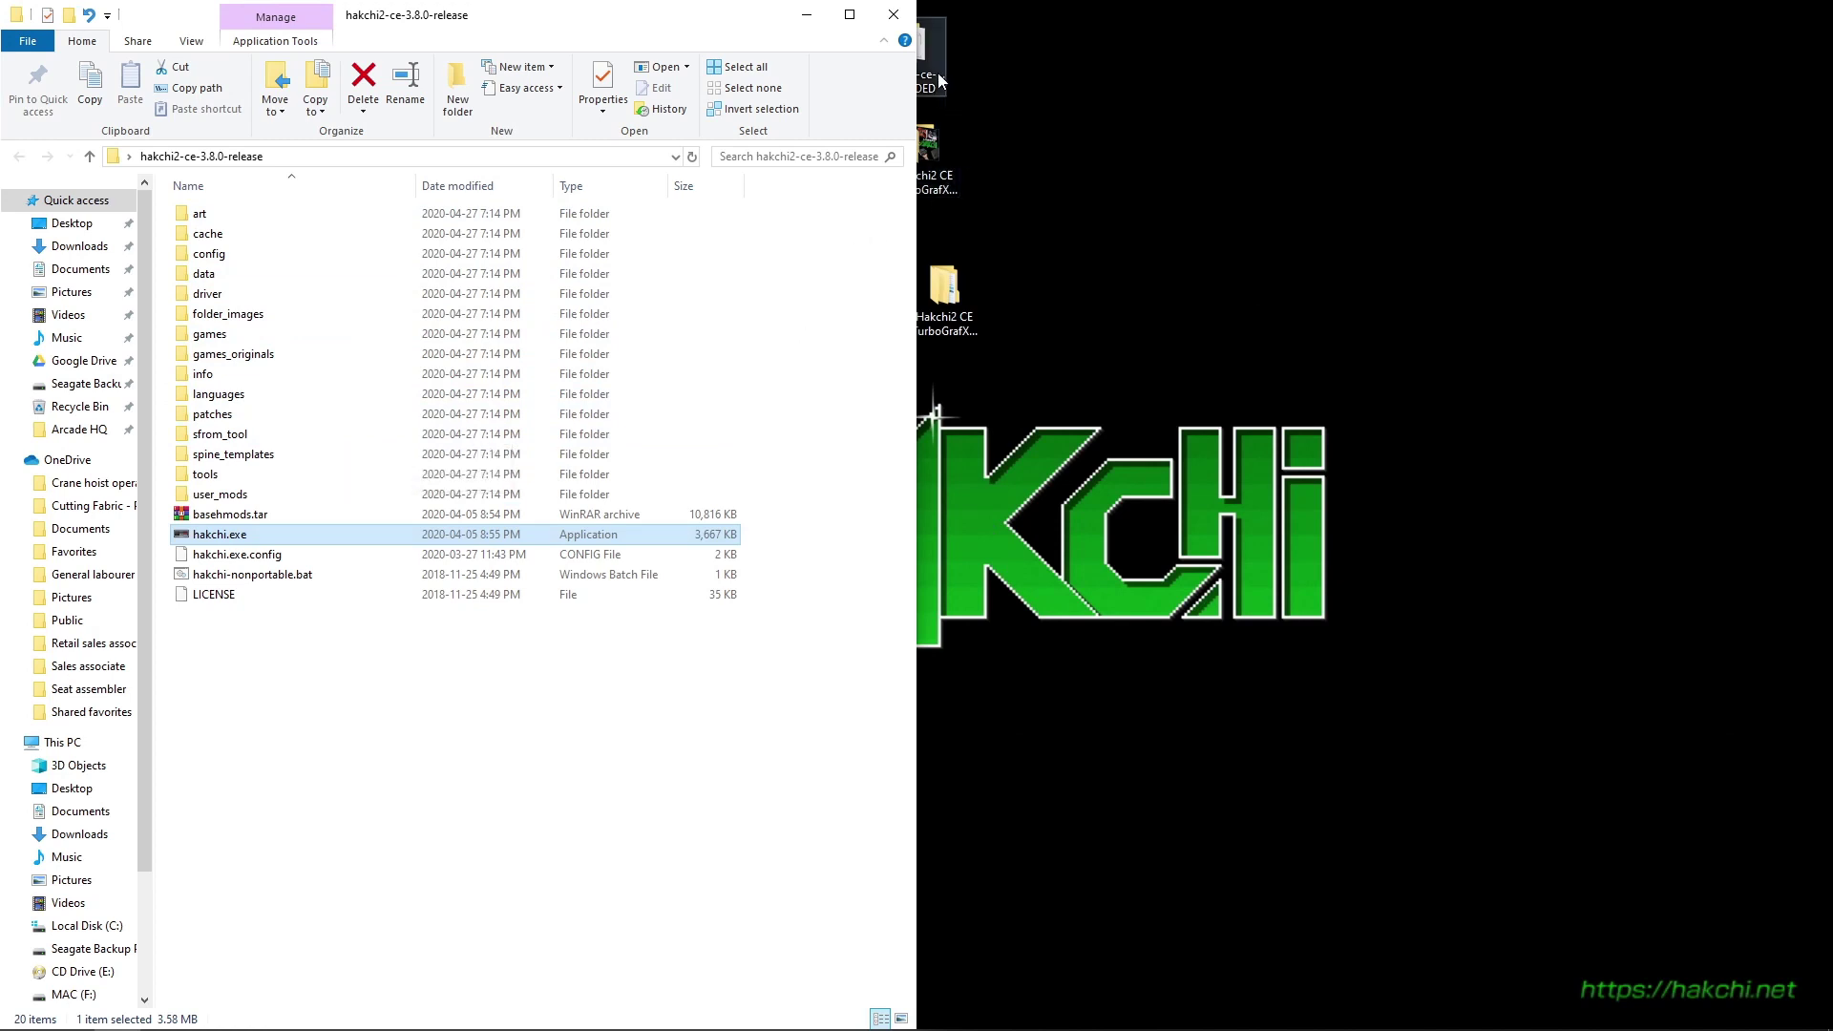
pyautogui.click(967, 71)
pyautogui.moveTo(1089, 88); pyautogui.dragTo(1088, 87)
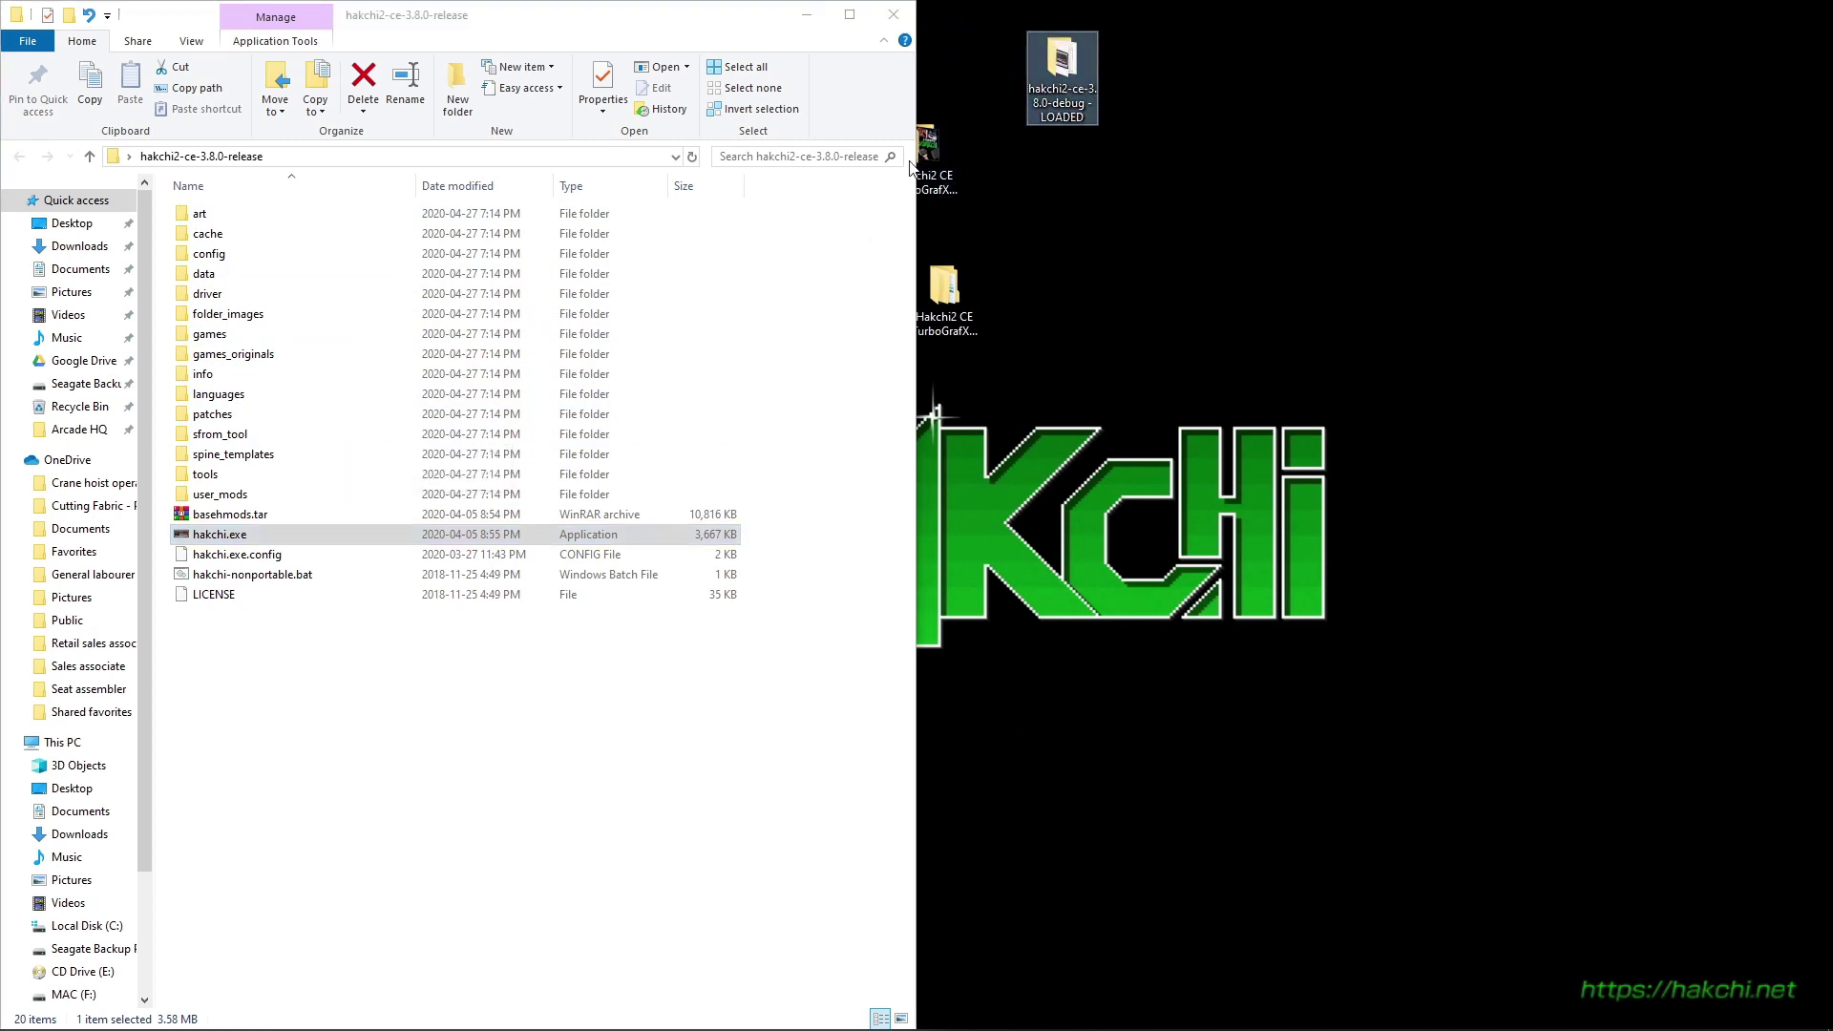
pyautogui.moveTo(926, 159); pyautogui.dragTo(1068, 178)
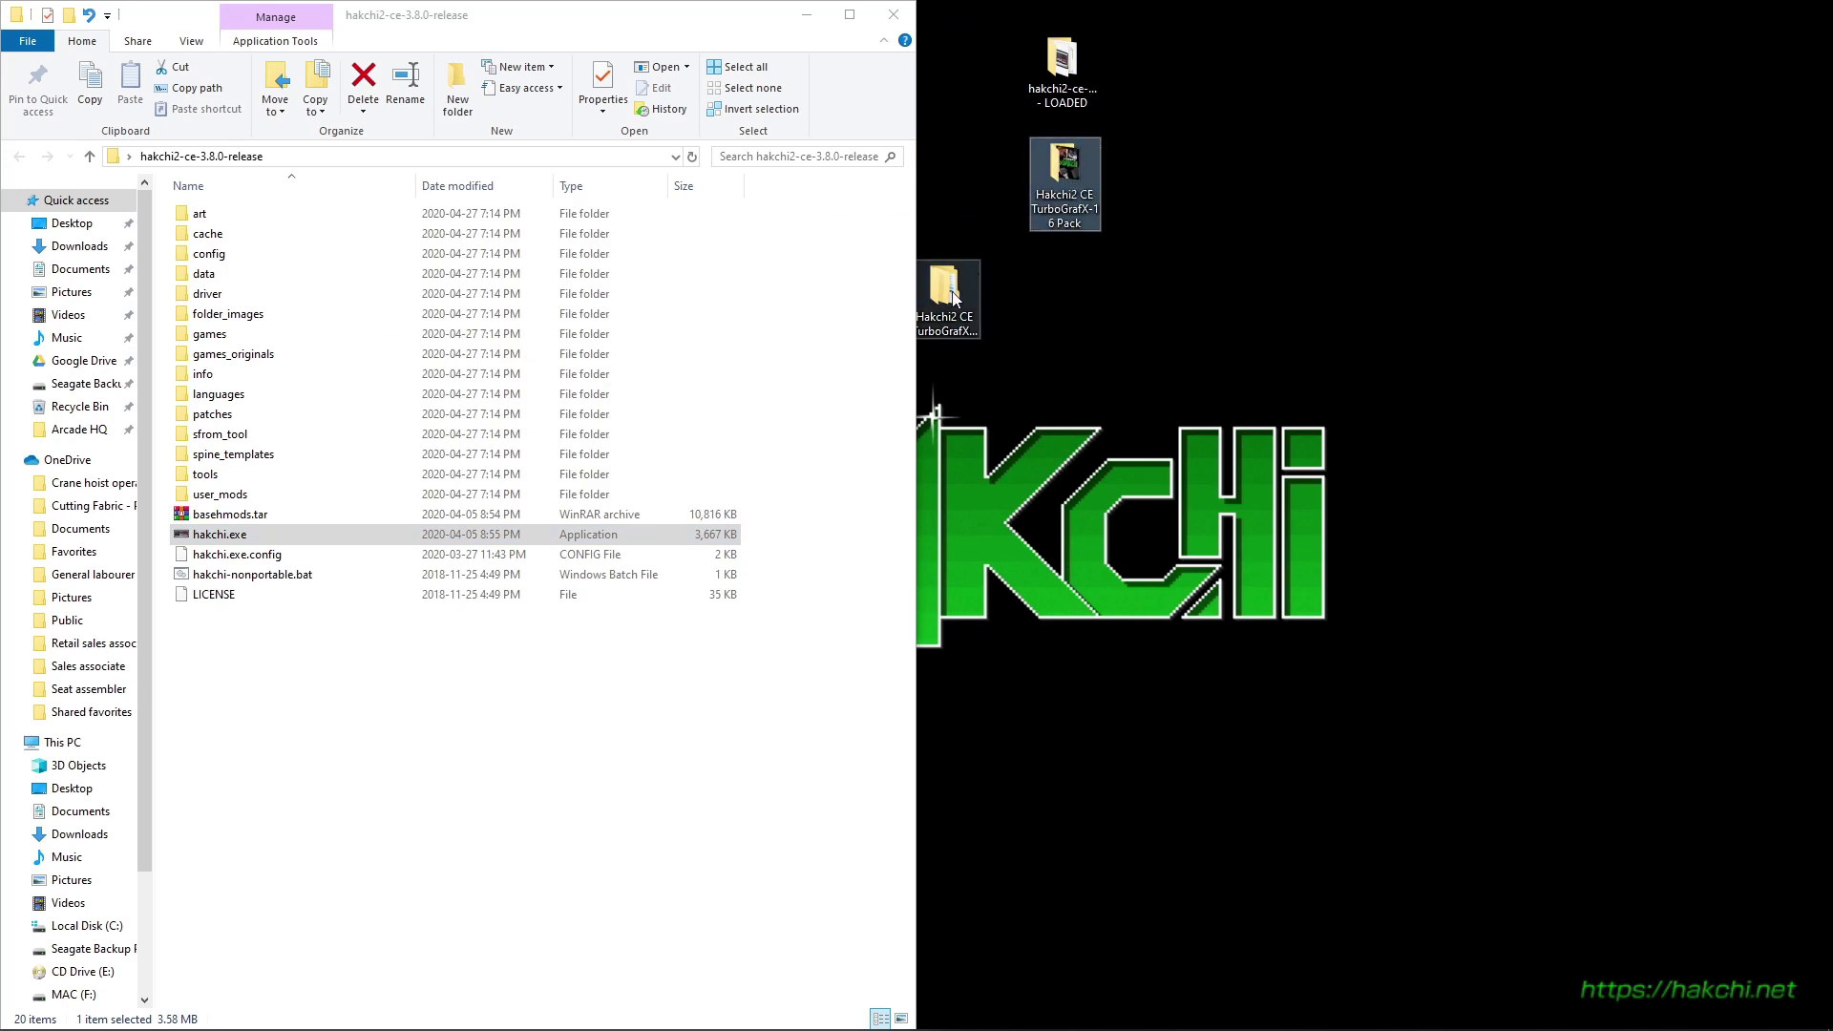
pyautogui.moveTo(945, 292); pyautogui.dragTo(1070, 300)
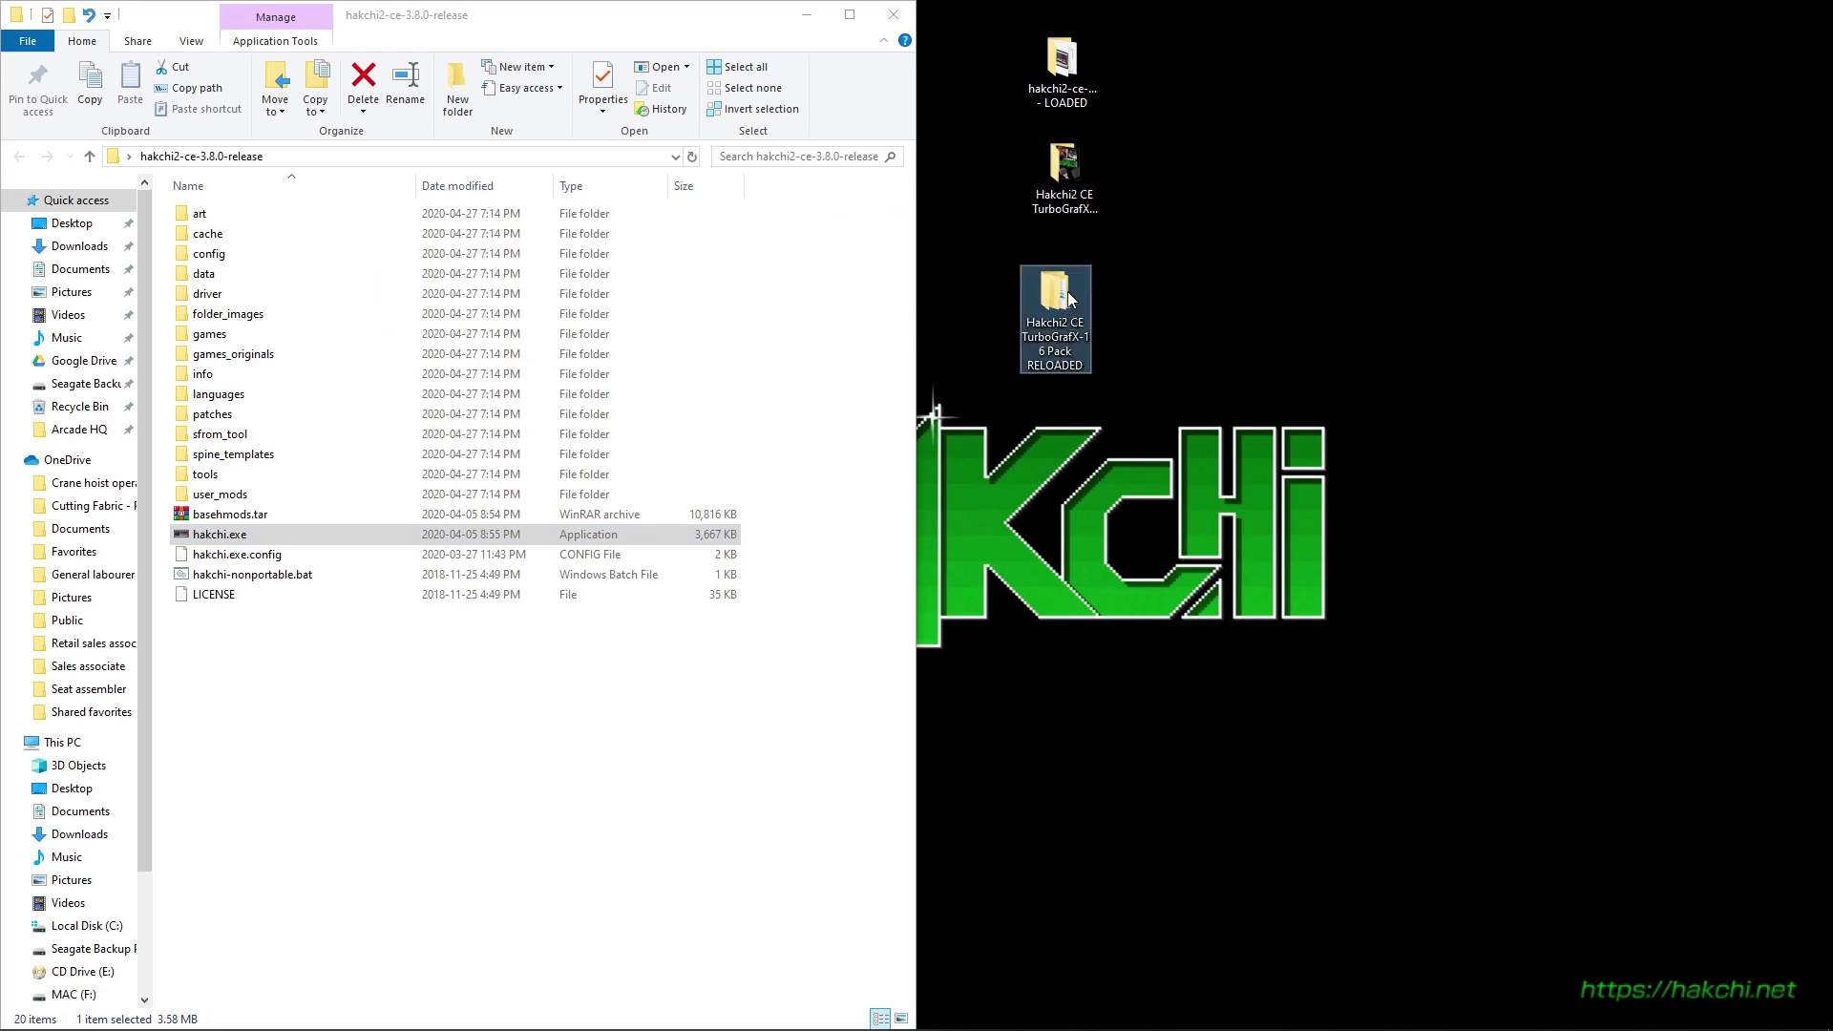
# Step: Open the hakchi2-ce-3.8.0-debug - LOADED folder in a window on the right half
pyautogui.click(1062, 76)
pyautogui.doubleClick(1072, 77)
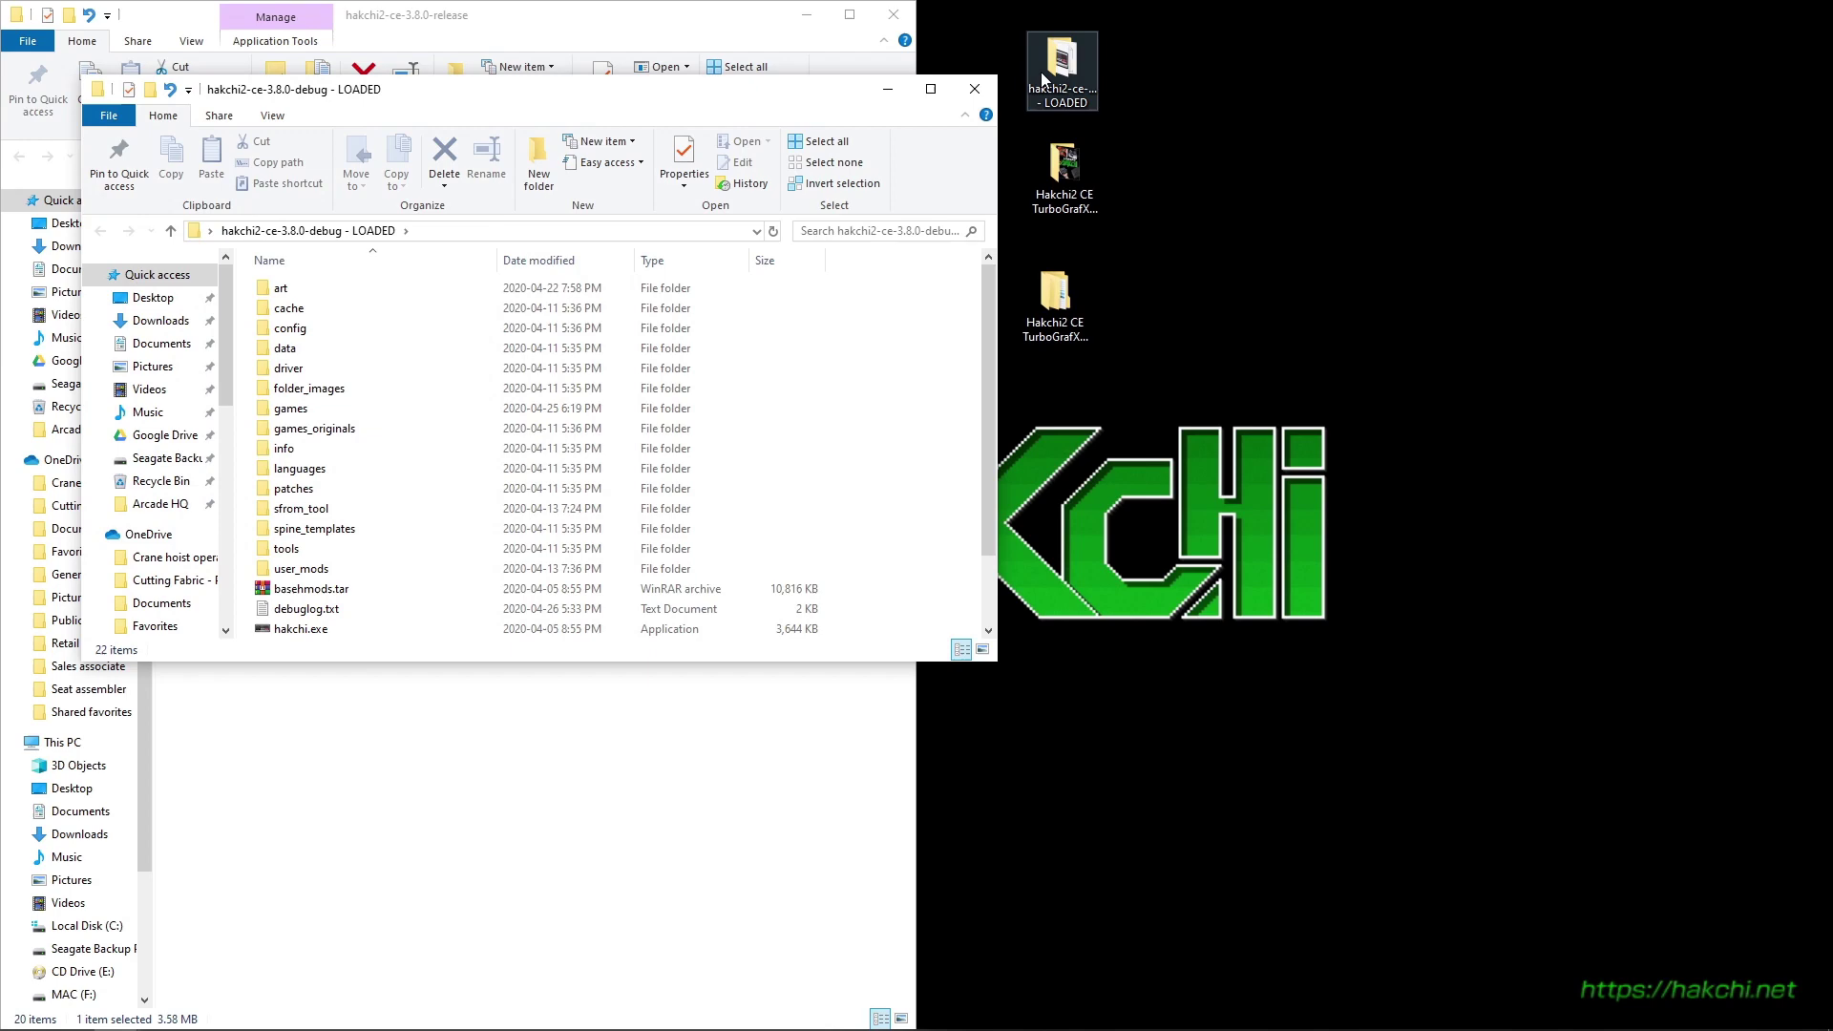
pyautogui.moveTo(827, 87); pyautogui.dragTo(1828, 96)
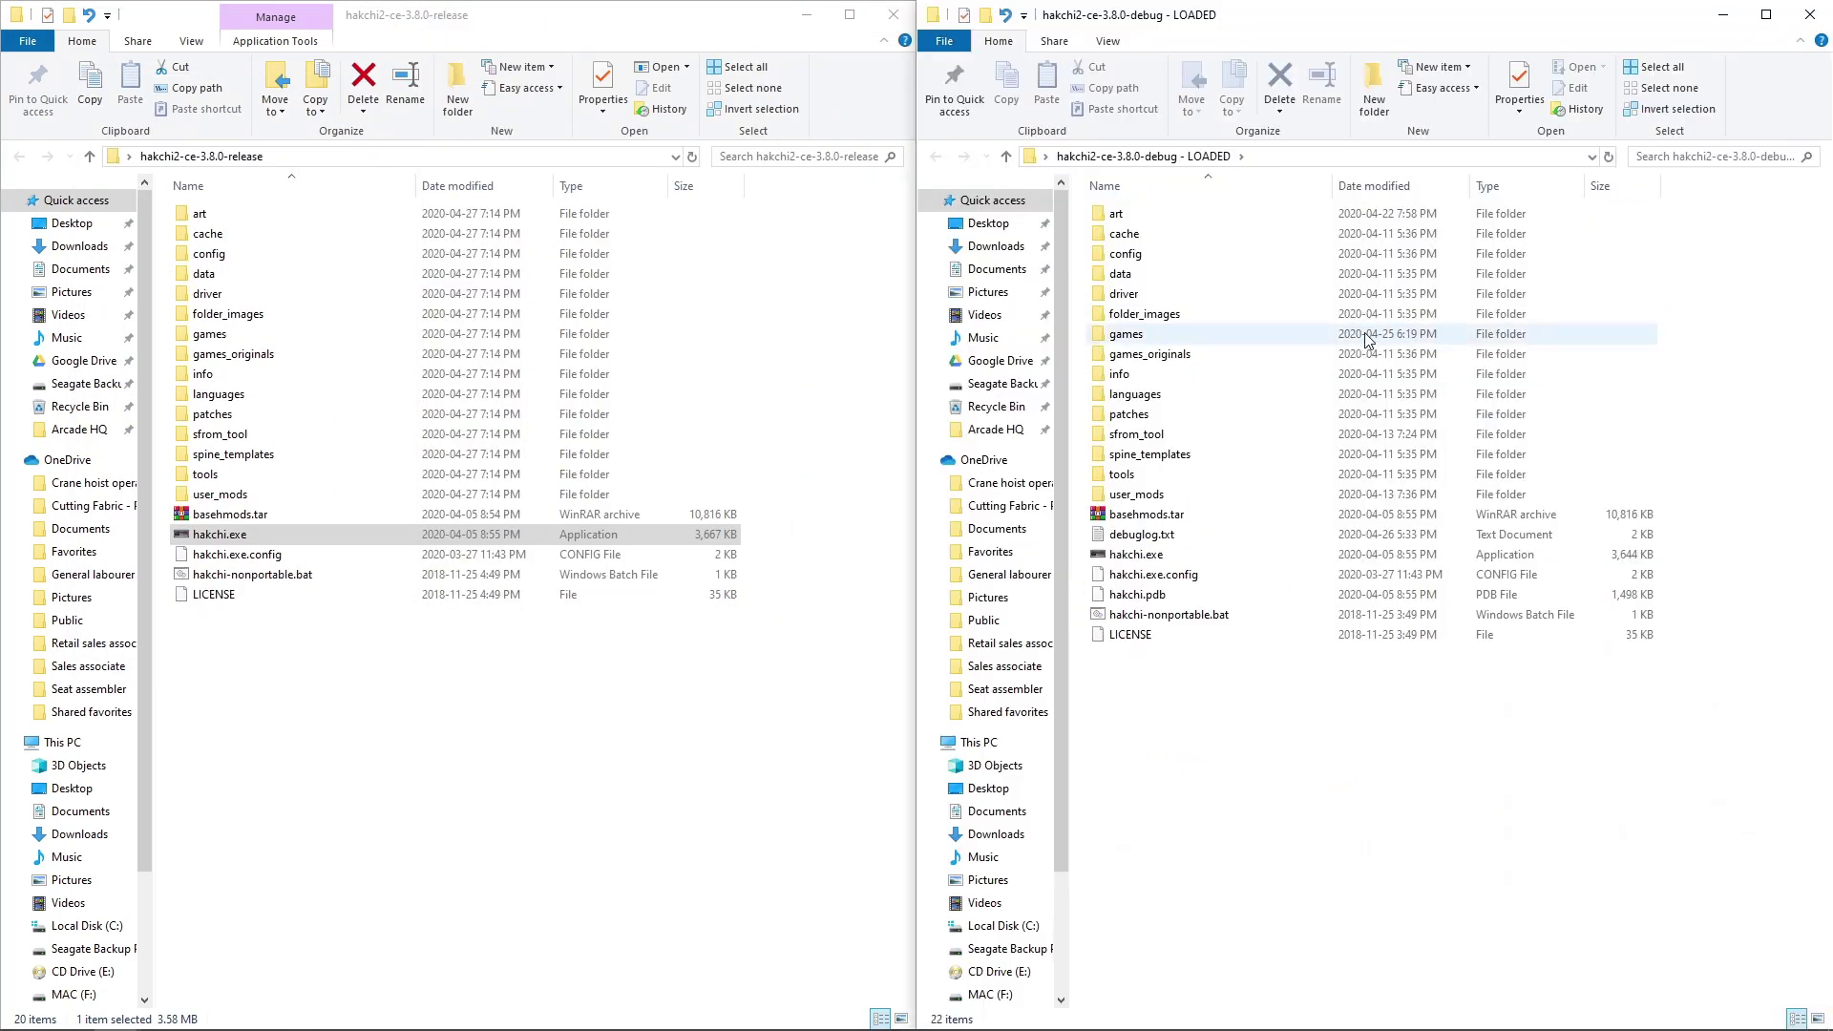
# Step: Copy all 2,415 game folders from the LOADED build's games folder
pyautogui.doubleClick(1122, 338)
pyautogui.click(1122, 339)
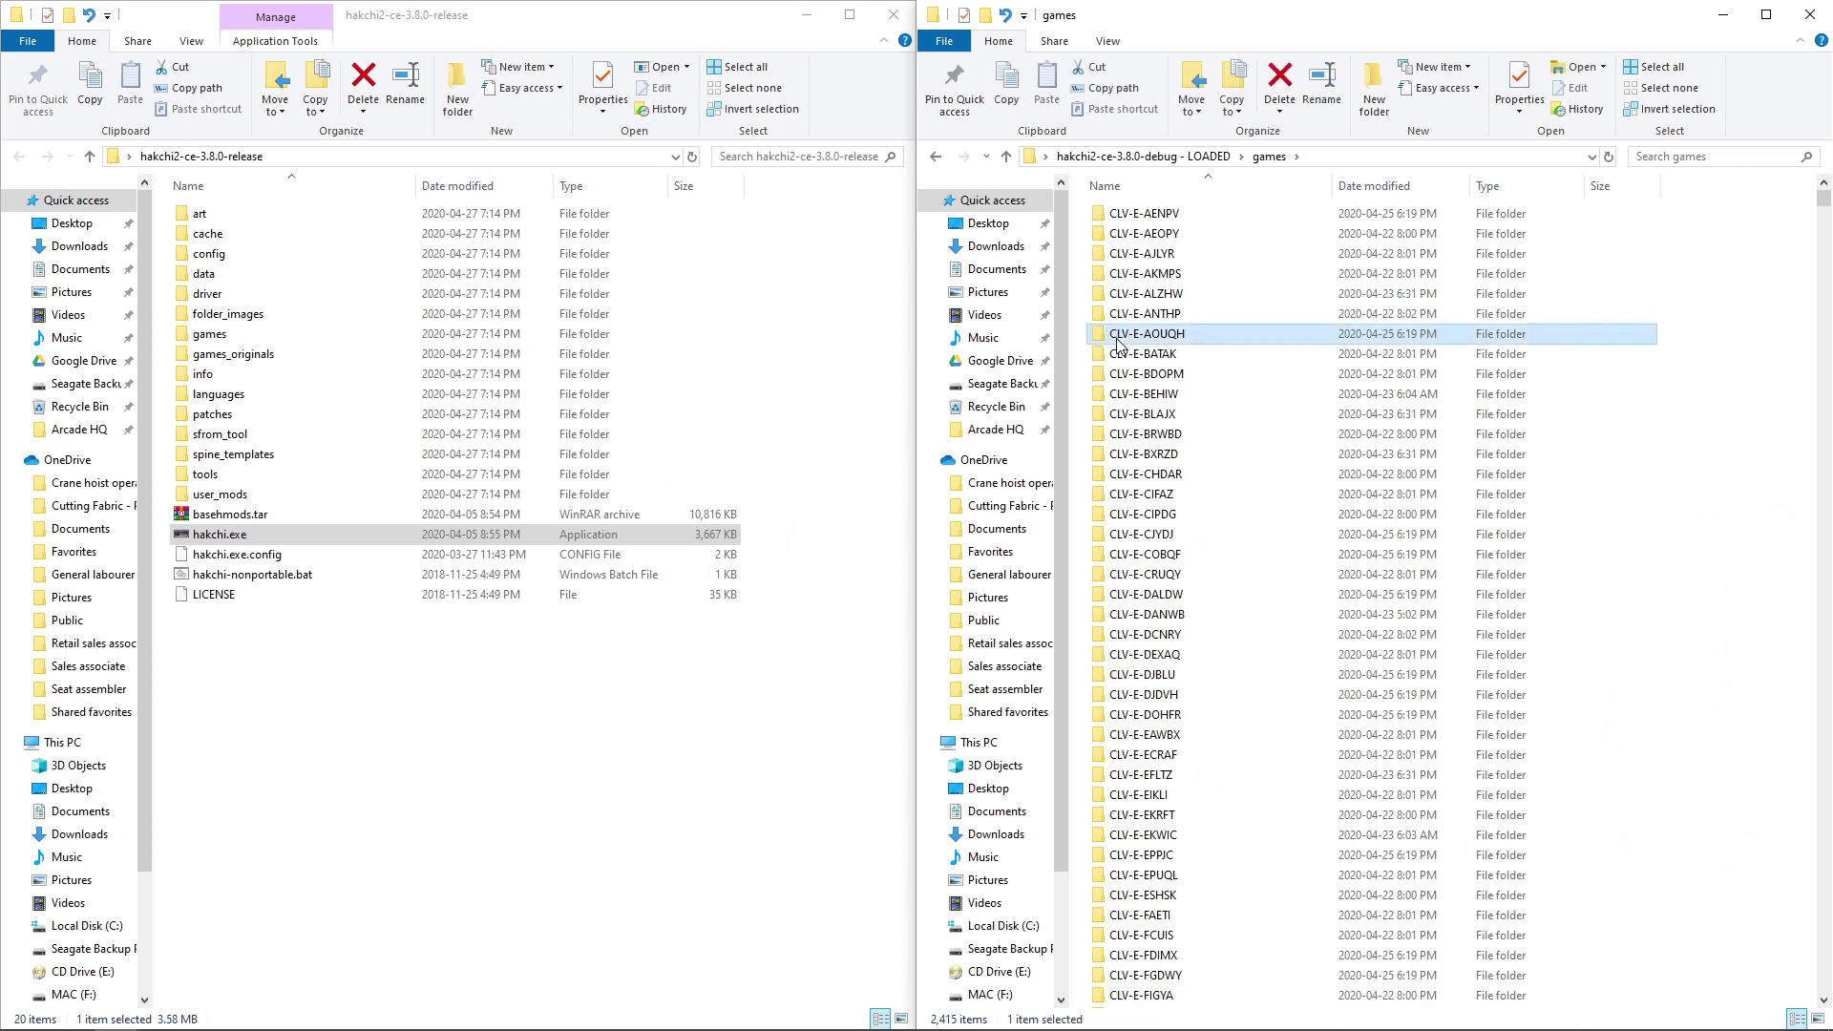
pyautogui.hotkey('ctrl', 'a')
pyautogui.rightClick(1122, 347)
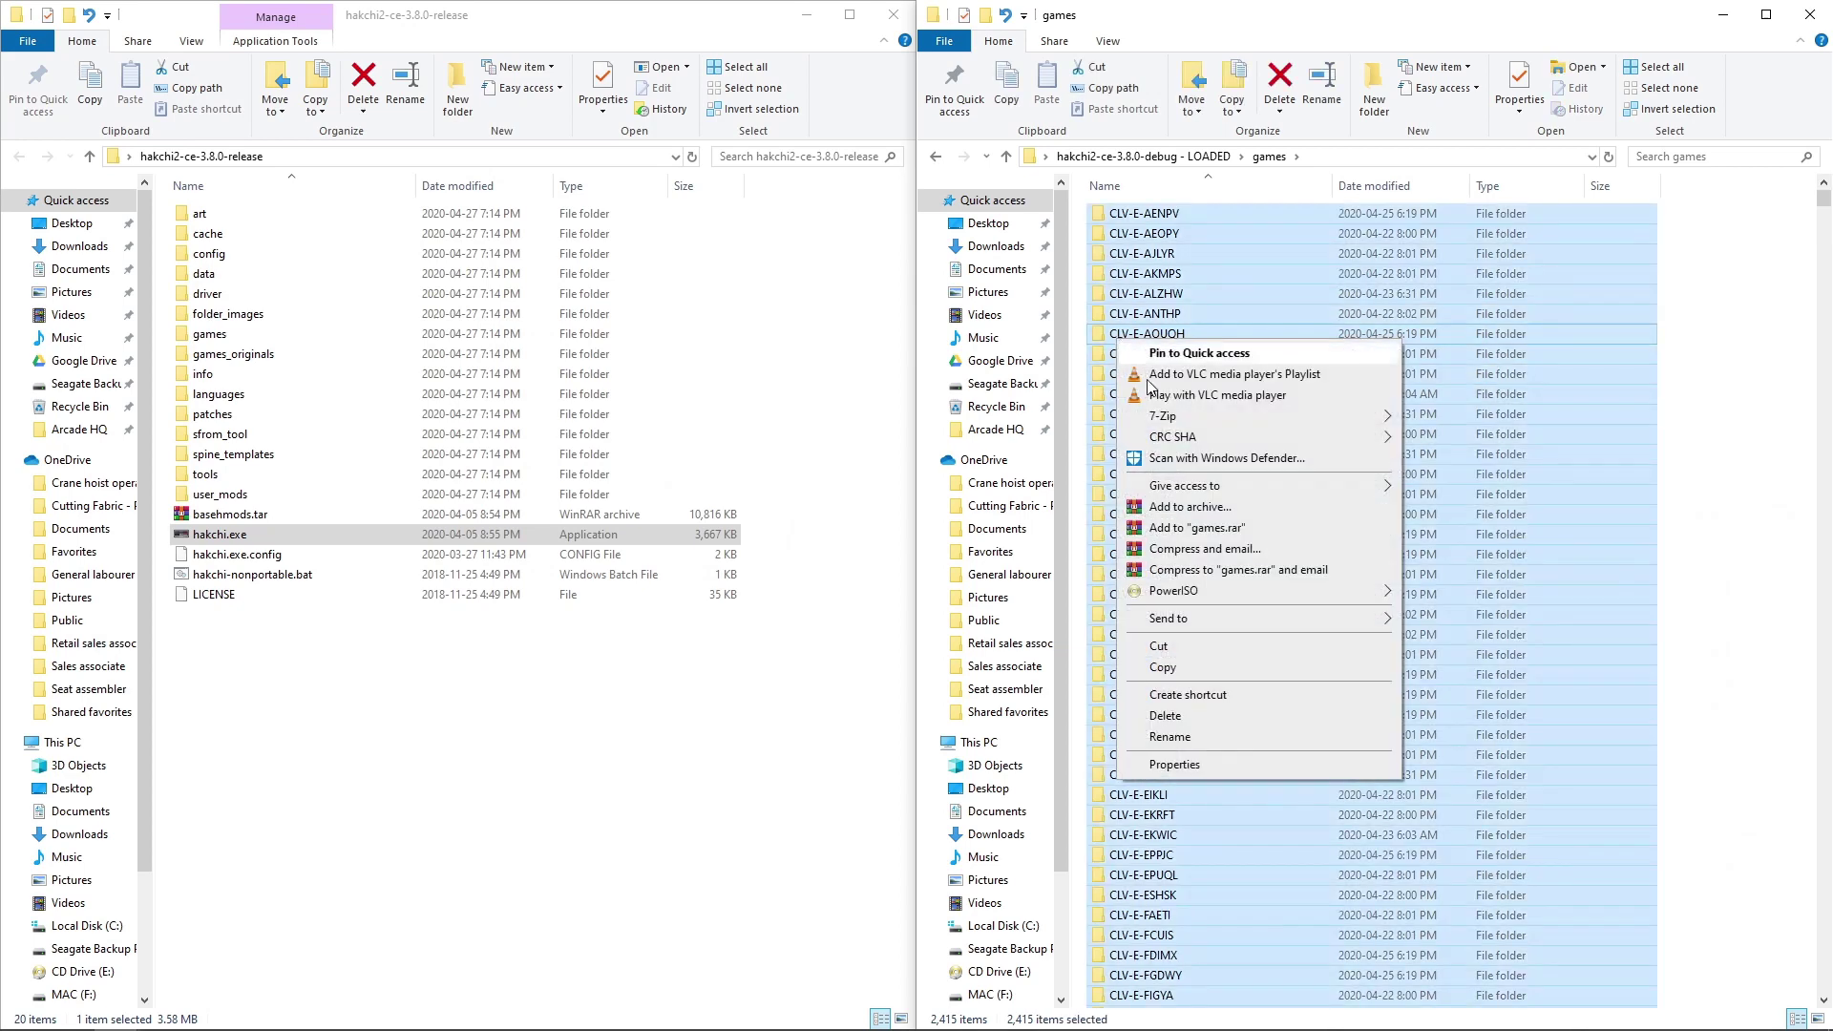
pyautogui.click(1163, 669)
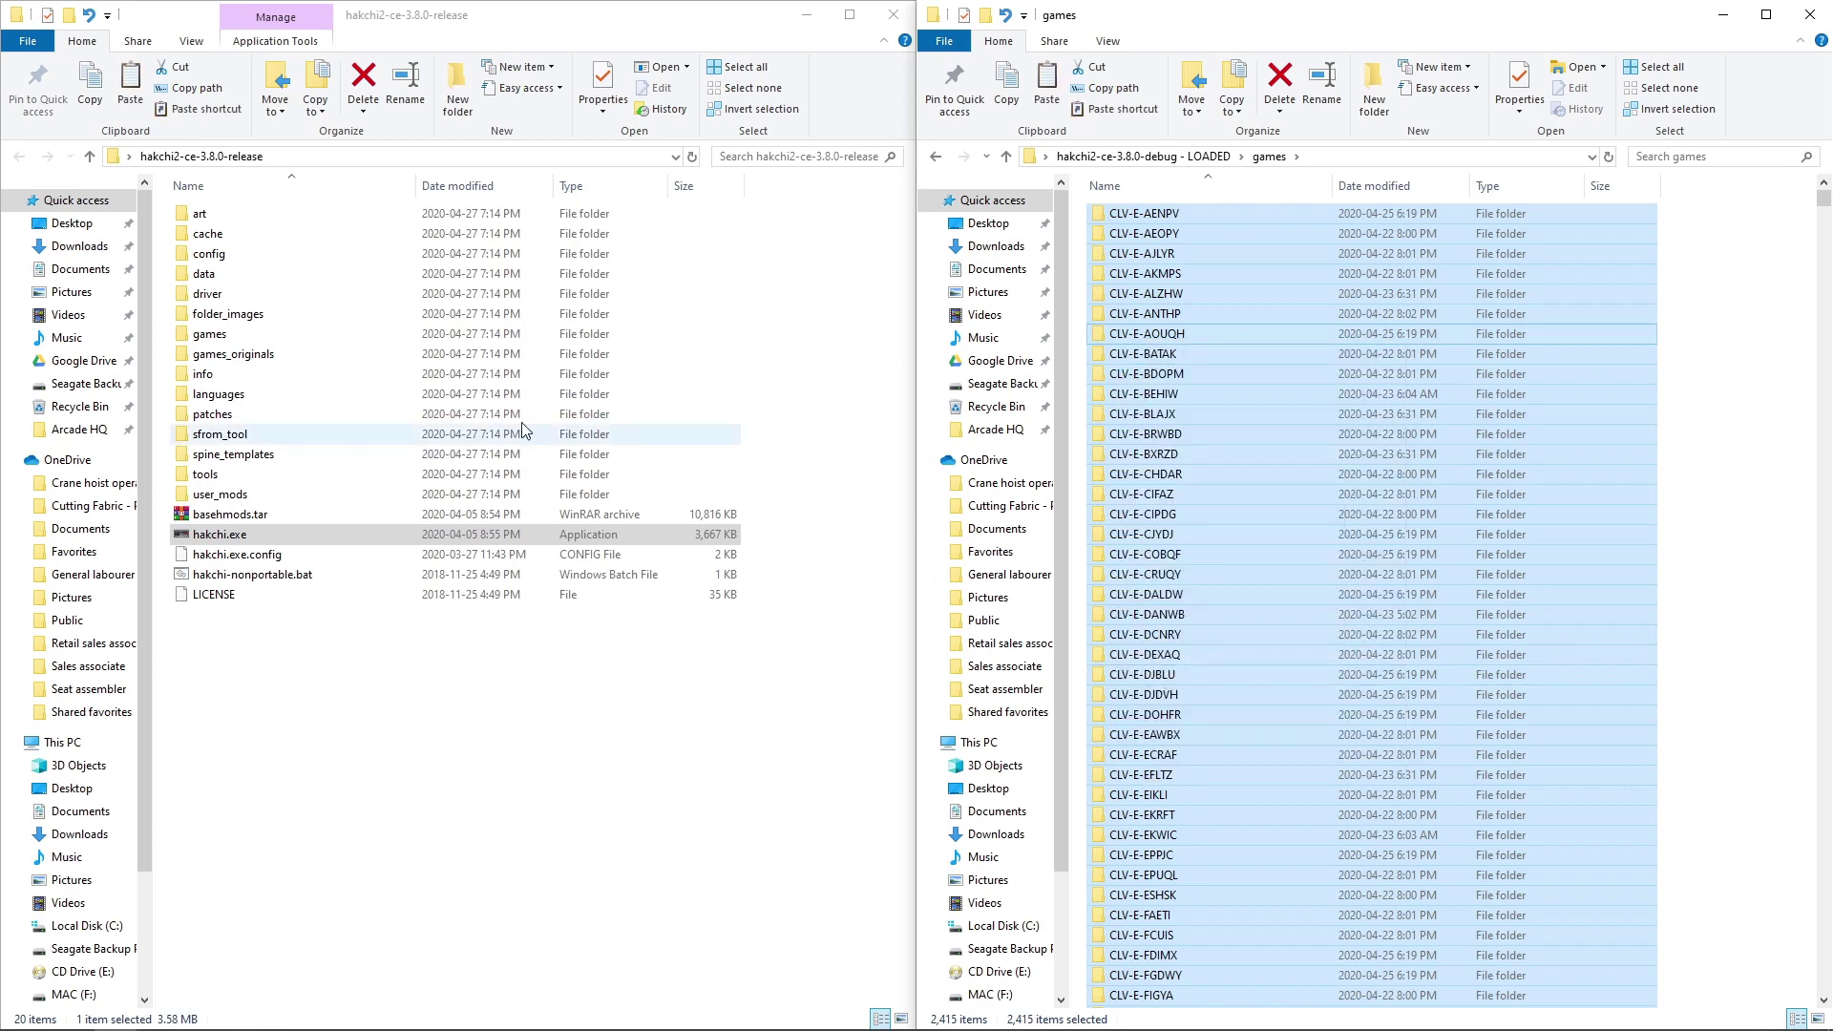
# Step: Paste the 2,415 game folders into the release's empty games folder and select them all
pyautogui.doubleClick(214, 338)
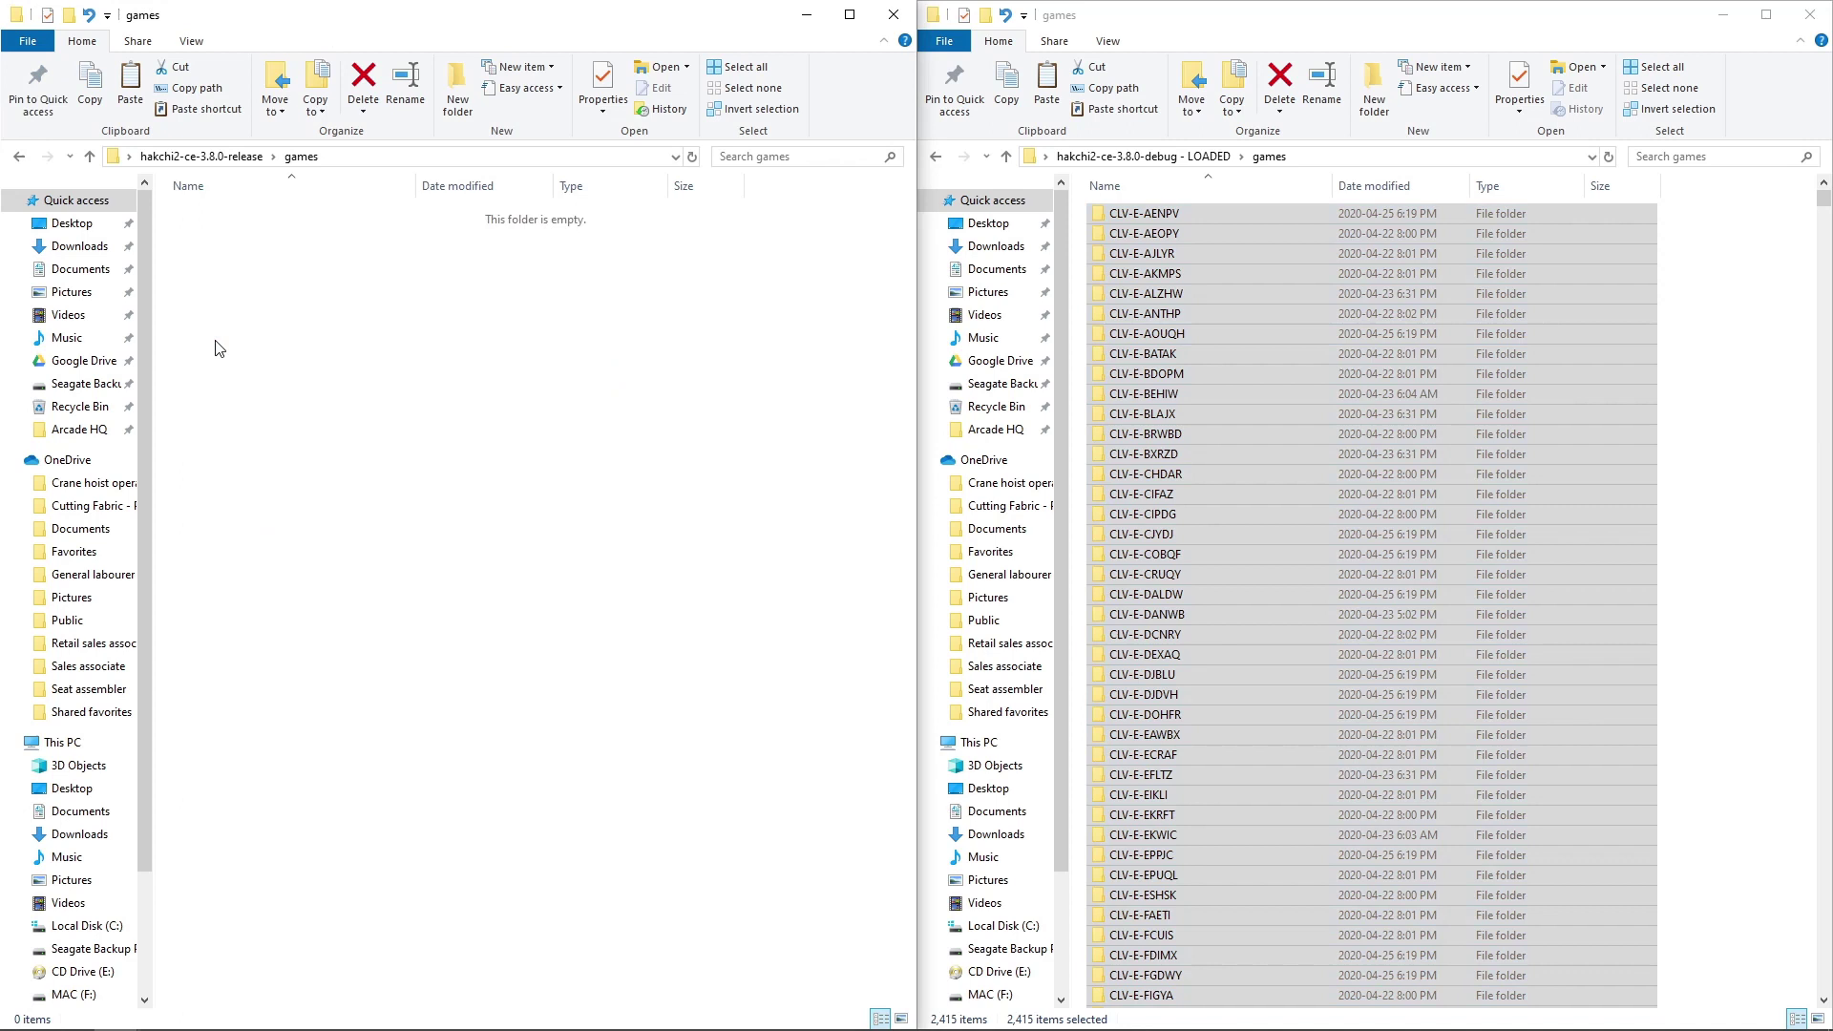
pyautogui.rightClick(438, 383)
pyautogui.click(490, 517)
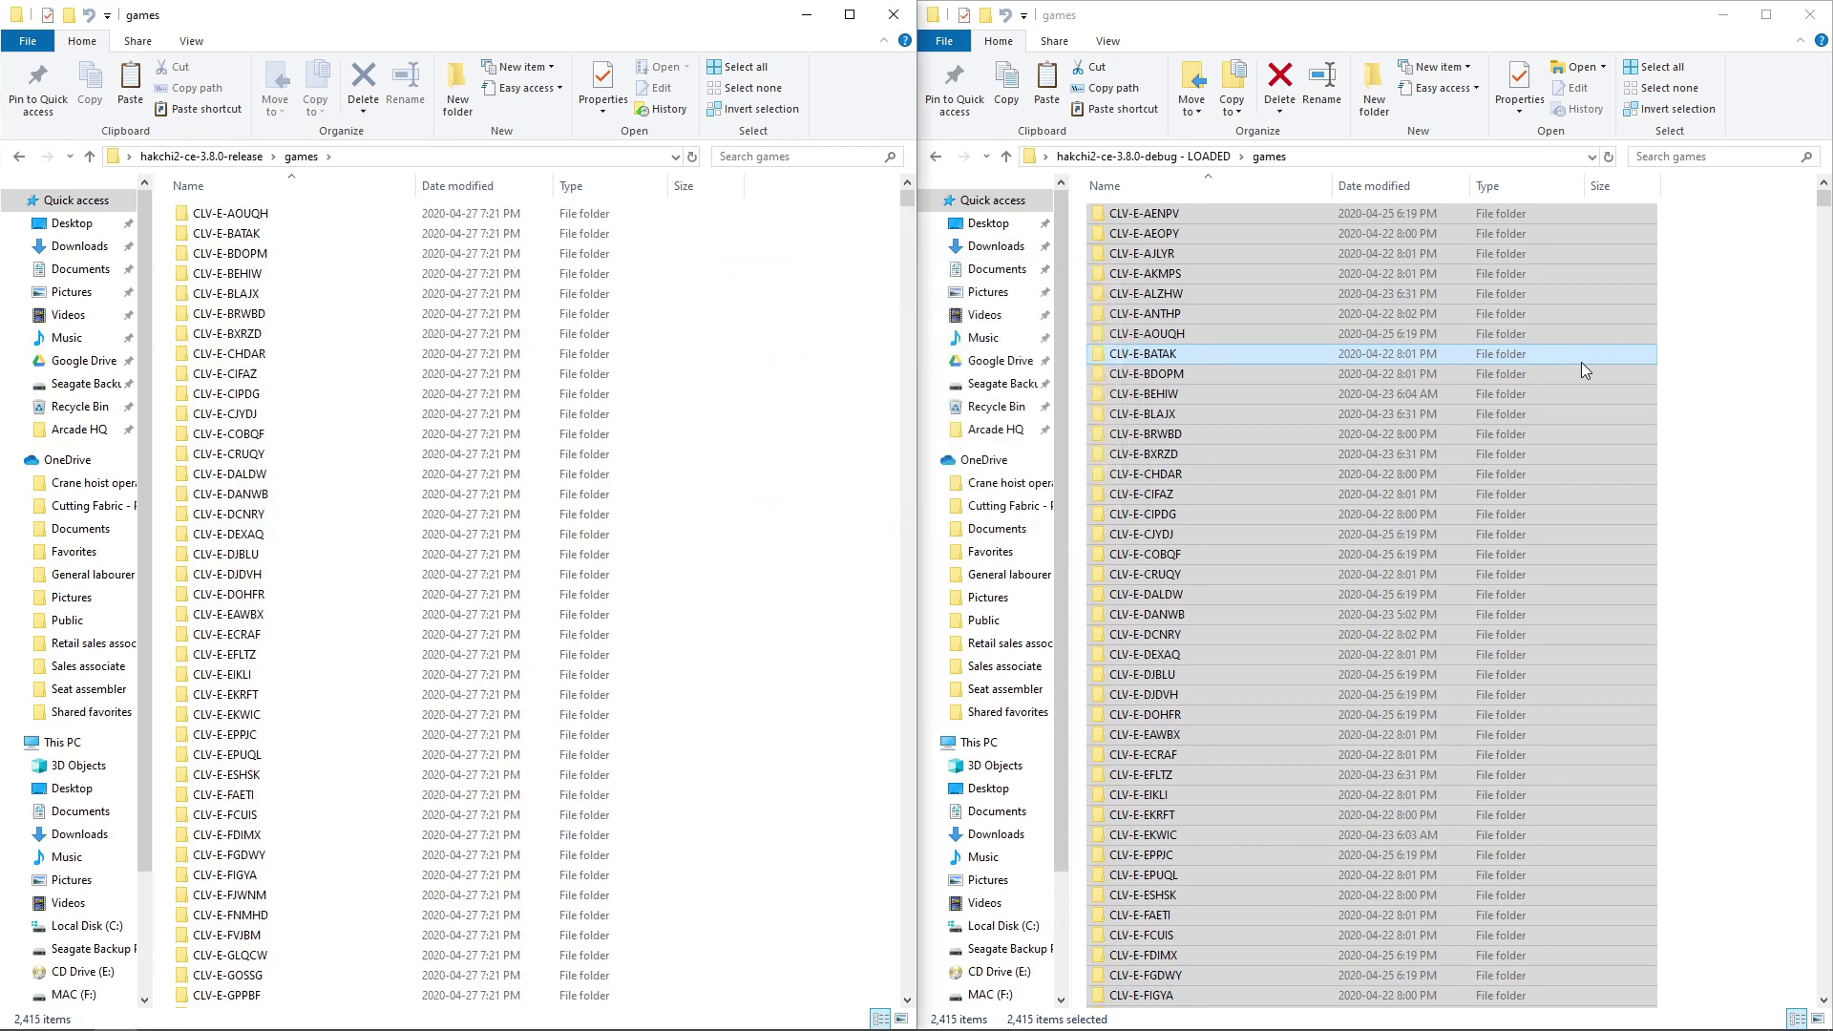
pyautogui.hotkey('ctrl', 'a')
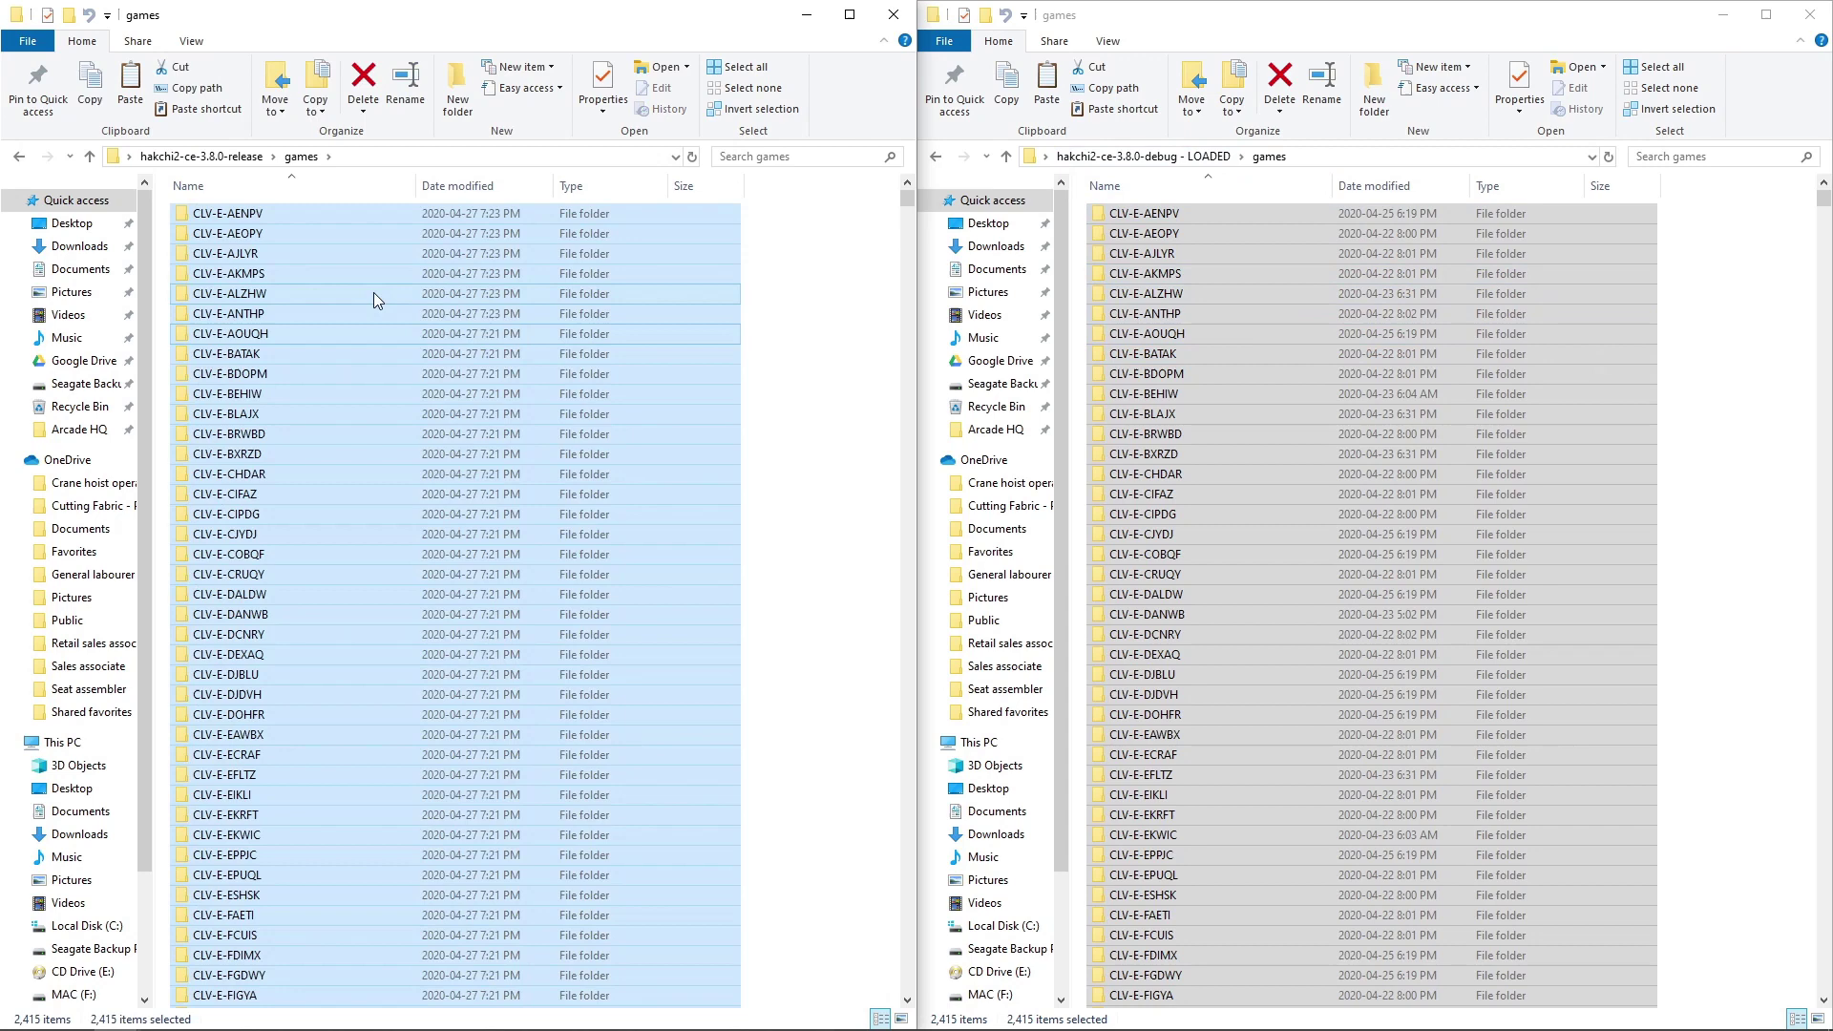
# Step: Go back up to hakchi2-ce-3.8.0-release and launch hakchi.exe
pyautogui.click(90, 157)
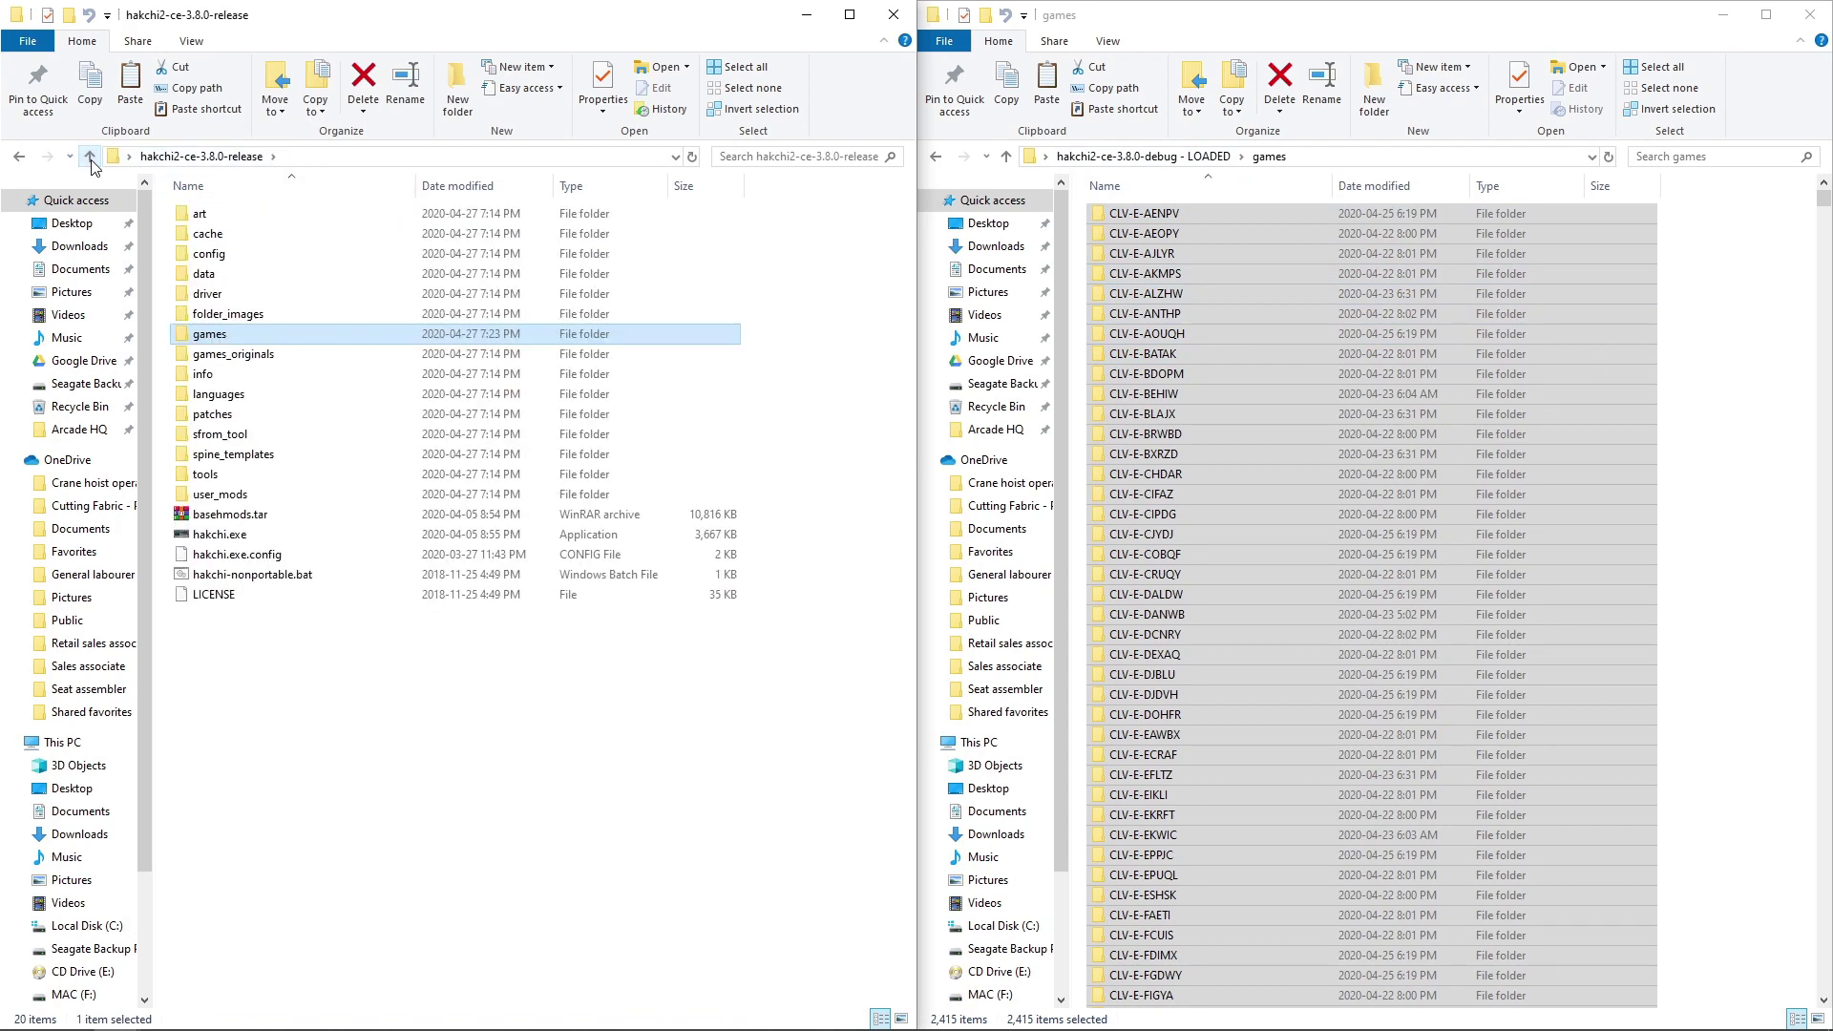
pyautogui.click(236, 539)
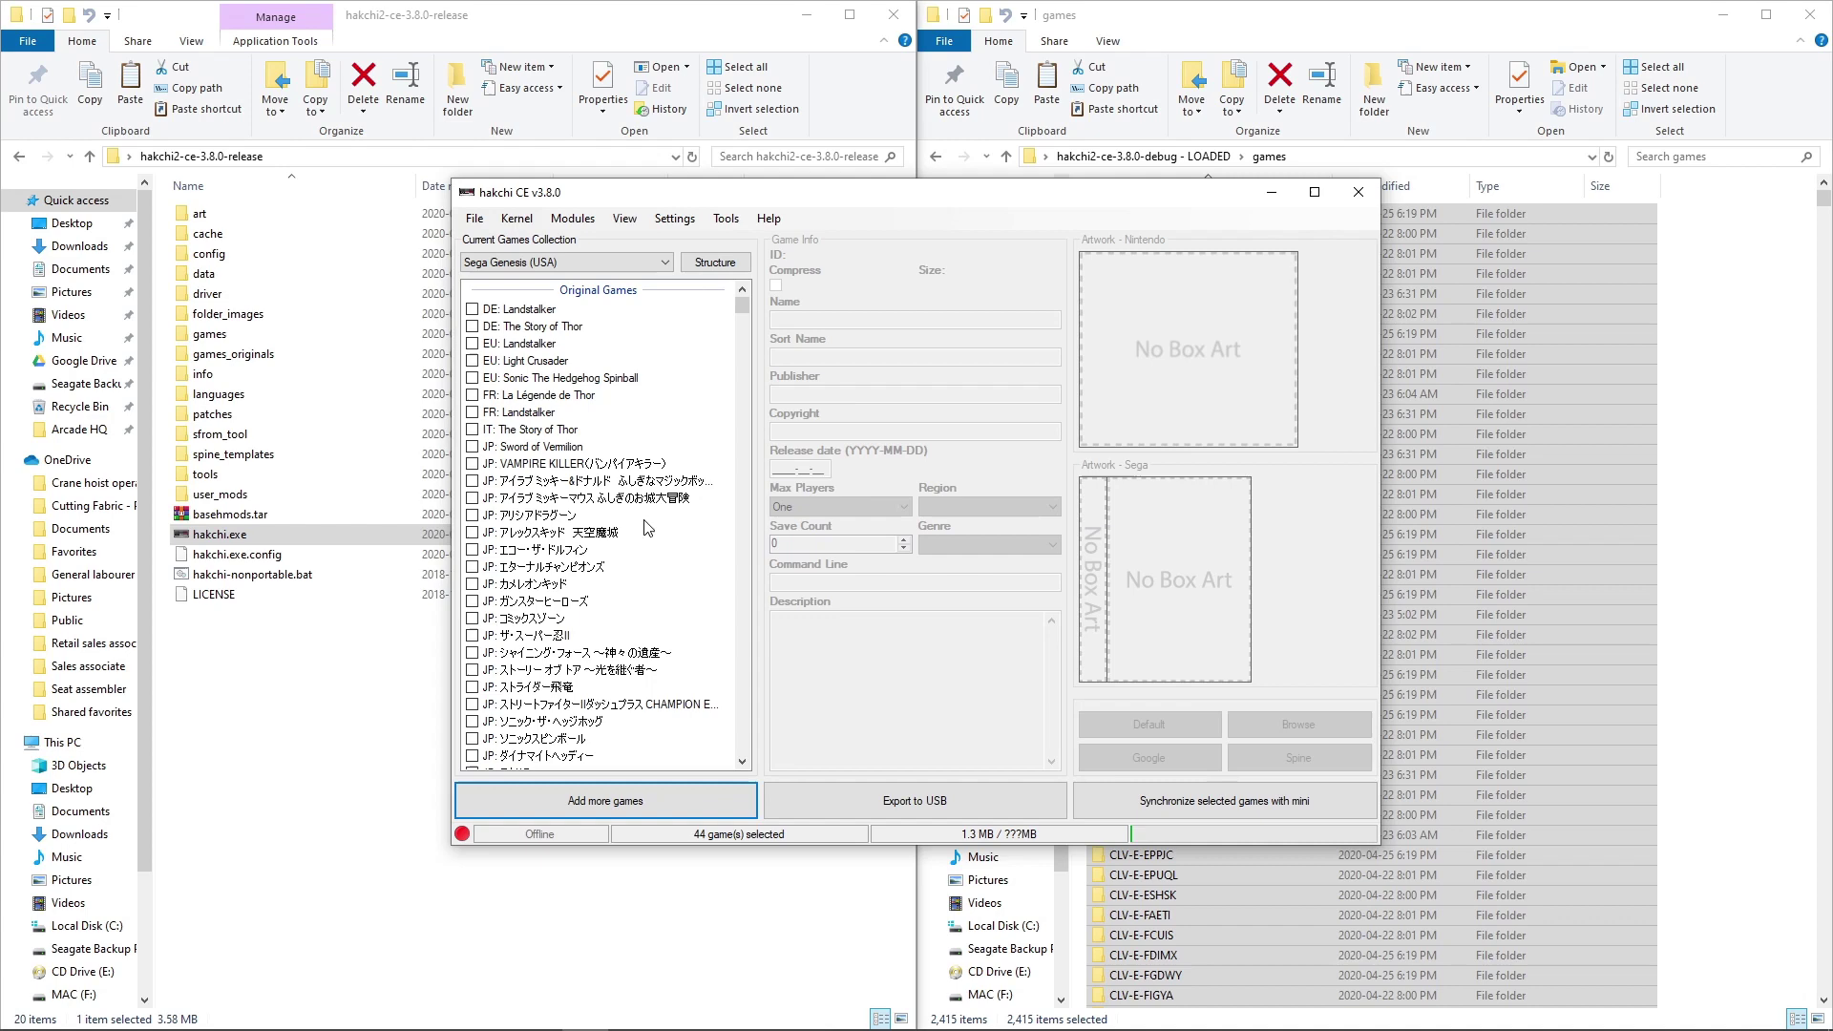
# Step: Browse the custom games, viewing 1943: The Battle of Midway and 2020 Super Baseball
pyautogui.scroll(-5, 599, 484)
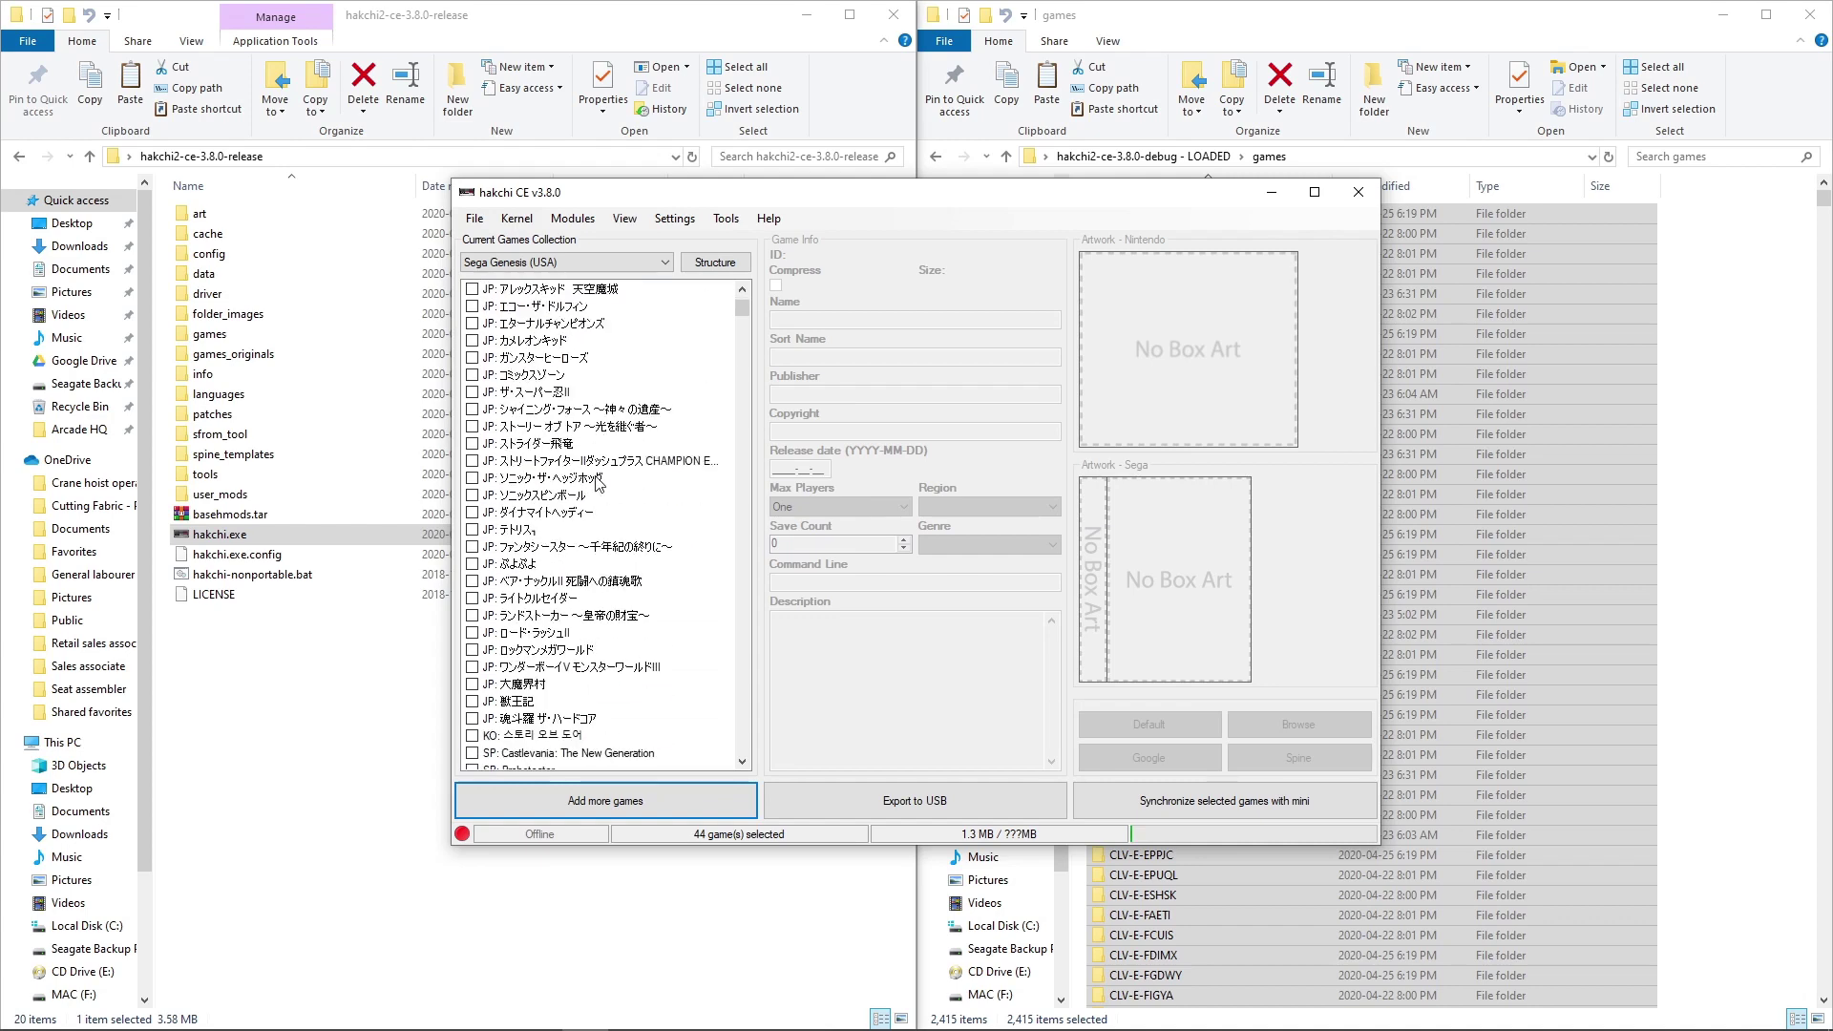
pyautogui.scroll(-8, 600, 484)
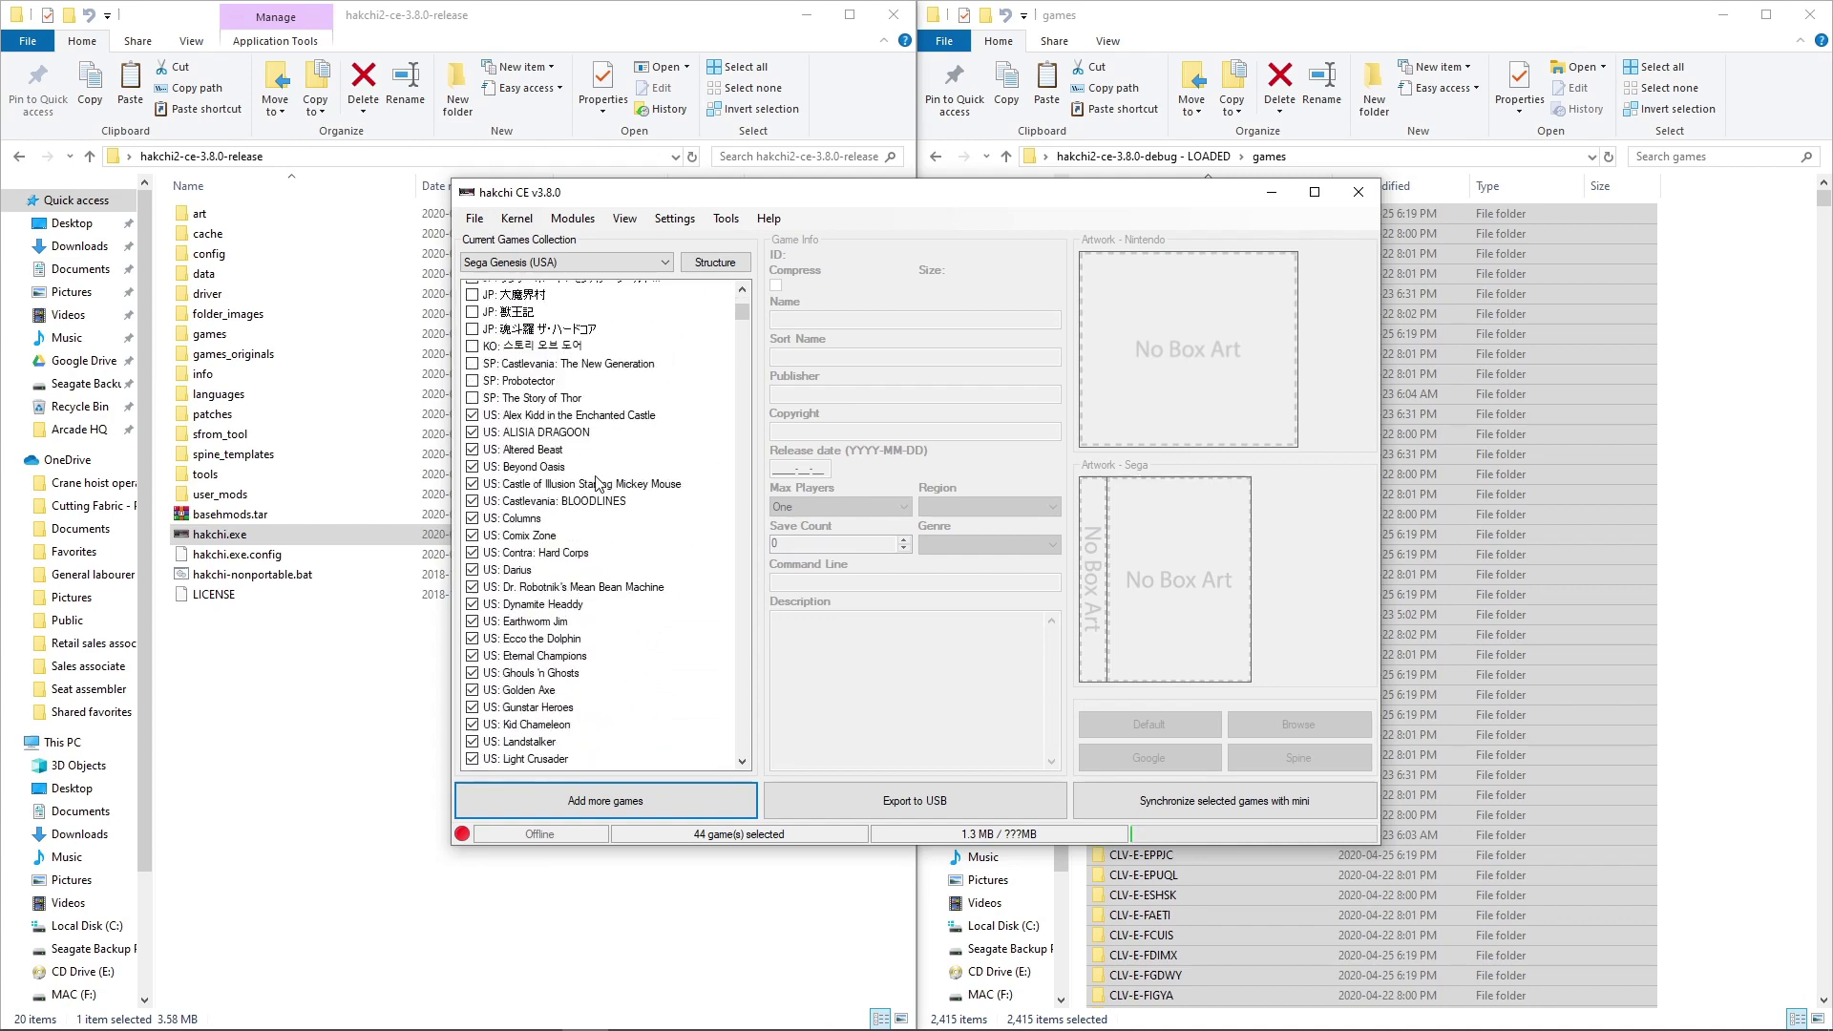
pyautogui.scroll(-15, 600, 484)
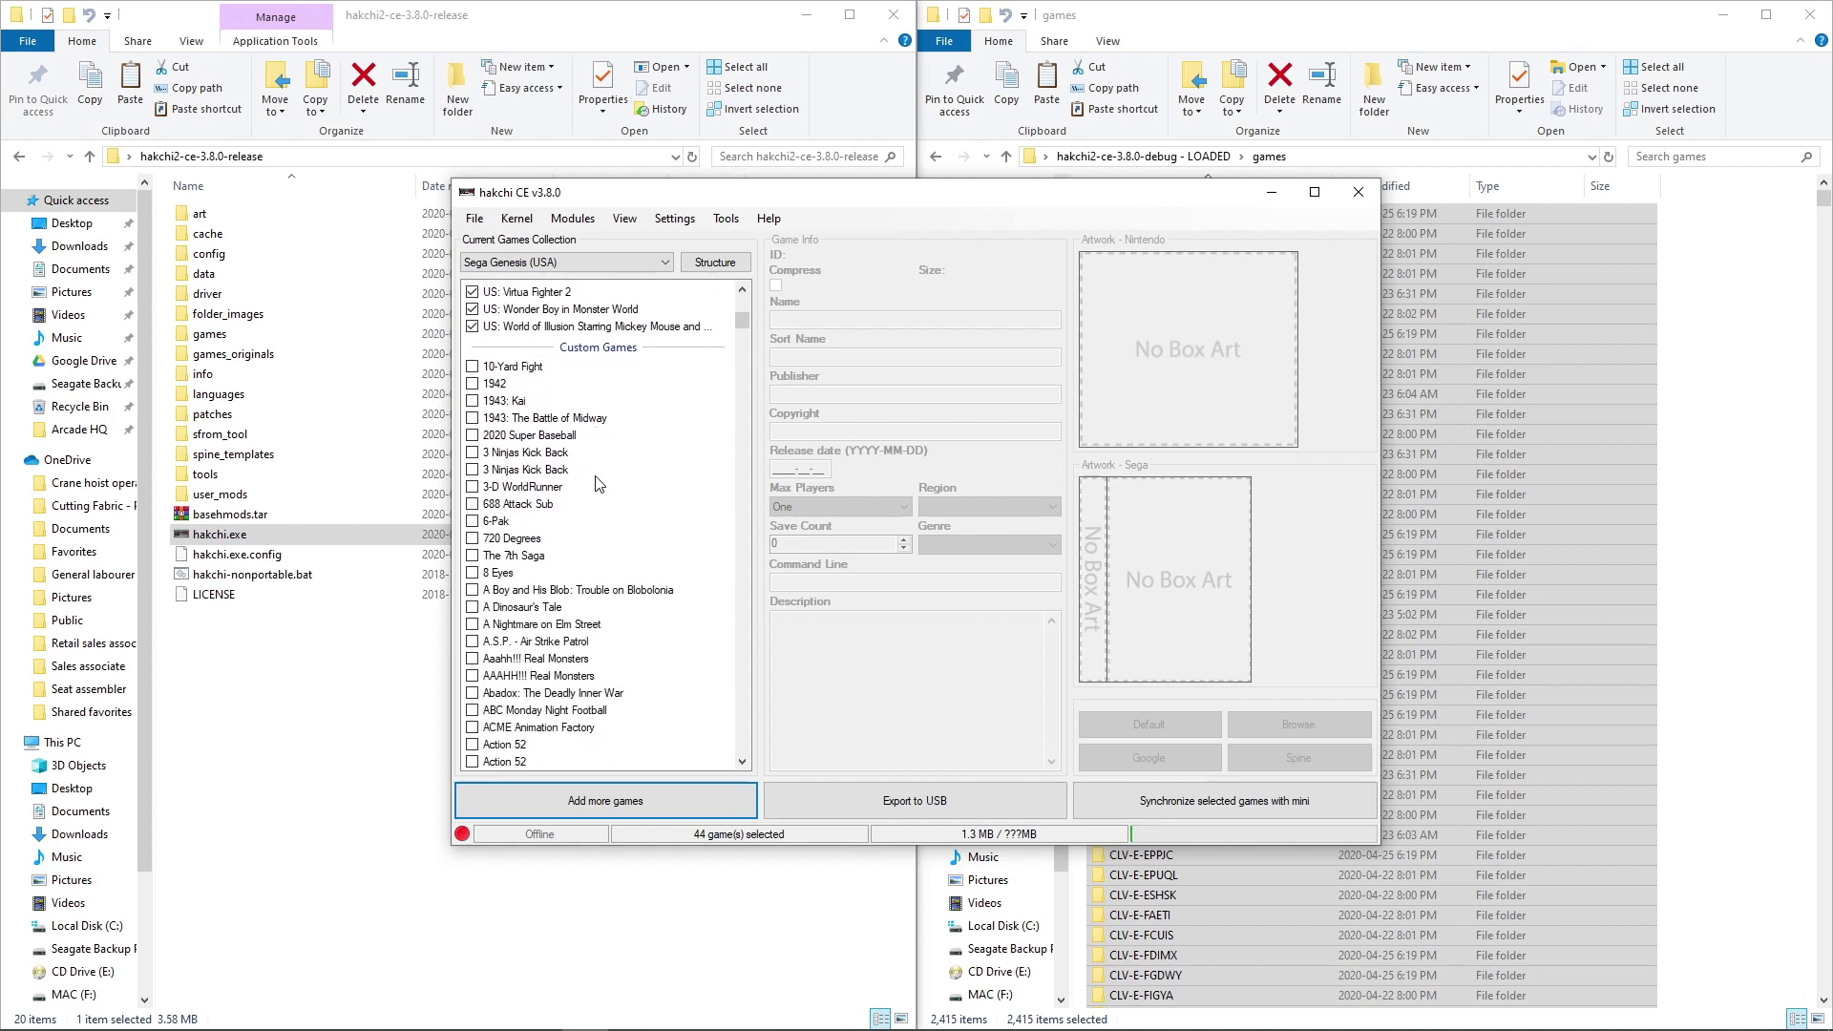
pyautogui.click(535, 420)
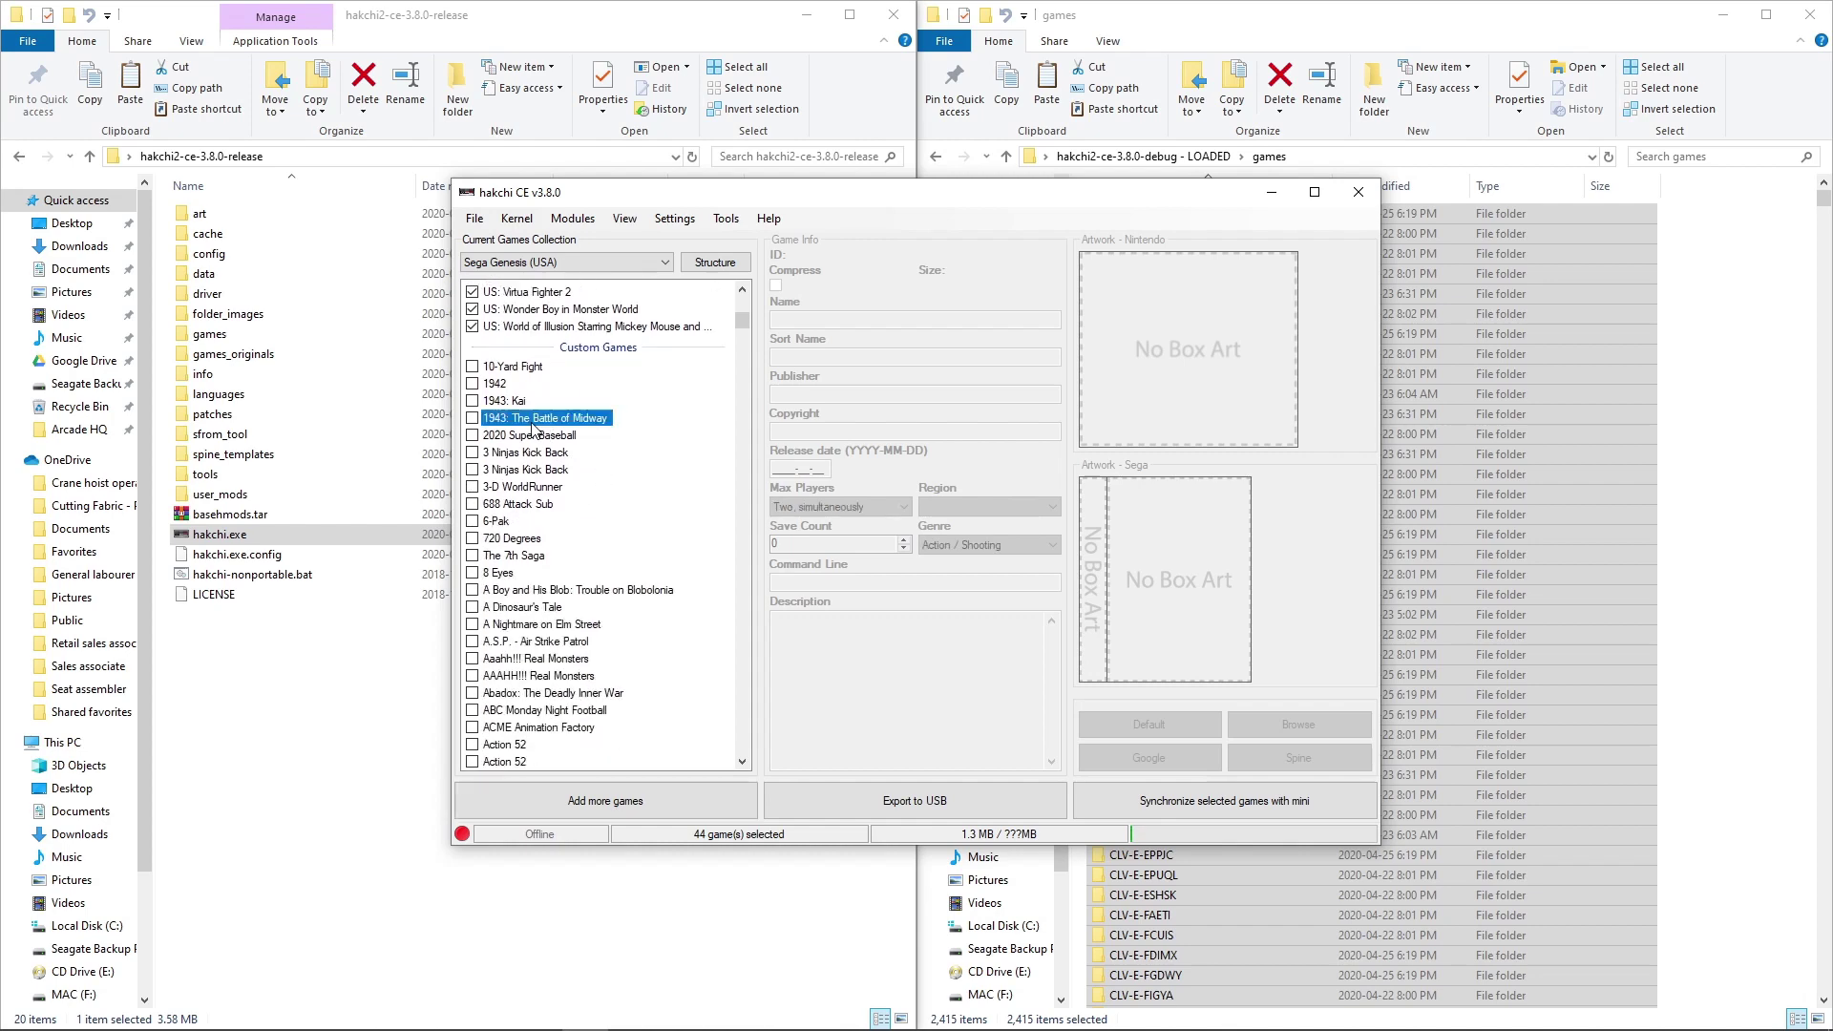
pyautogui.click(522, 435)
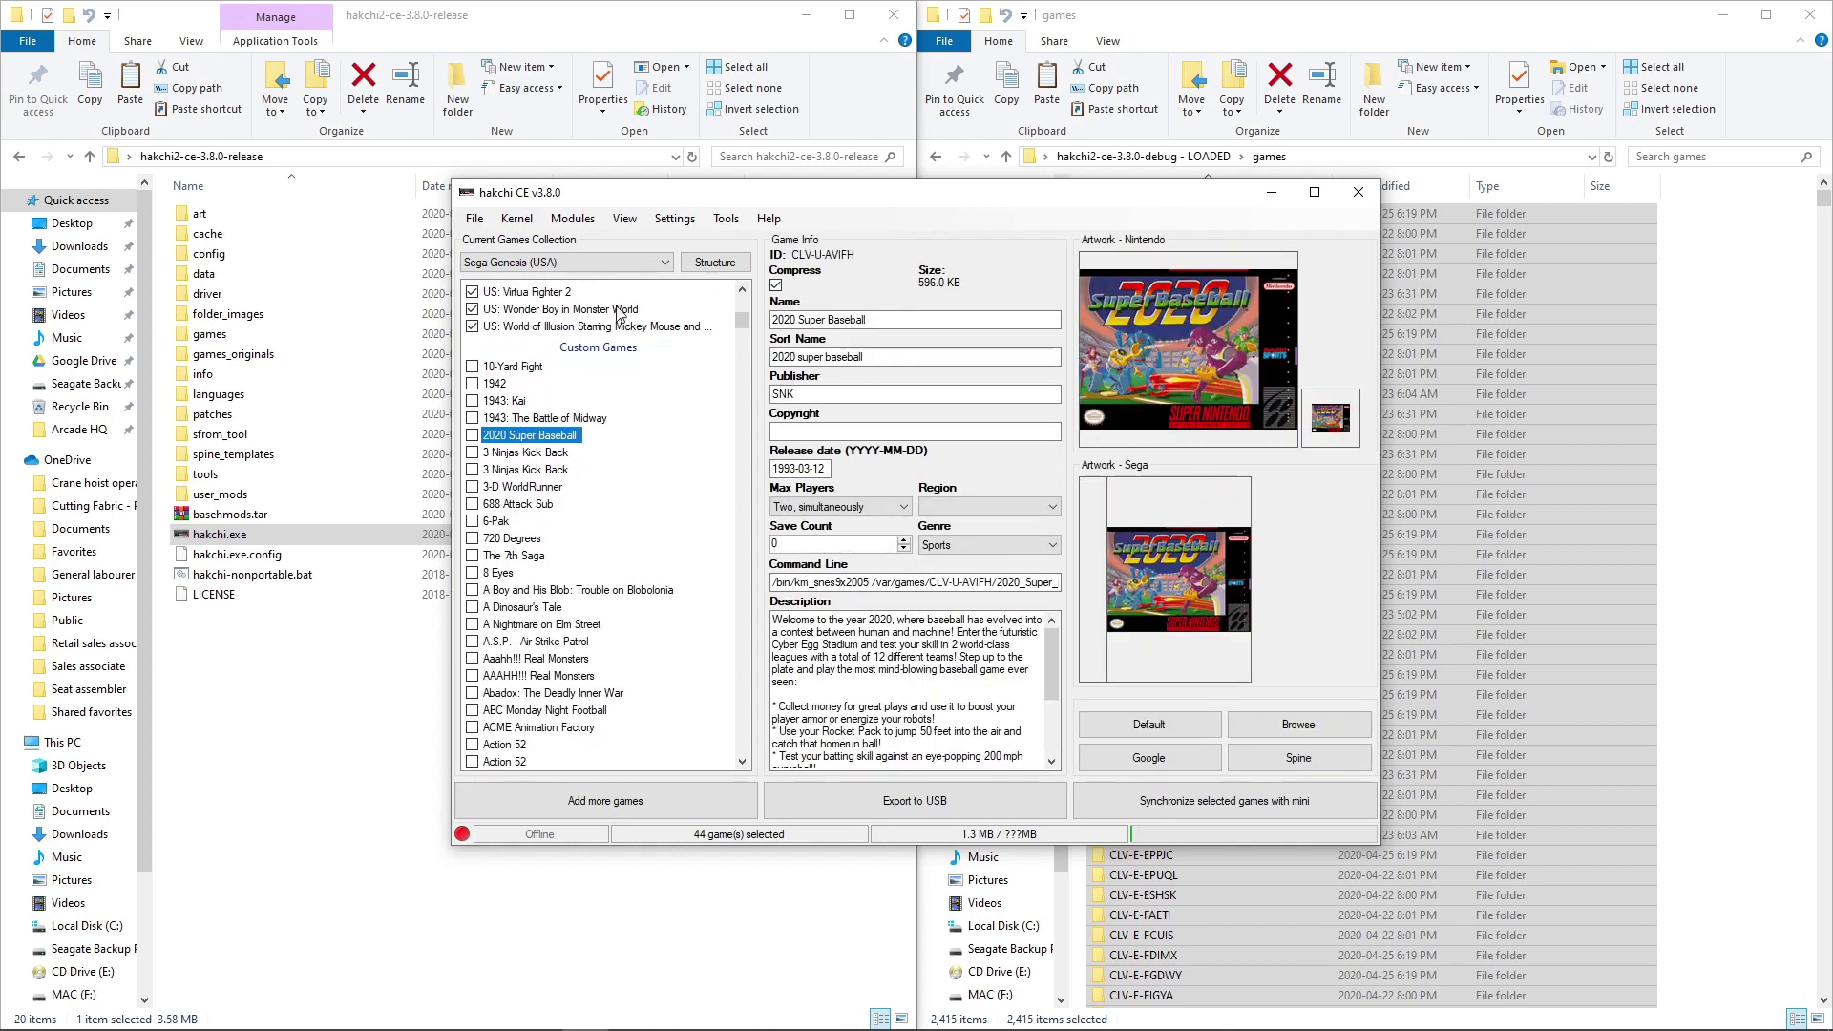
# Step: Sort the game list by console via View > Sort by > Console
pyautogui.click(615, 226)
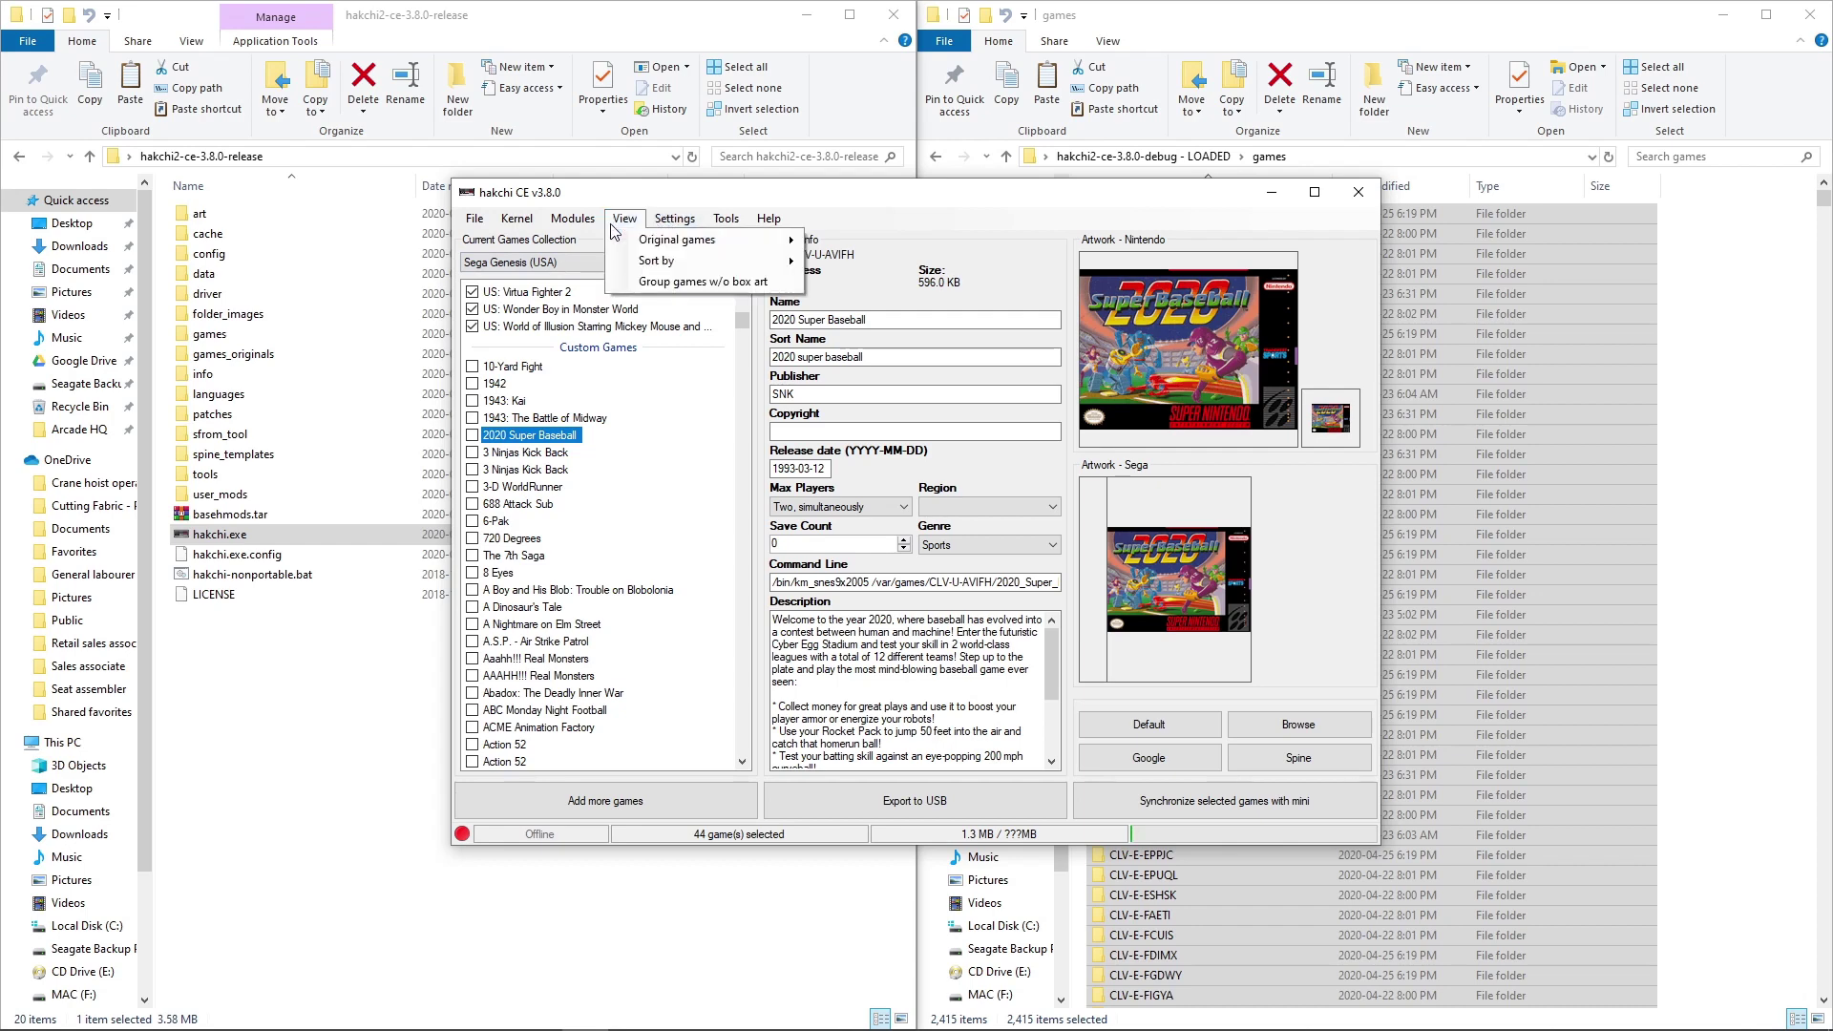
pyautogui.moveTo(687, 262)
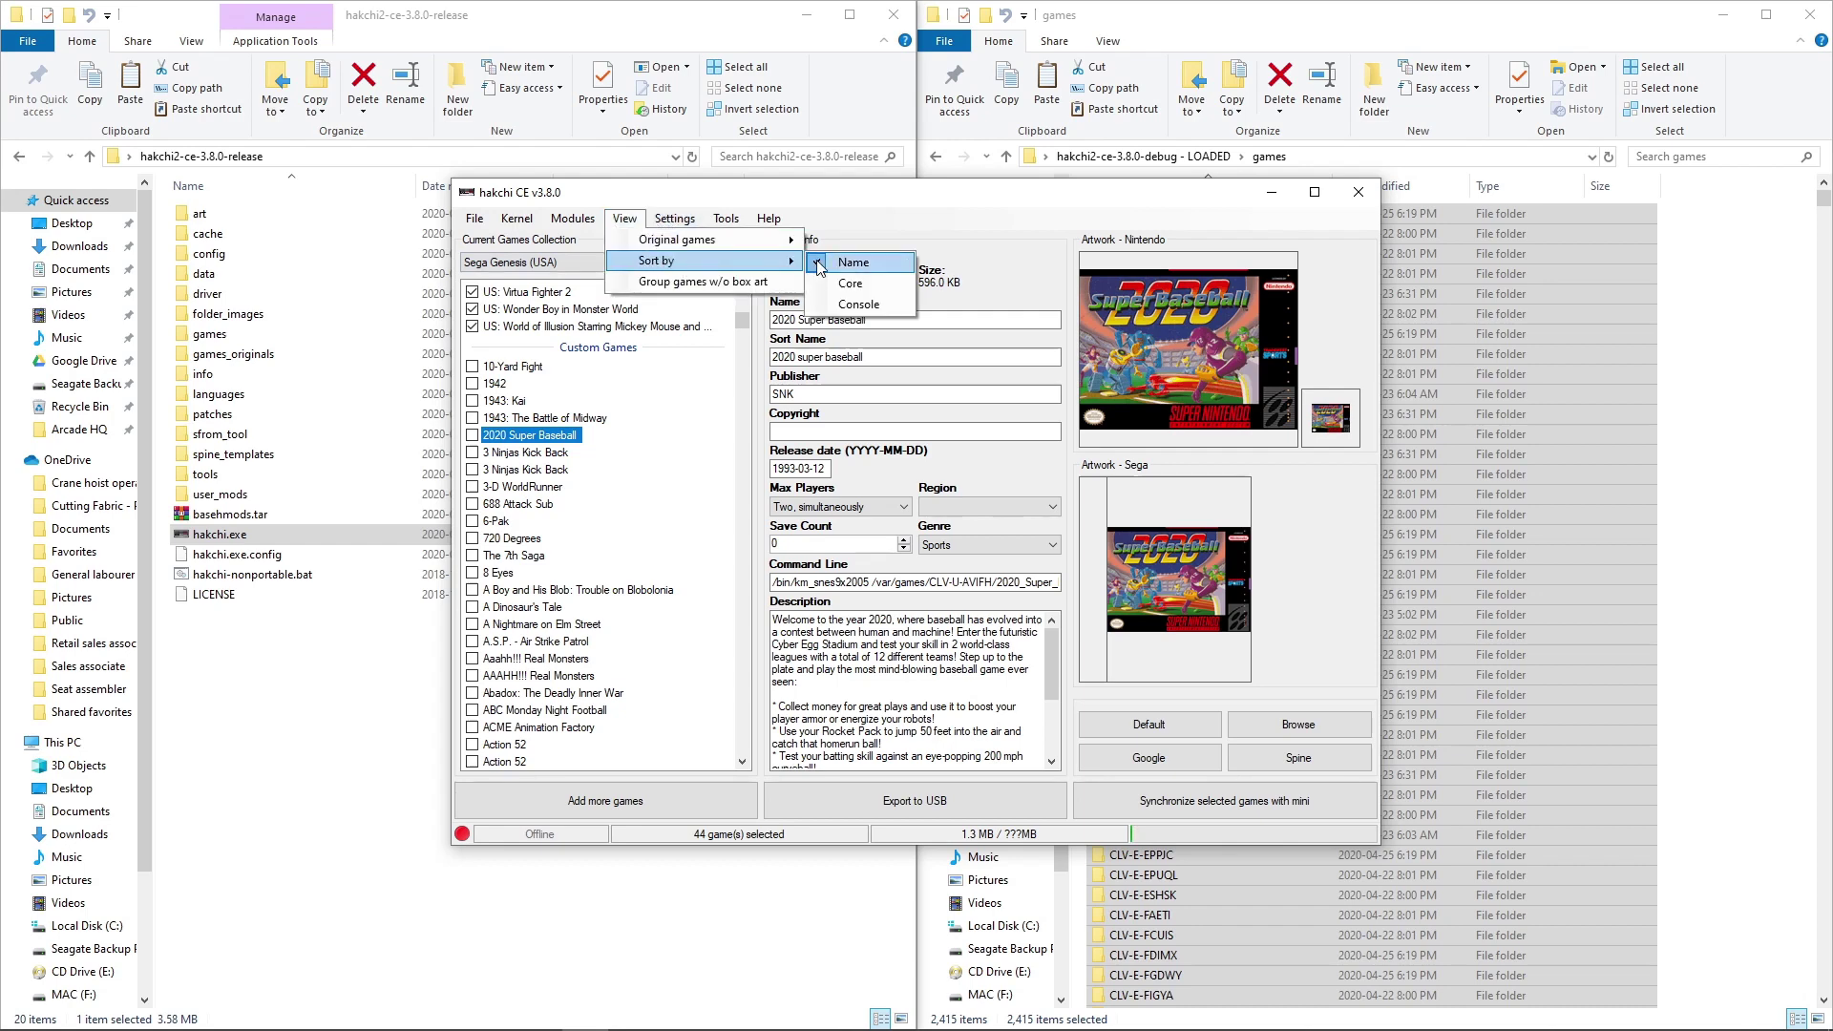
pyautogui.click(851, 285)
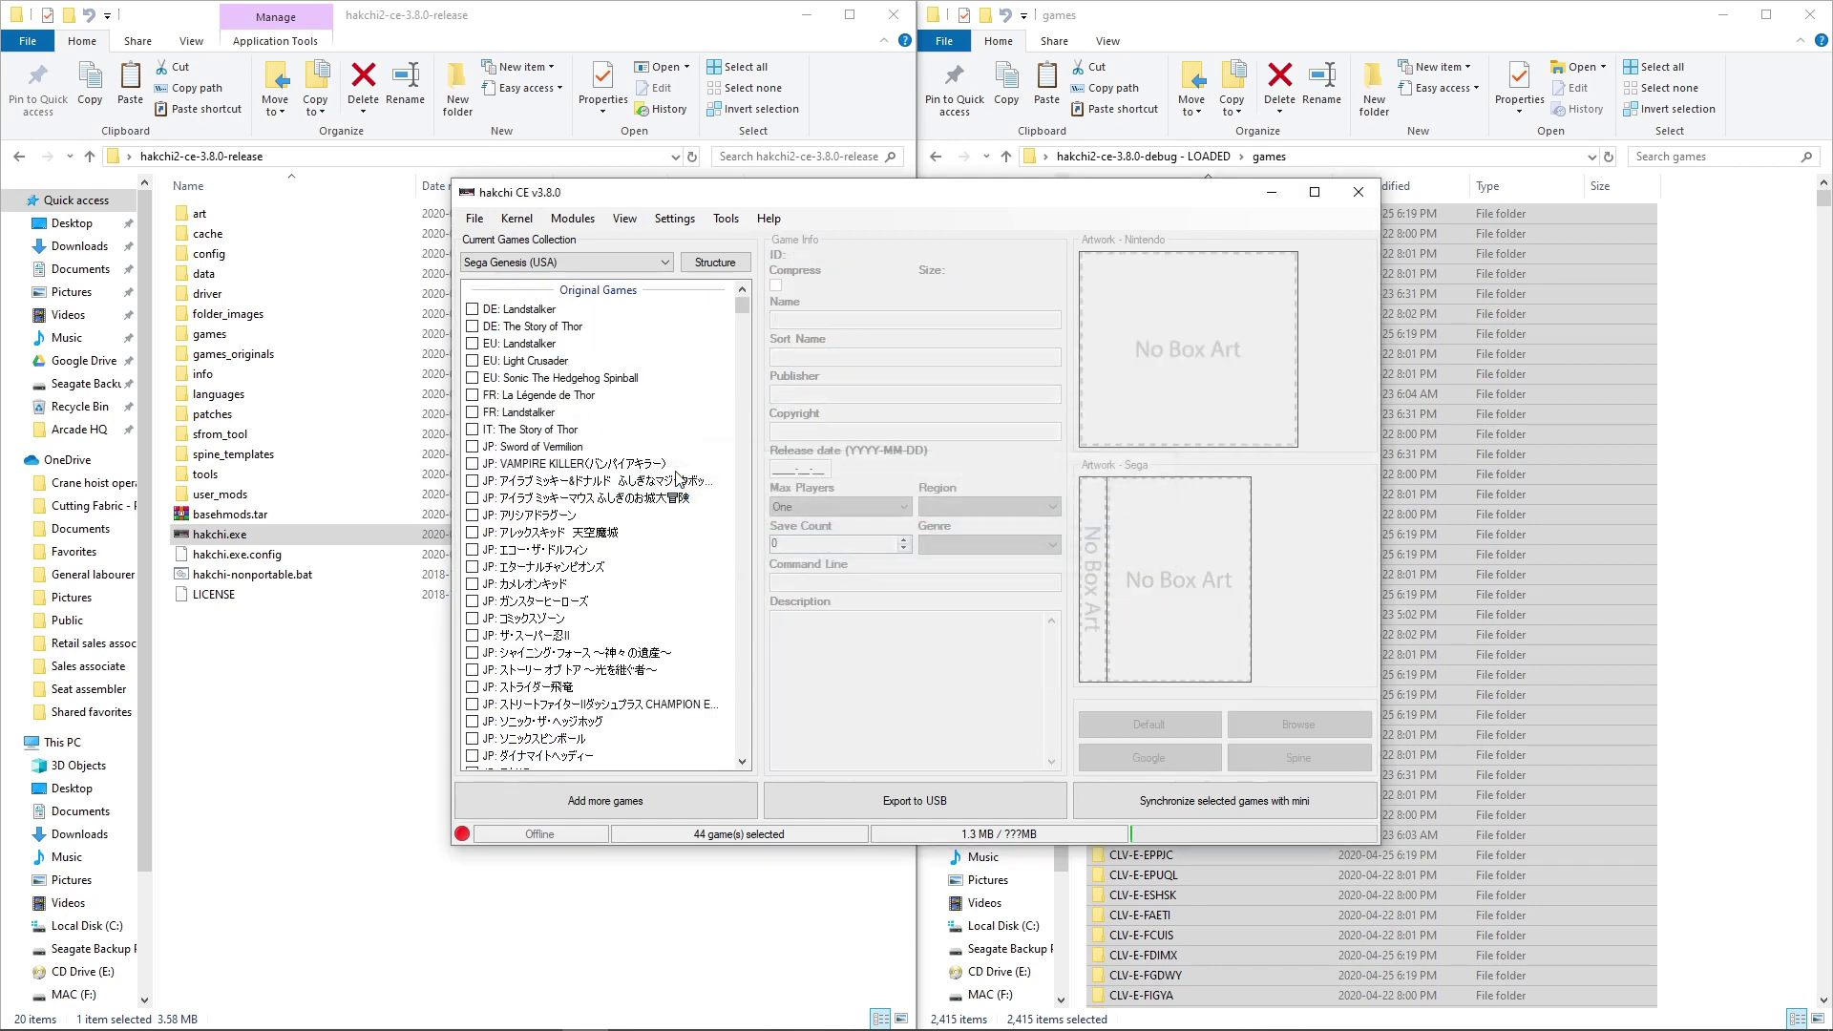
# Step: Check box art and details for Air Zonk, Andre Panza Kick Boxing, Davis Cup Tennis and Splatterhouse
pyautogui.scroll(-20, 676, 478)
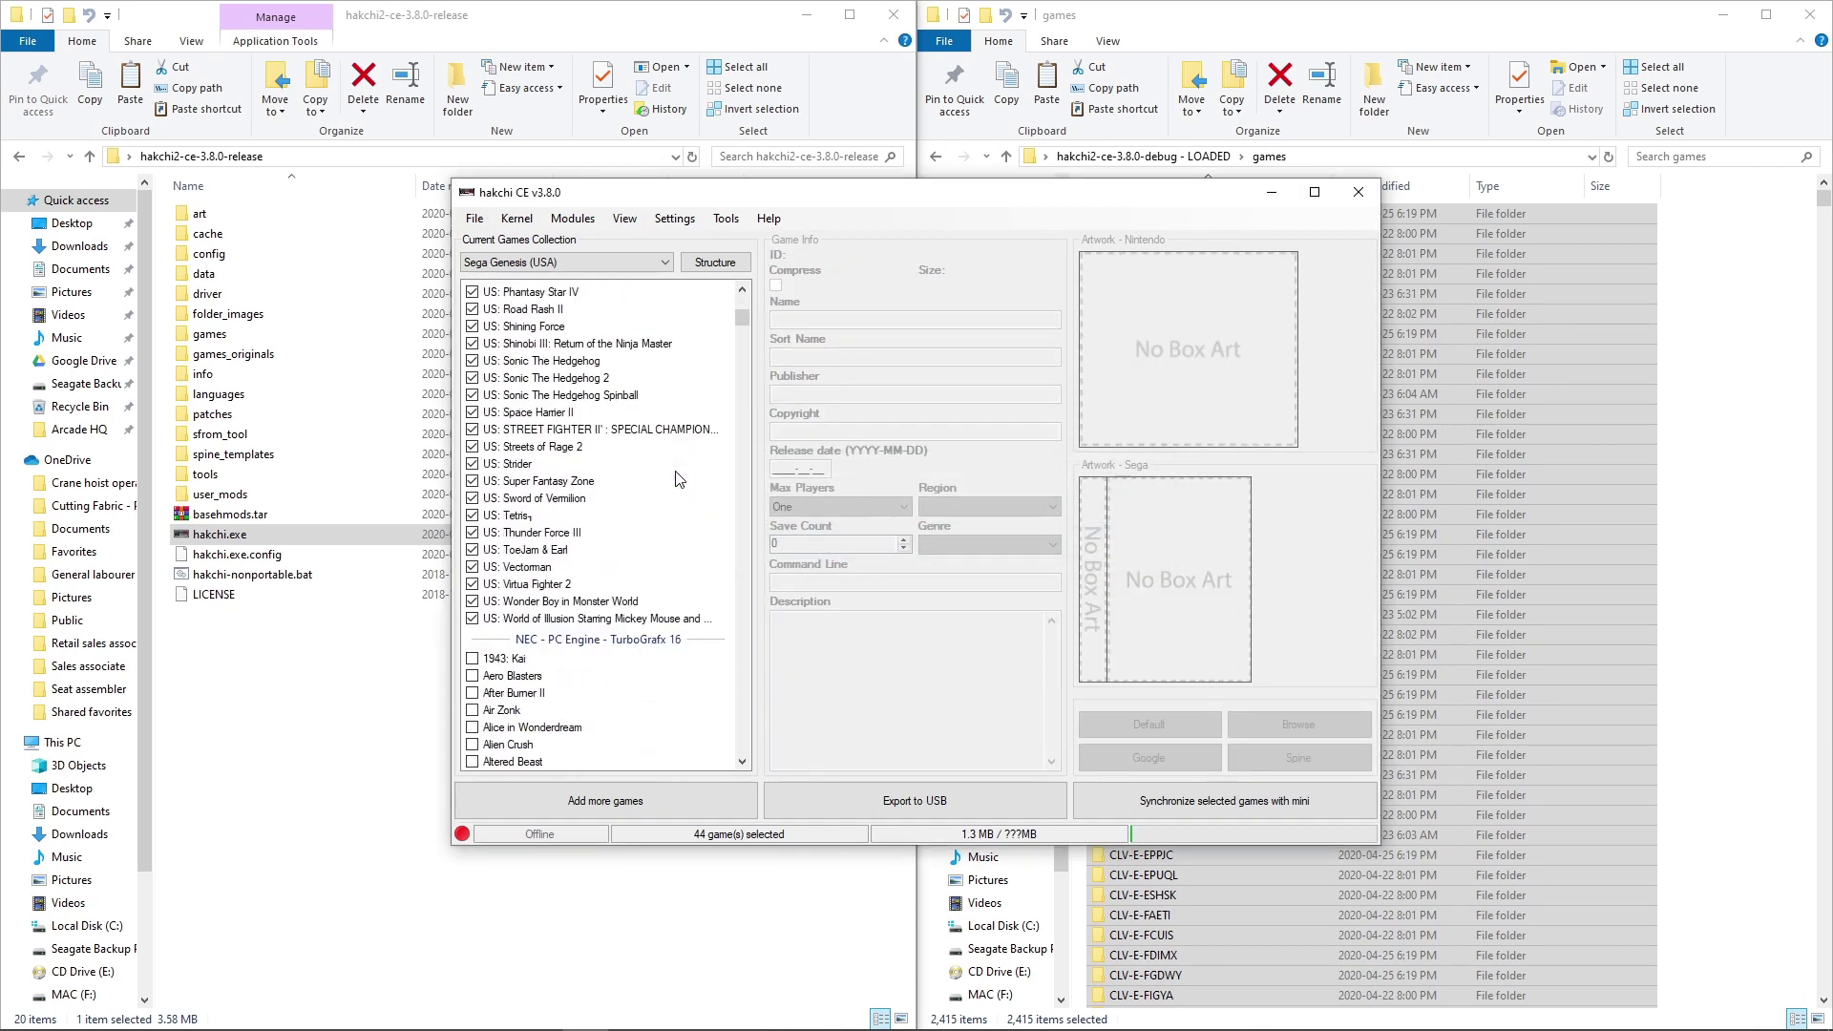
pyautogui.scroll(-6, 679, 478)
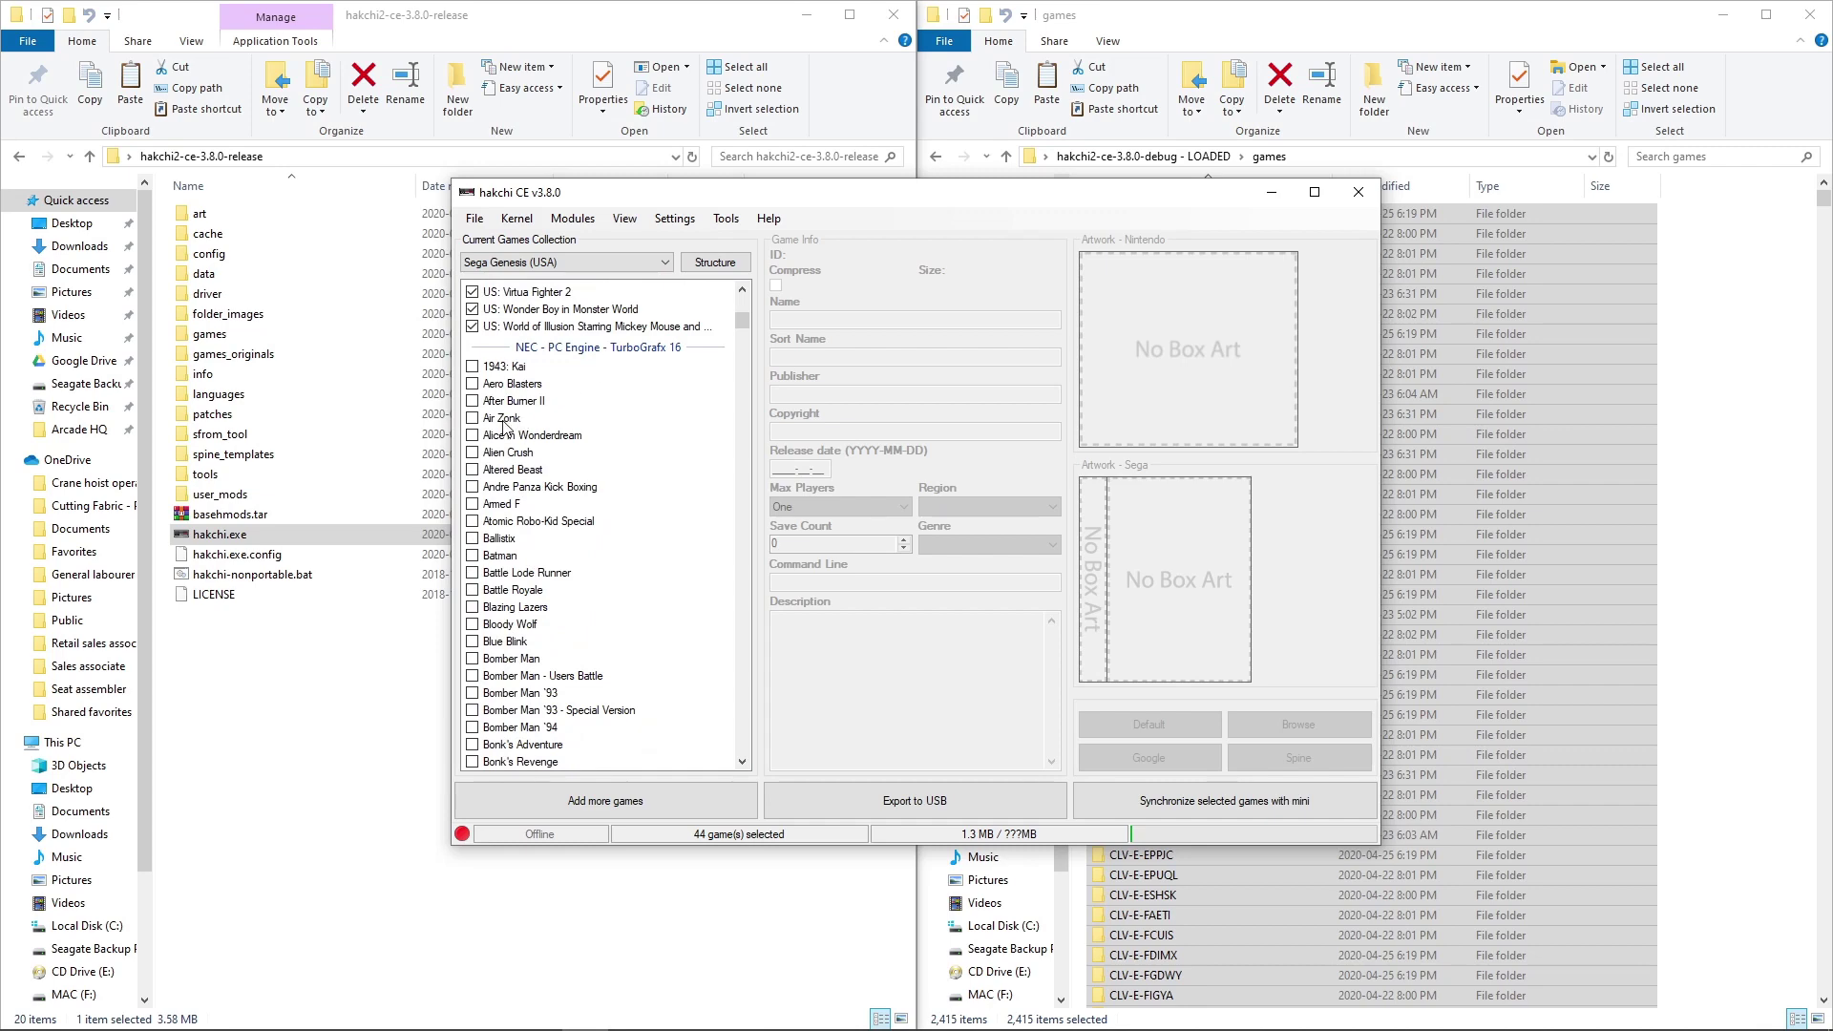
pyautogui.click(505, 421)
pyautogui.click(505, 488)
pyautogui.scroll(-14, 507, 501)
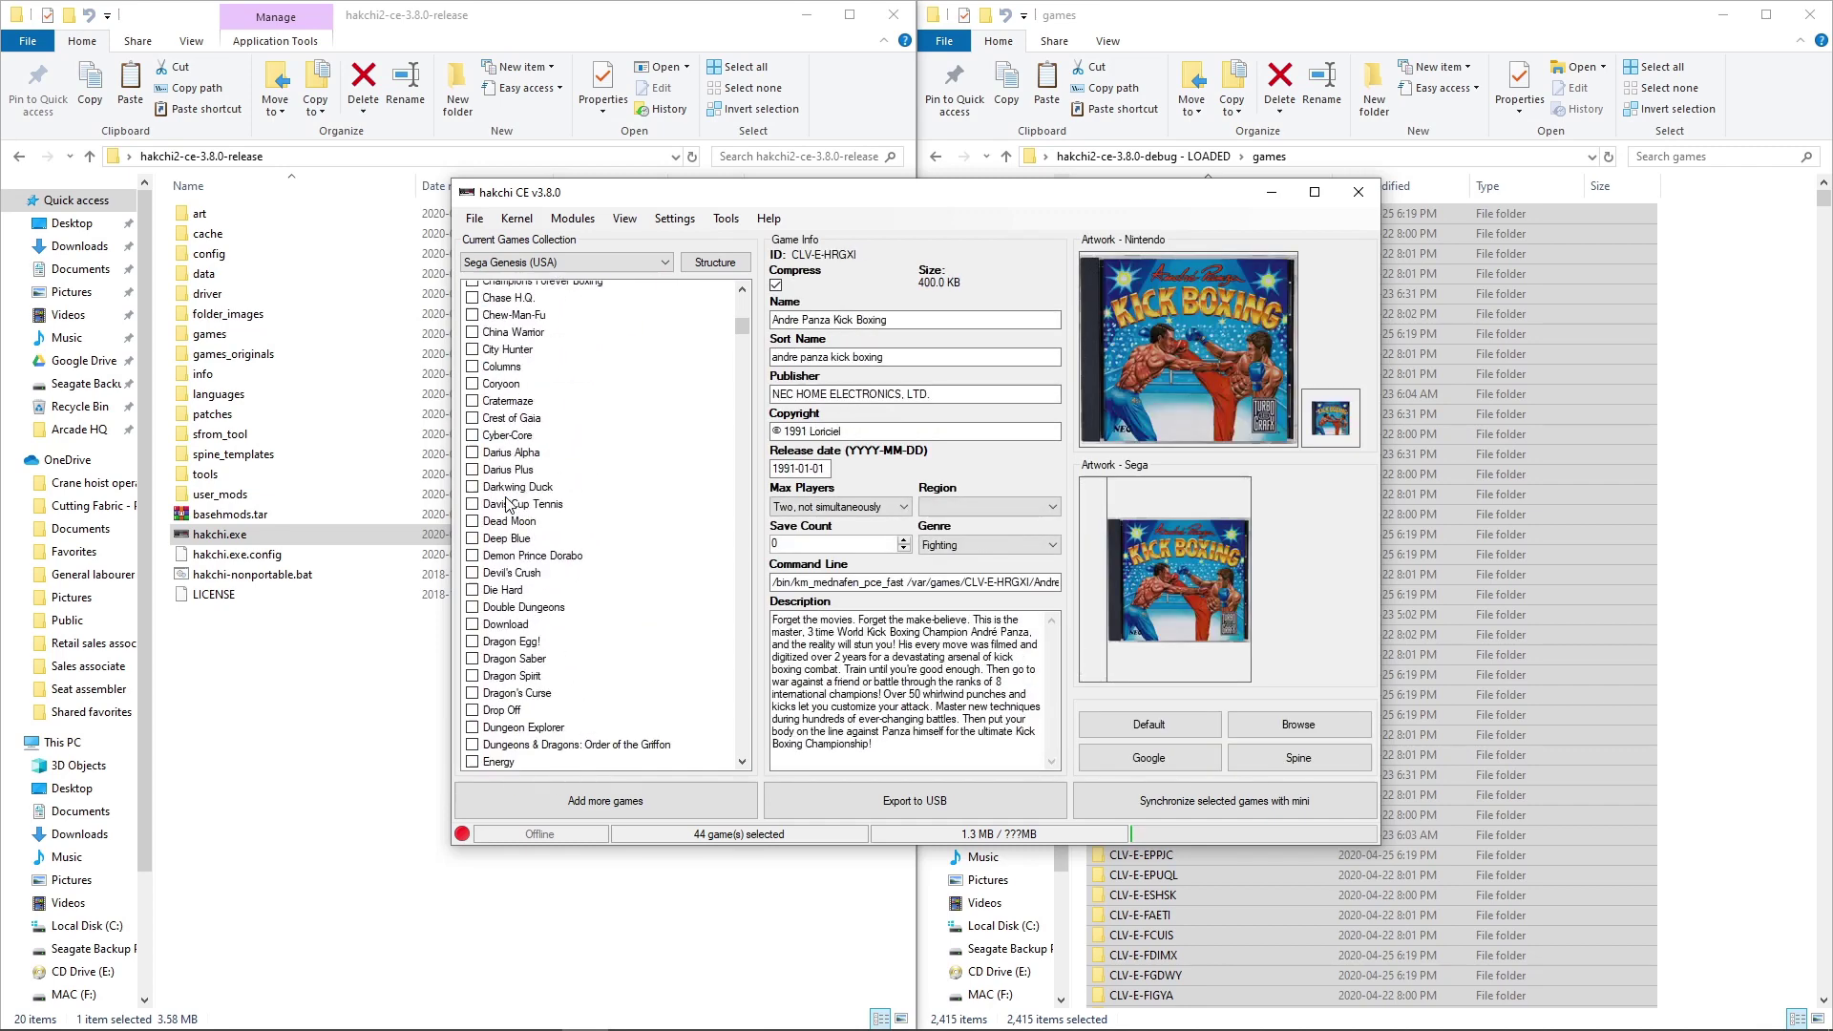
pyautogui.click(521, 503)
pyautogui.scroll(-20, 521, 502)
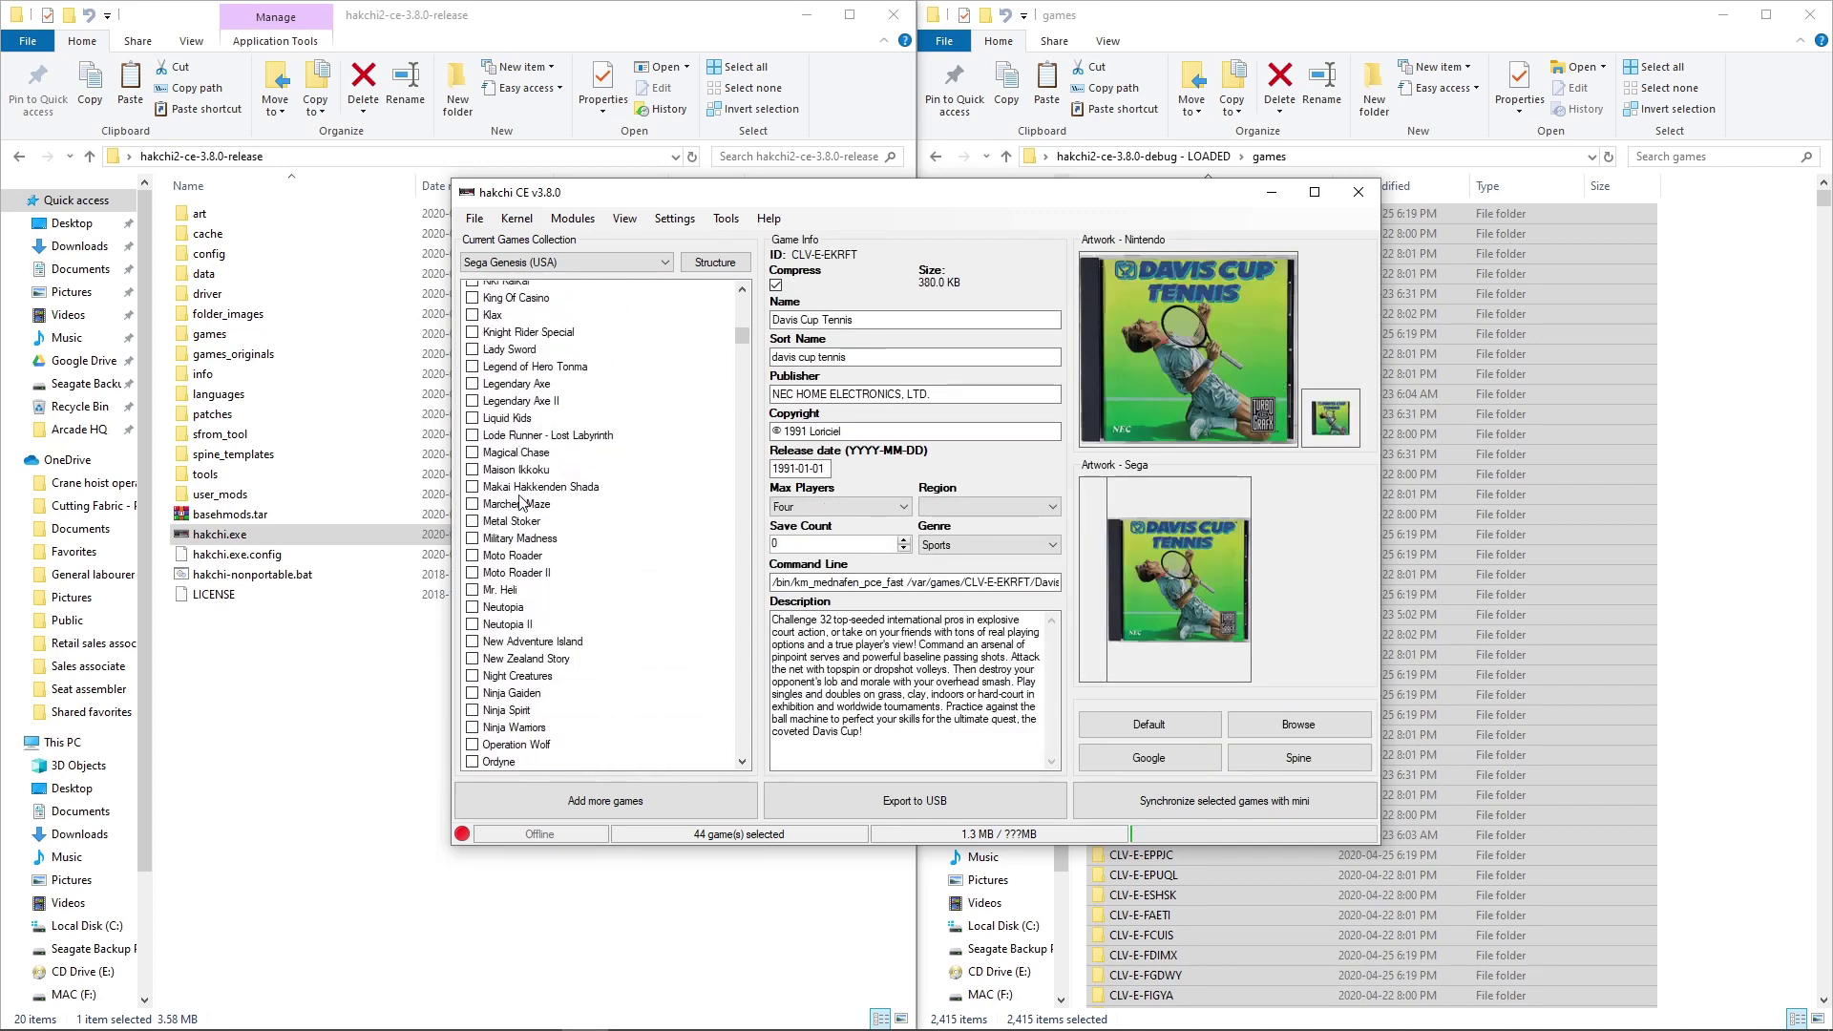
pyautogui.scroll(-9, 521, 500)
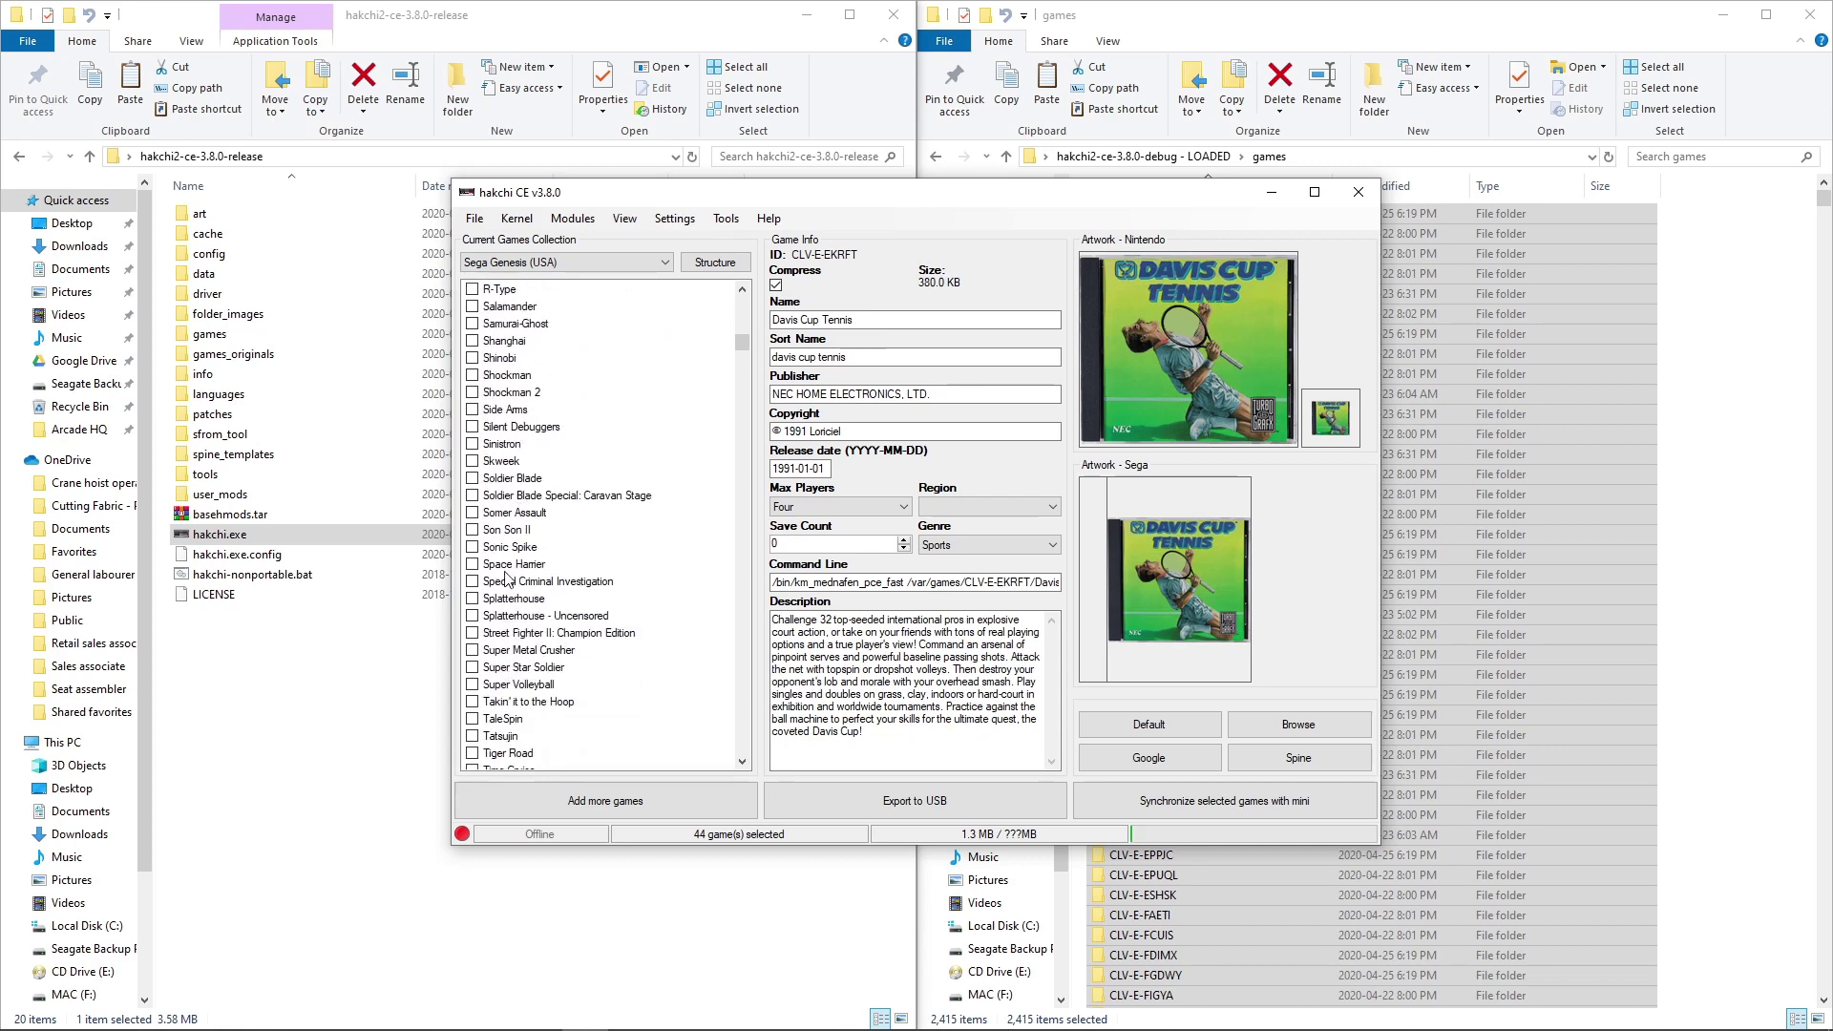
pyautogui.click(514, 599)
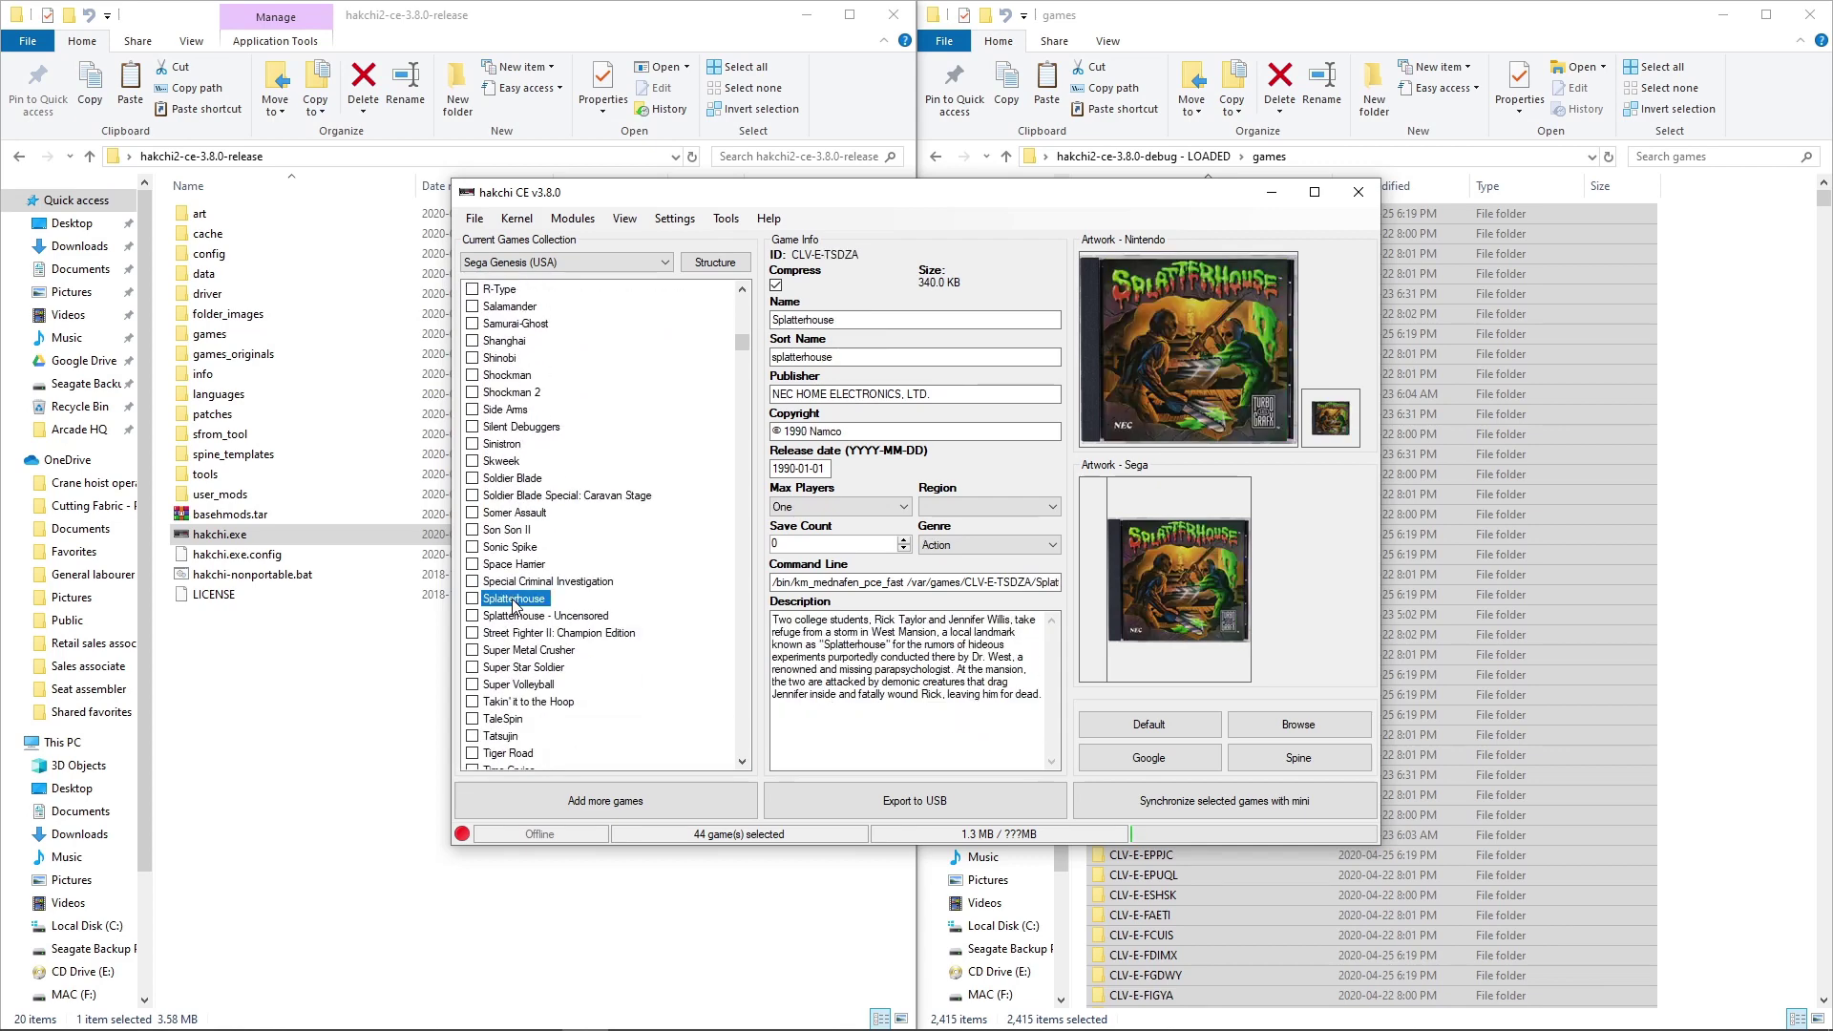
# Step: Check Veigues Tactical Gladiator, Splatterhouse - Uncensored, Tricky Kick and Turrican box art and details
pyautogui.scroll(-7, 514, 606)
pyautogui.click(514, 602)
pyautogui.scroll(3, 514, 604)
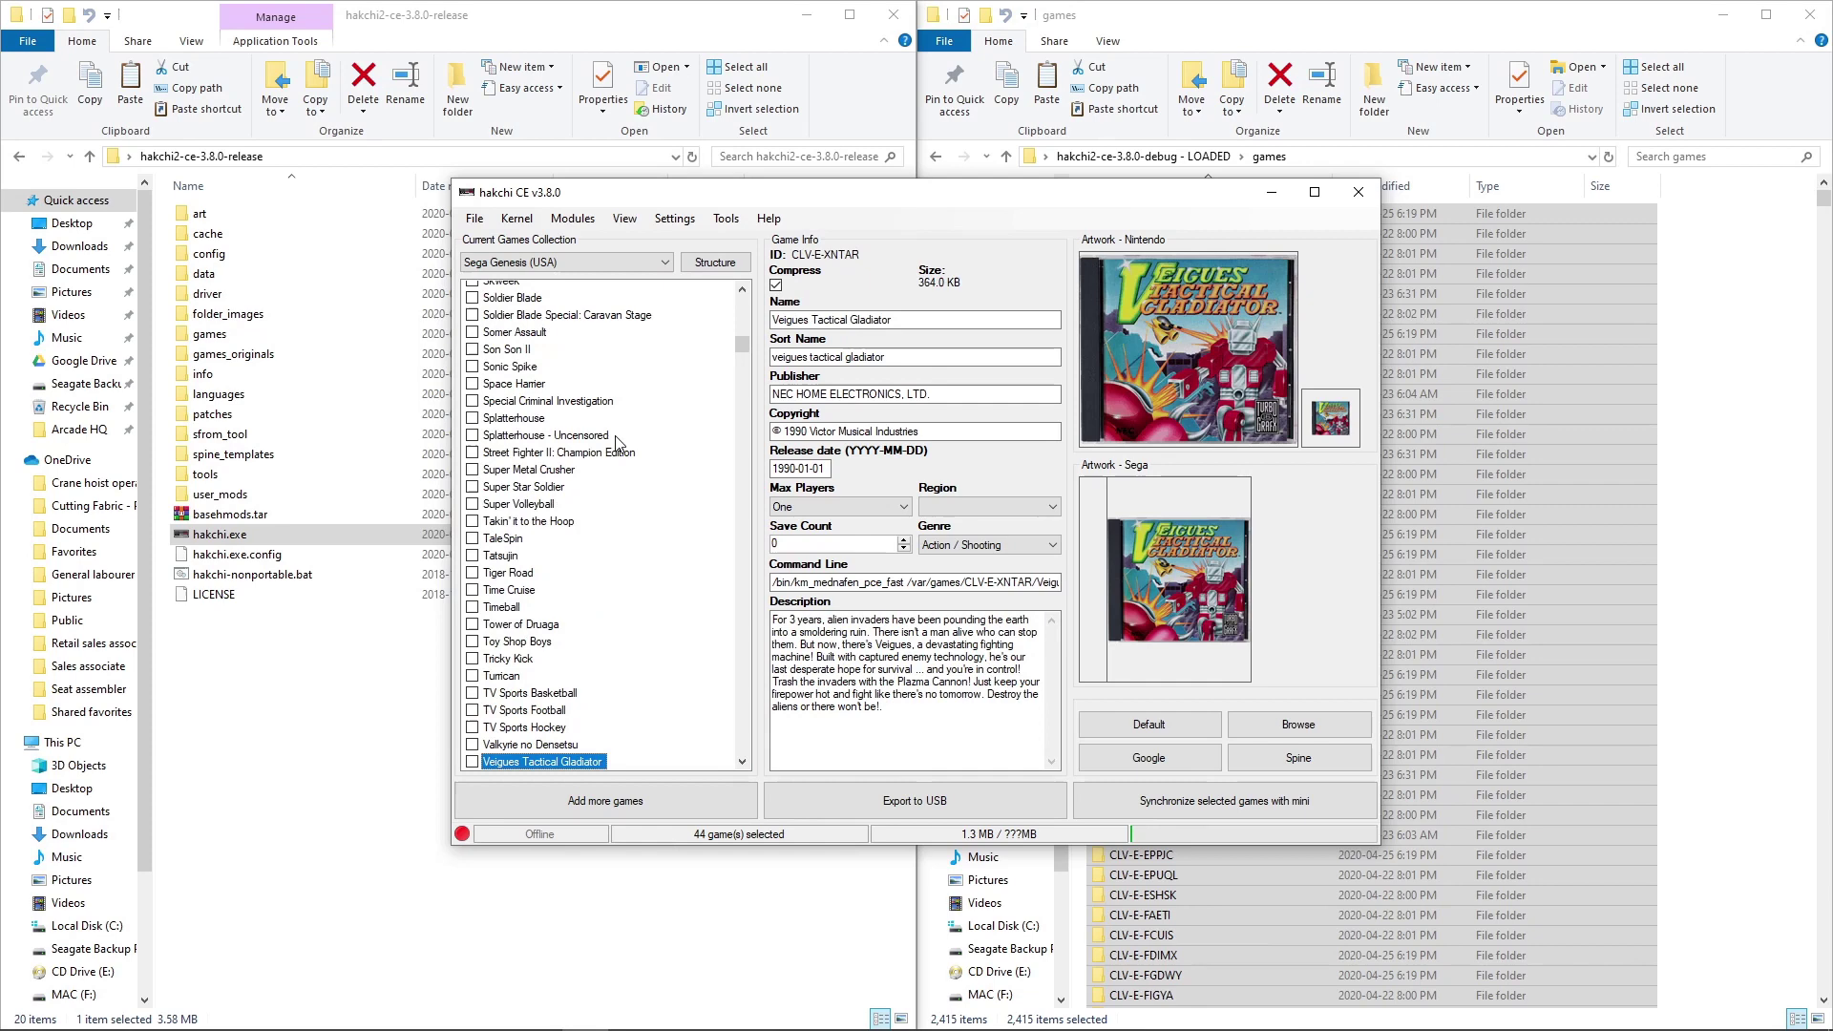
pyautogui.click(556, 436)
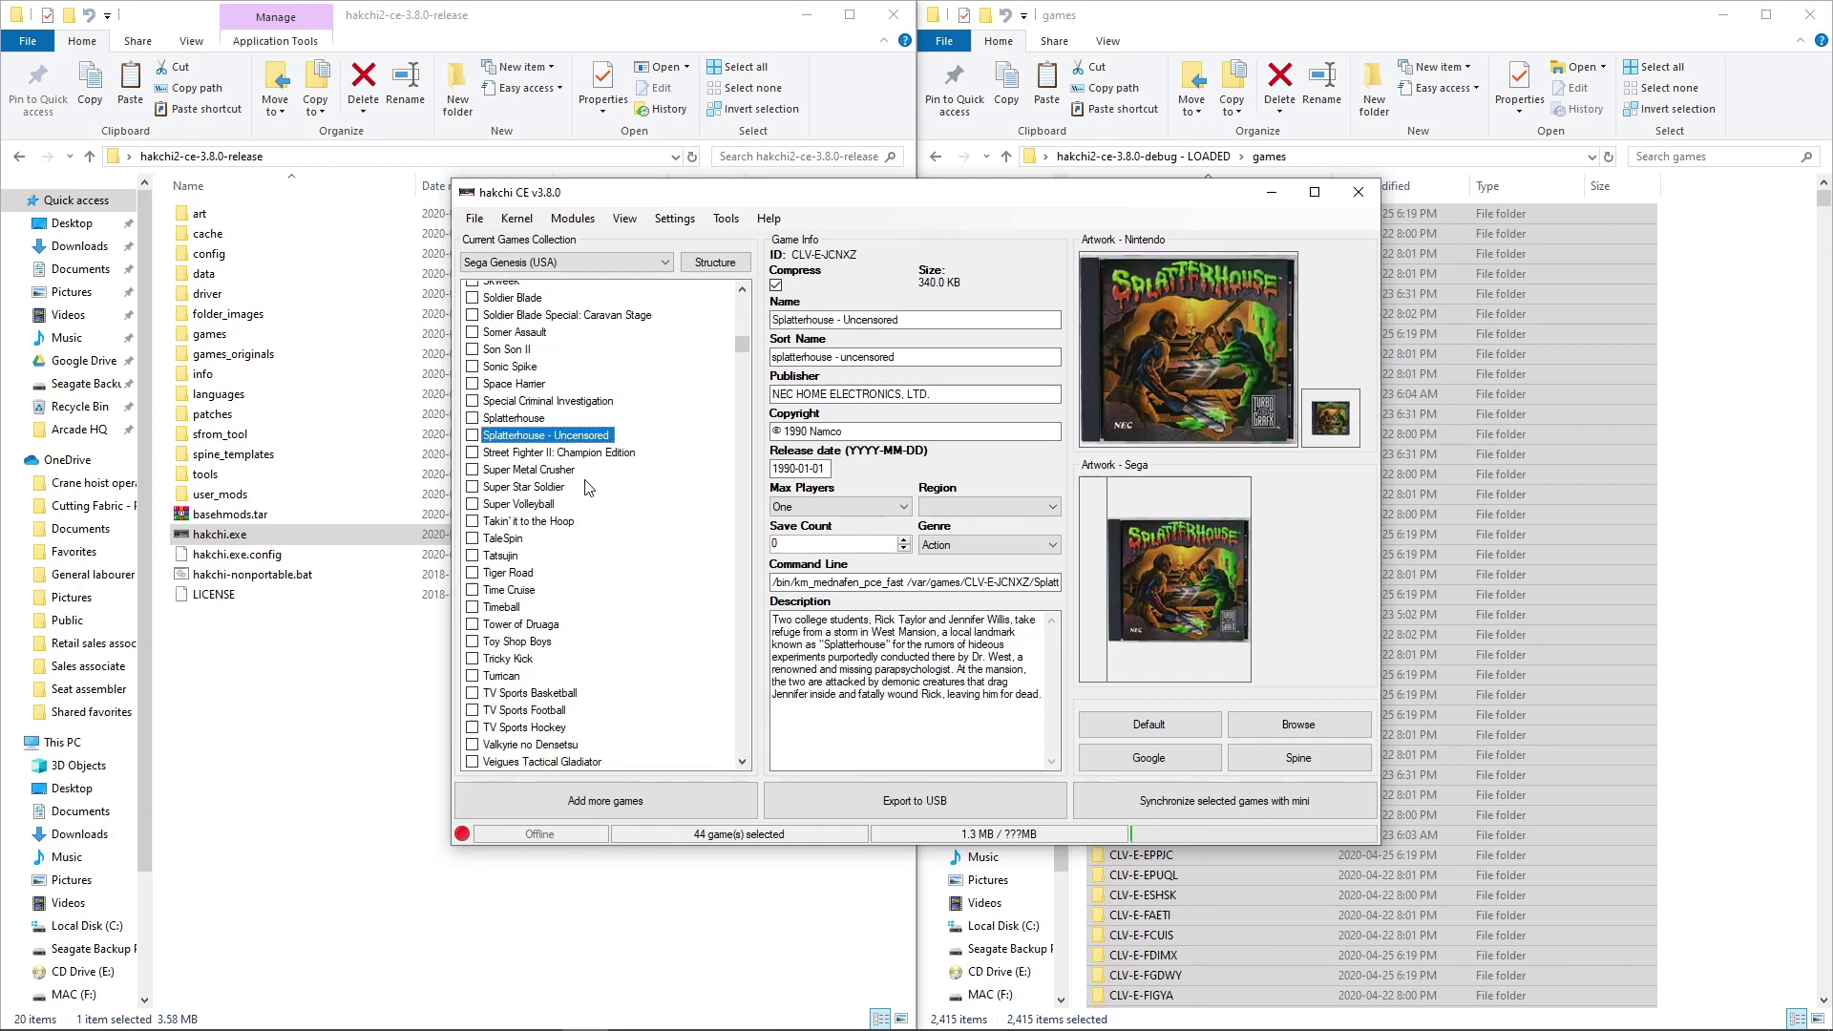
pyautogui.scroll(-3, 619, 601)
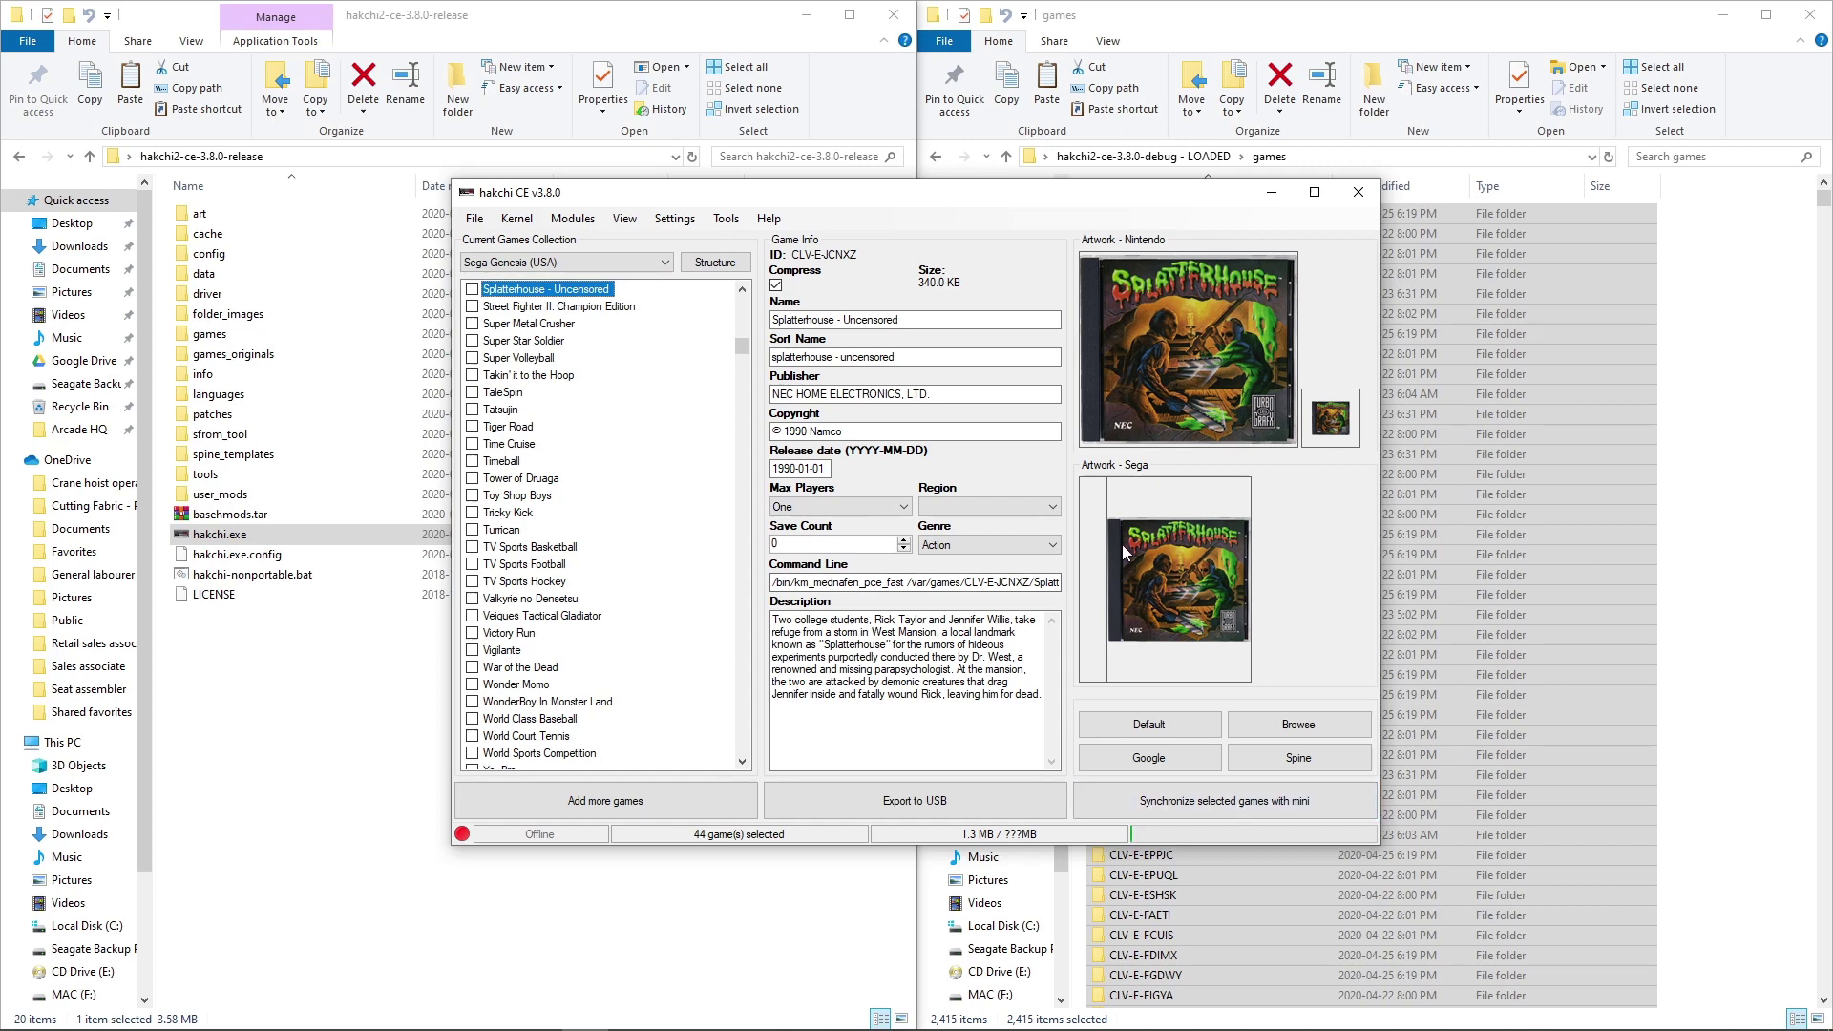
pyautogui.click(524, 530)
pyautogui.click(515, 515)
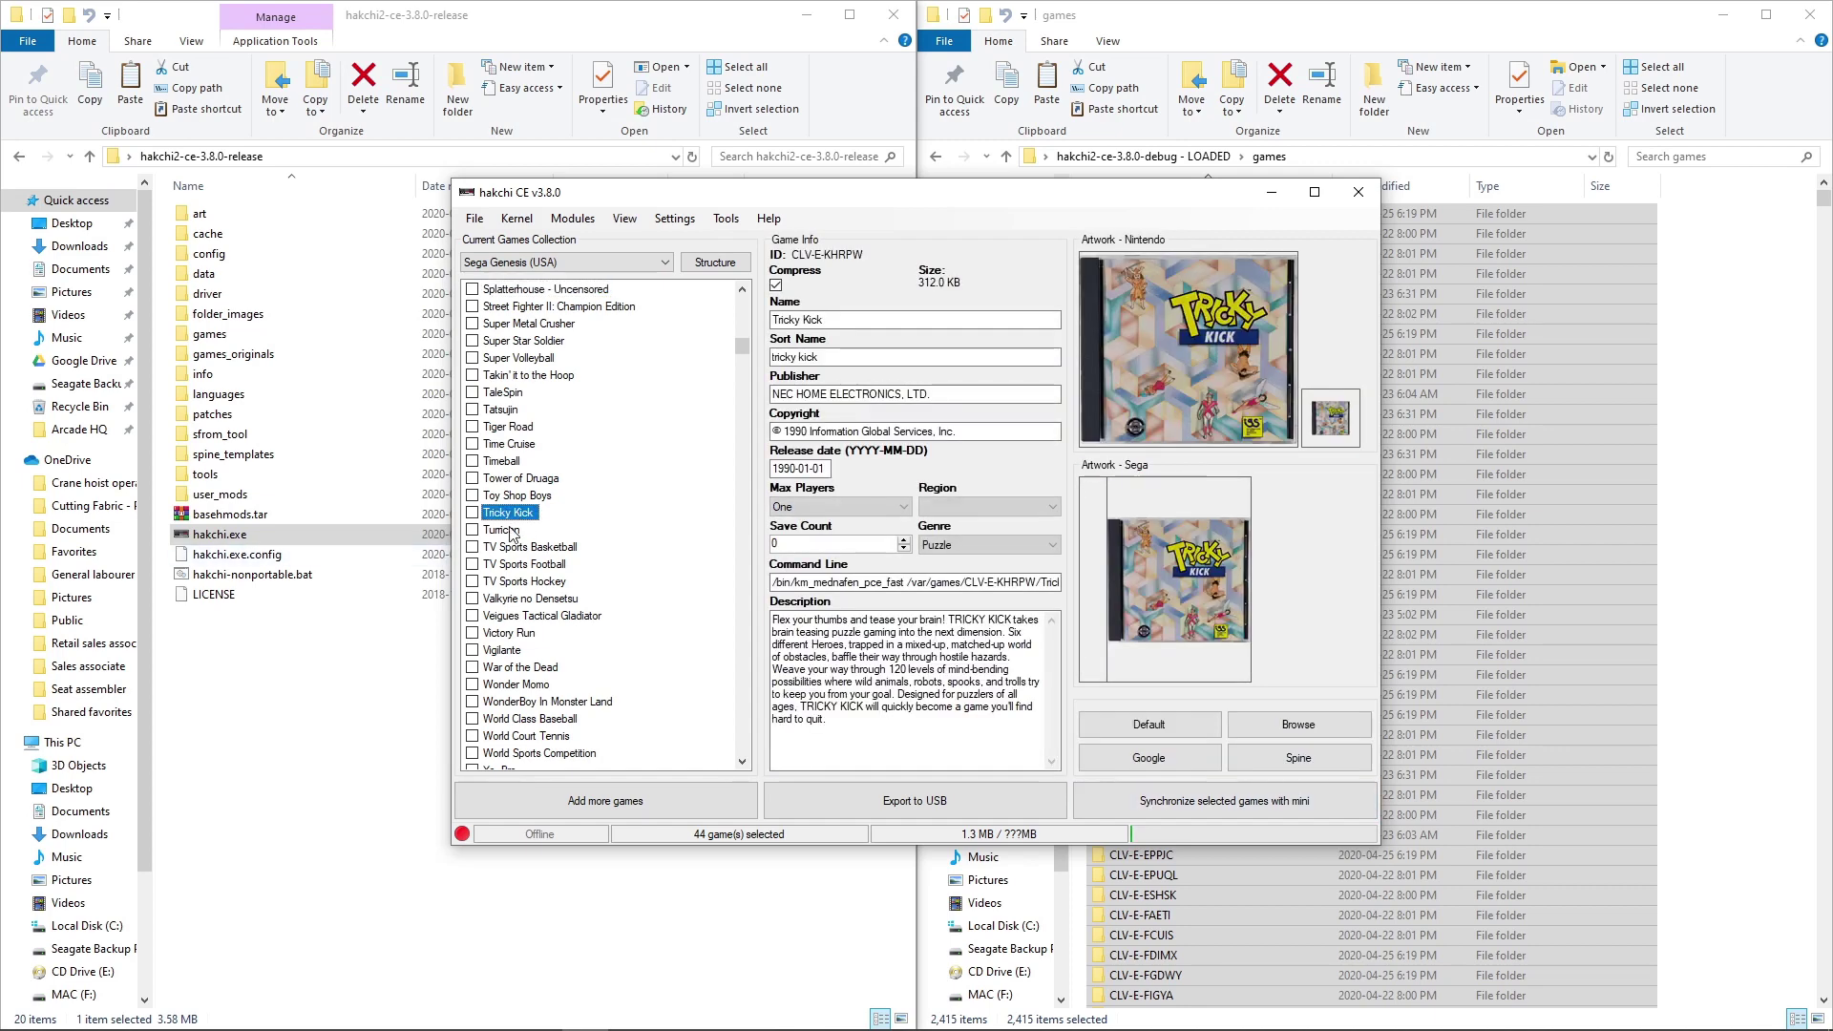
pyautogui.click(511, 530)
# Step: View NES titles A Nightmare on Elm Street, AD&D: DragonStrike and Adventure Island II
pyautogui.scroll(-8, 604, 632)
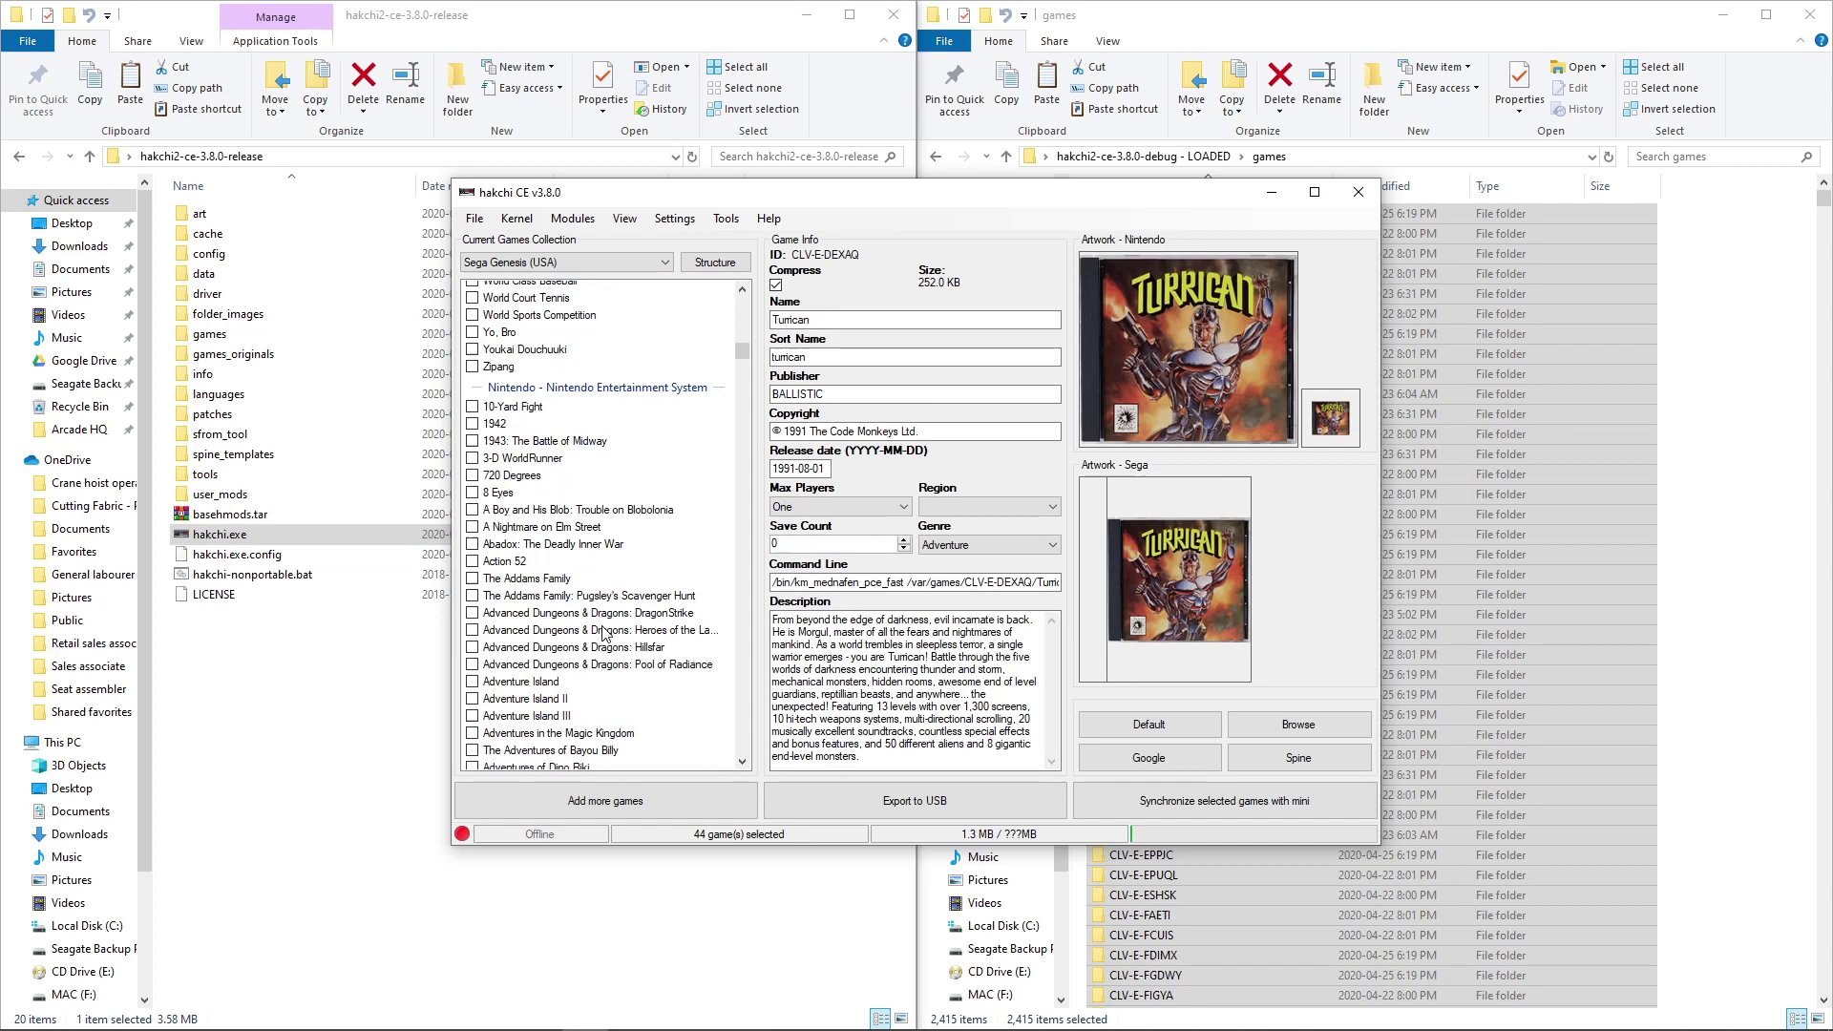
pyautogui.click(522, 527)
pyautogui.click(512, 620)
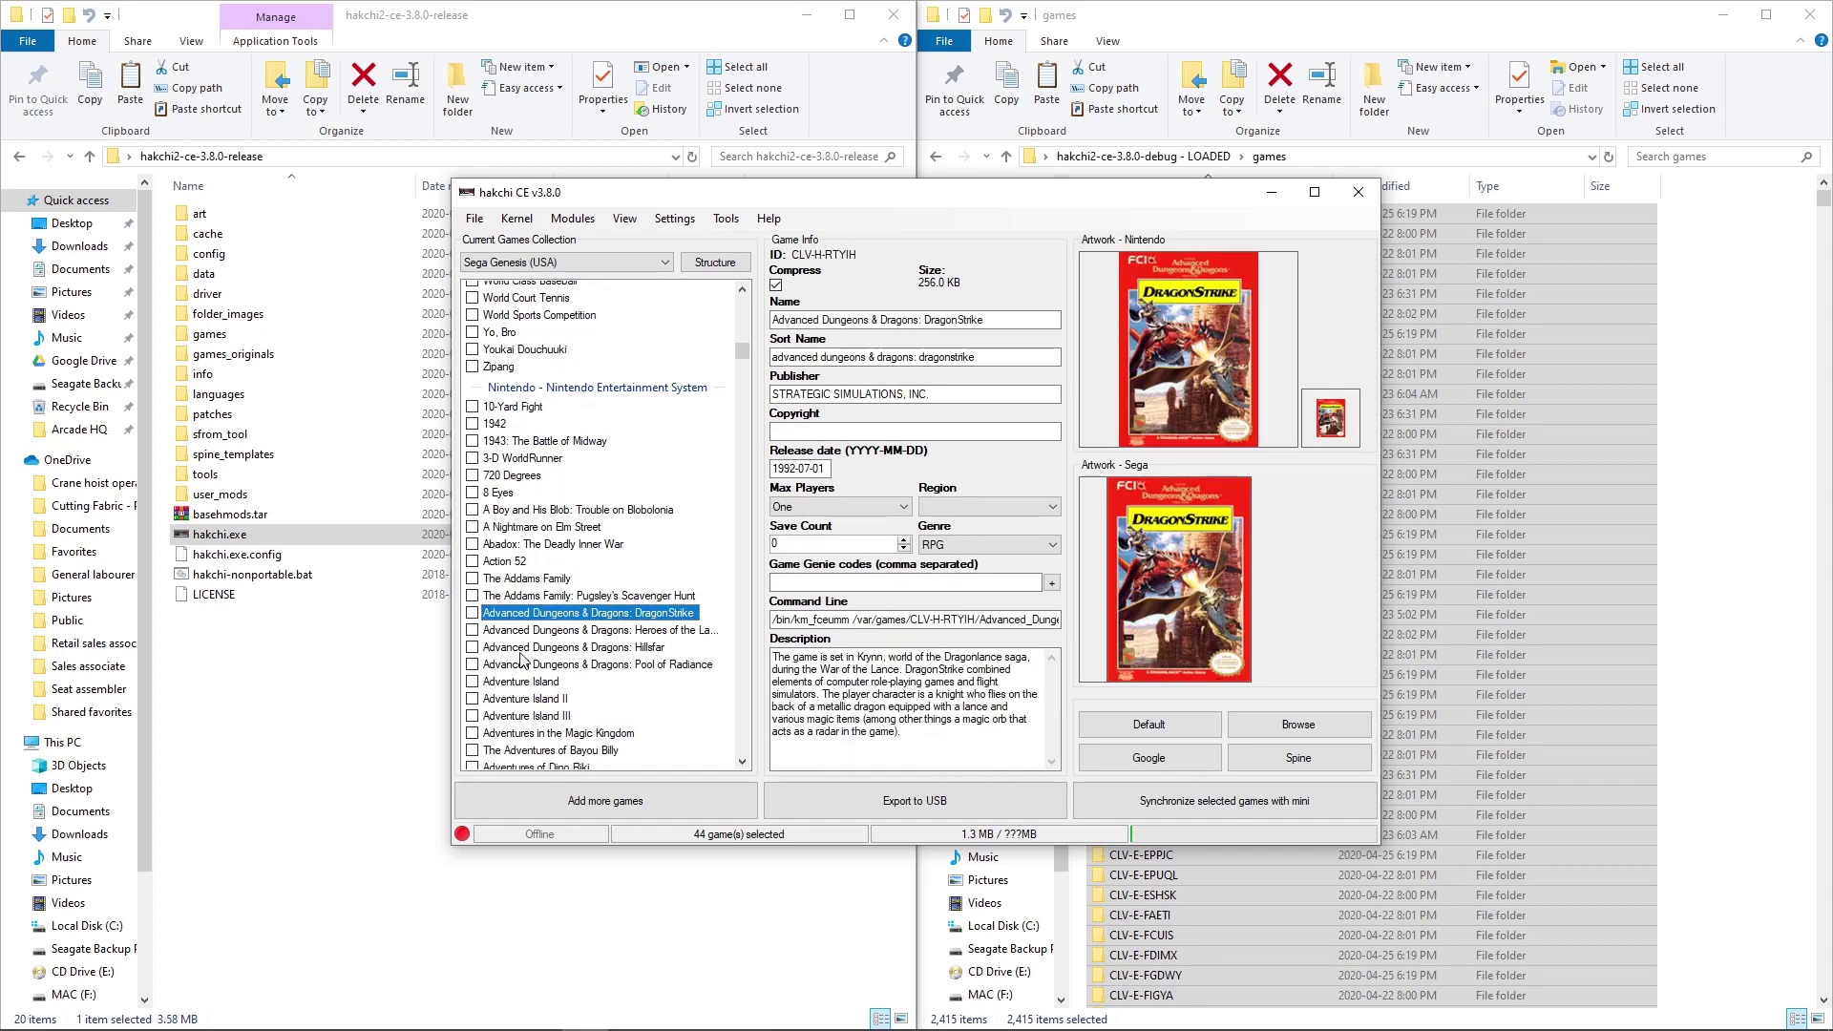
pyautogui.click(534, 699)
# Step: Scroll into SNES titles and view Bubsy, Brett Hull Hockey 95 and Cal Ripken Jr. Baseball
pyautogui.scroll(-13, 535, 702)
pyautogui.scroll(-20, 536, 703)
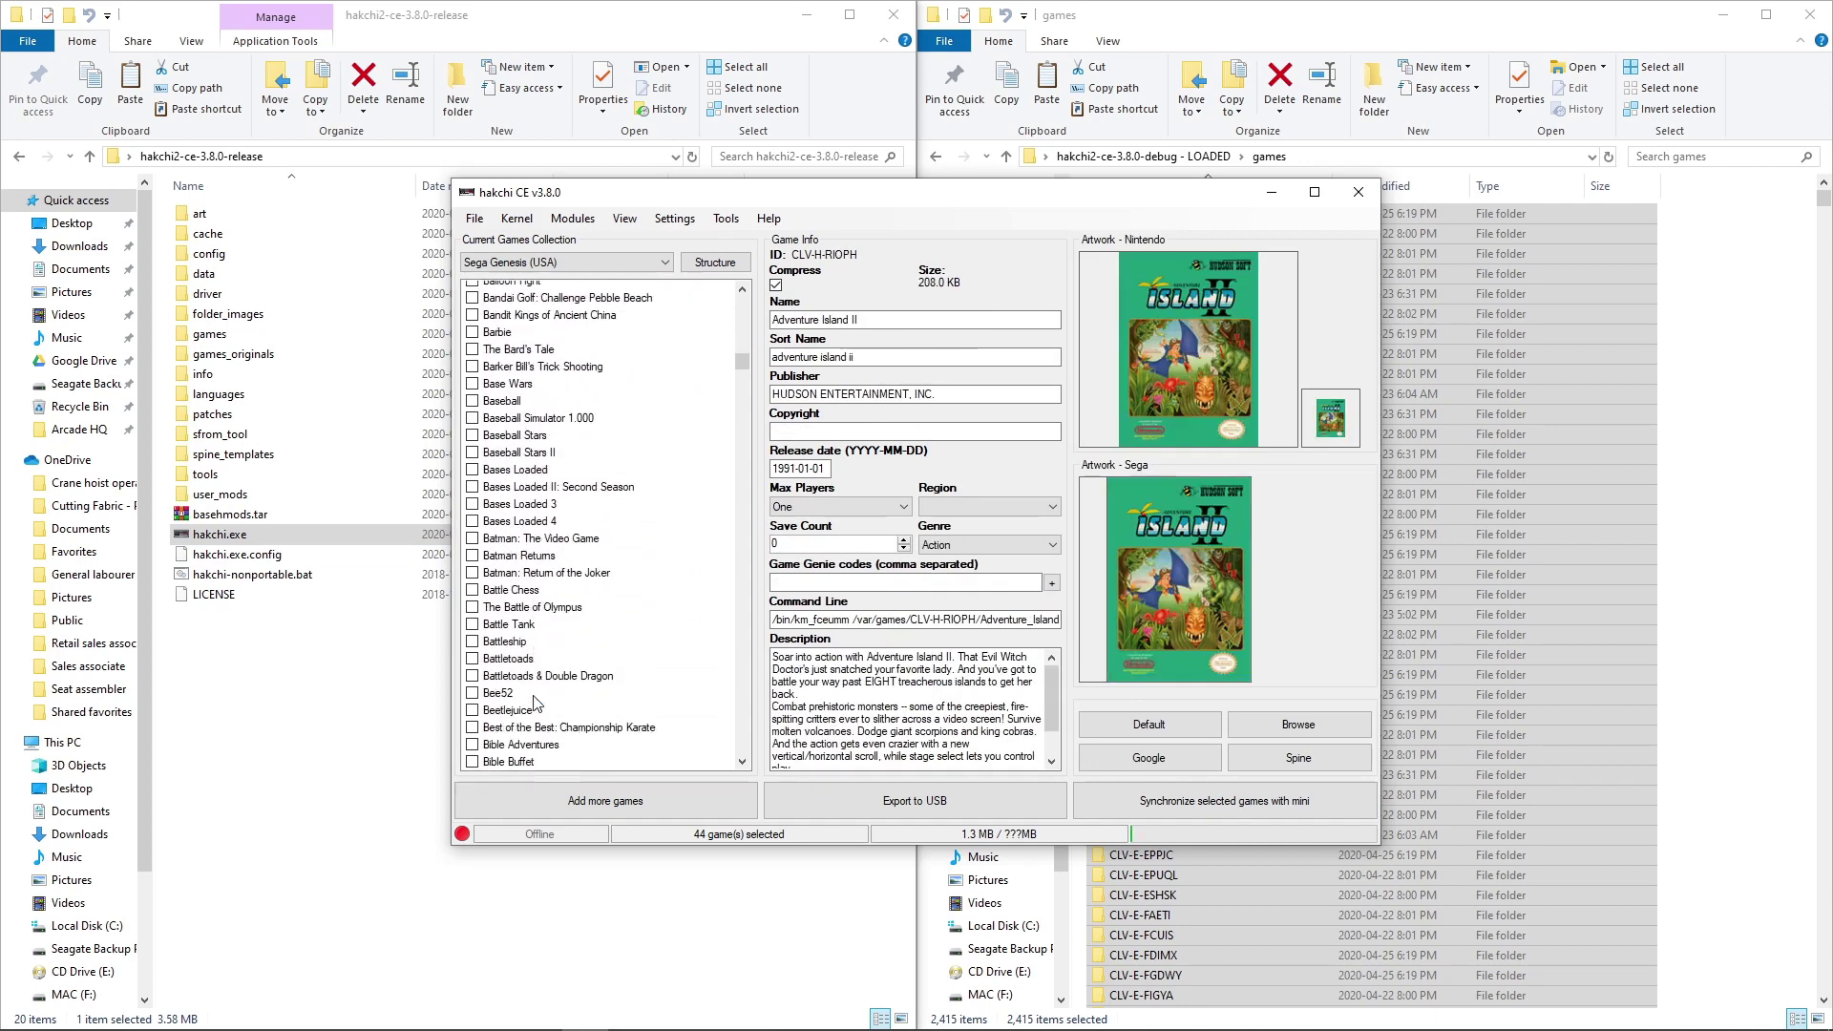
pyautogui.scroll(-8, 536, 704)
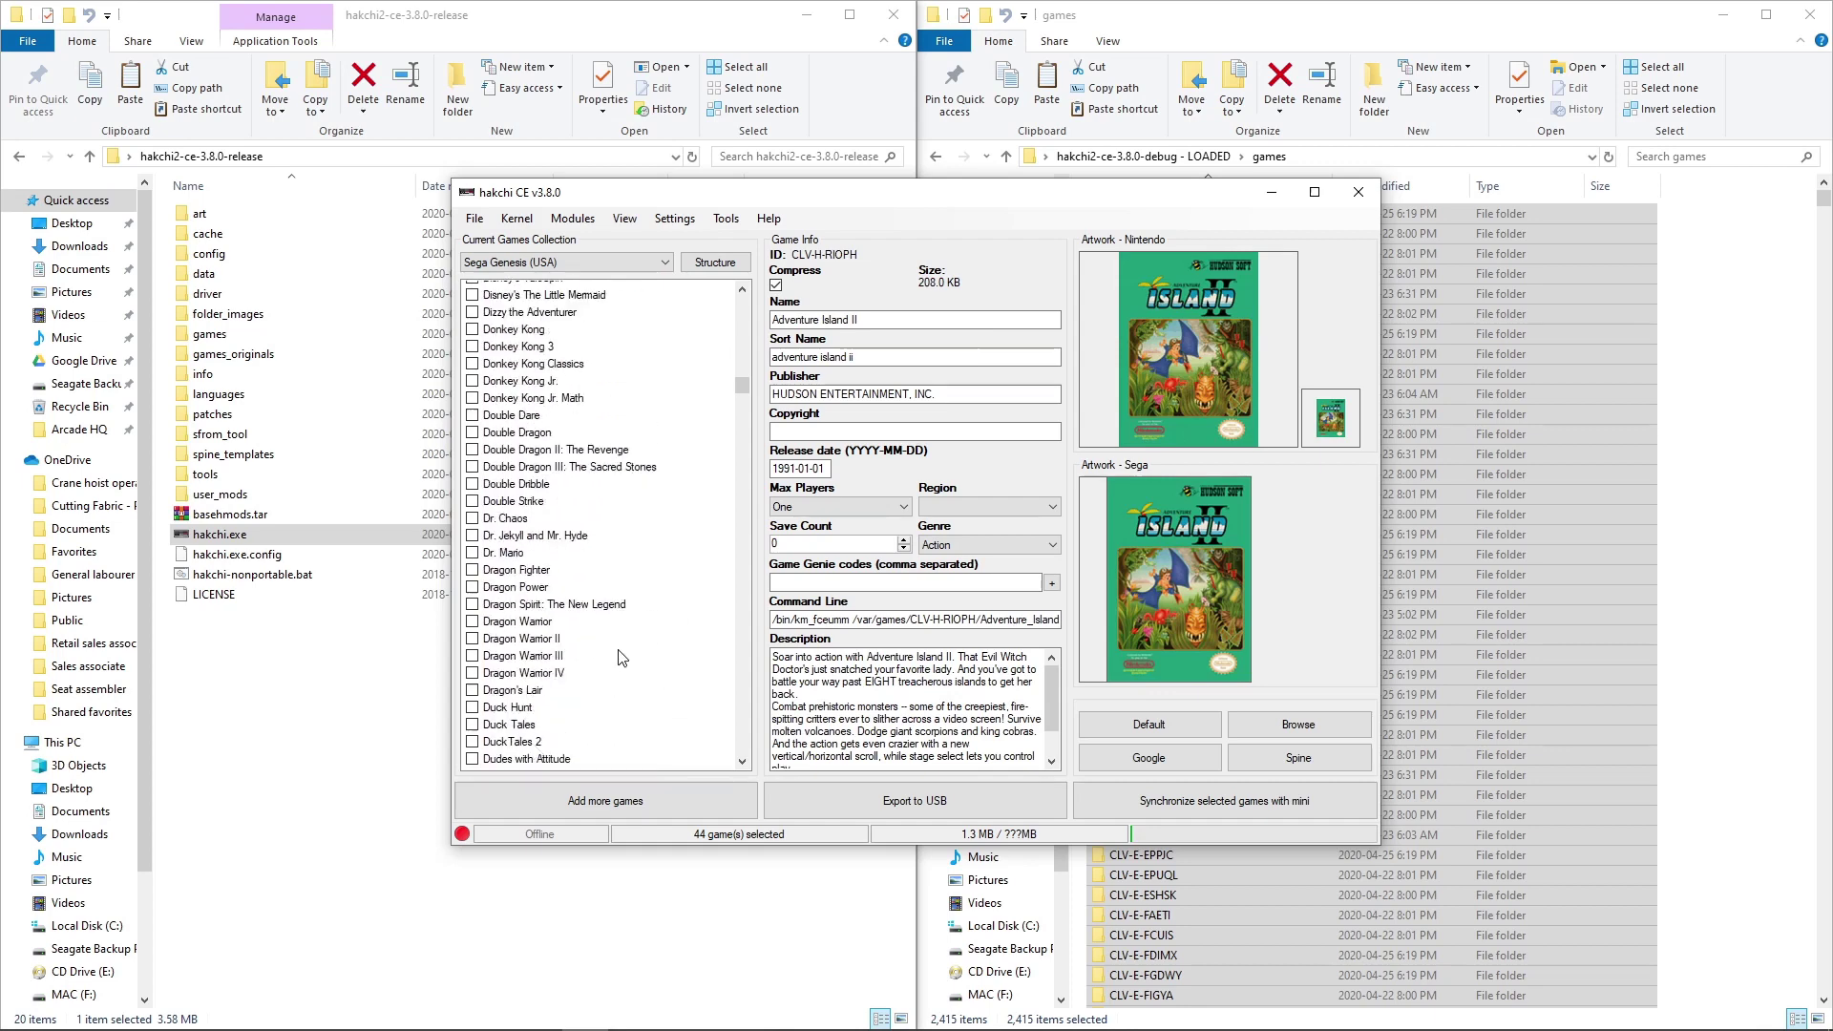
pyautogui.moveTo(736, 387); pyautogui.dragTo(740, 502)
pyautogui.click(574, 487)
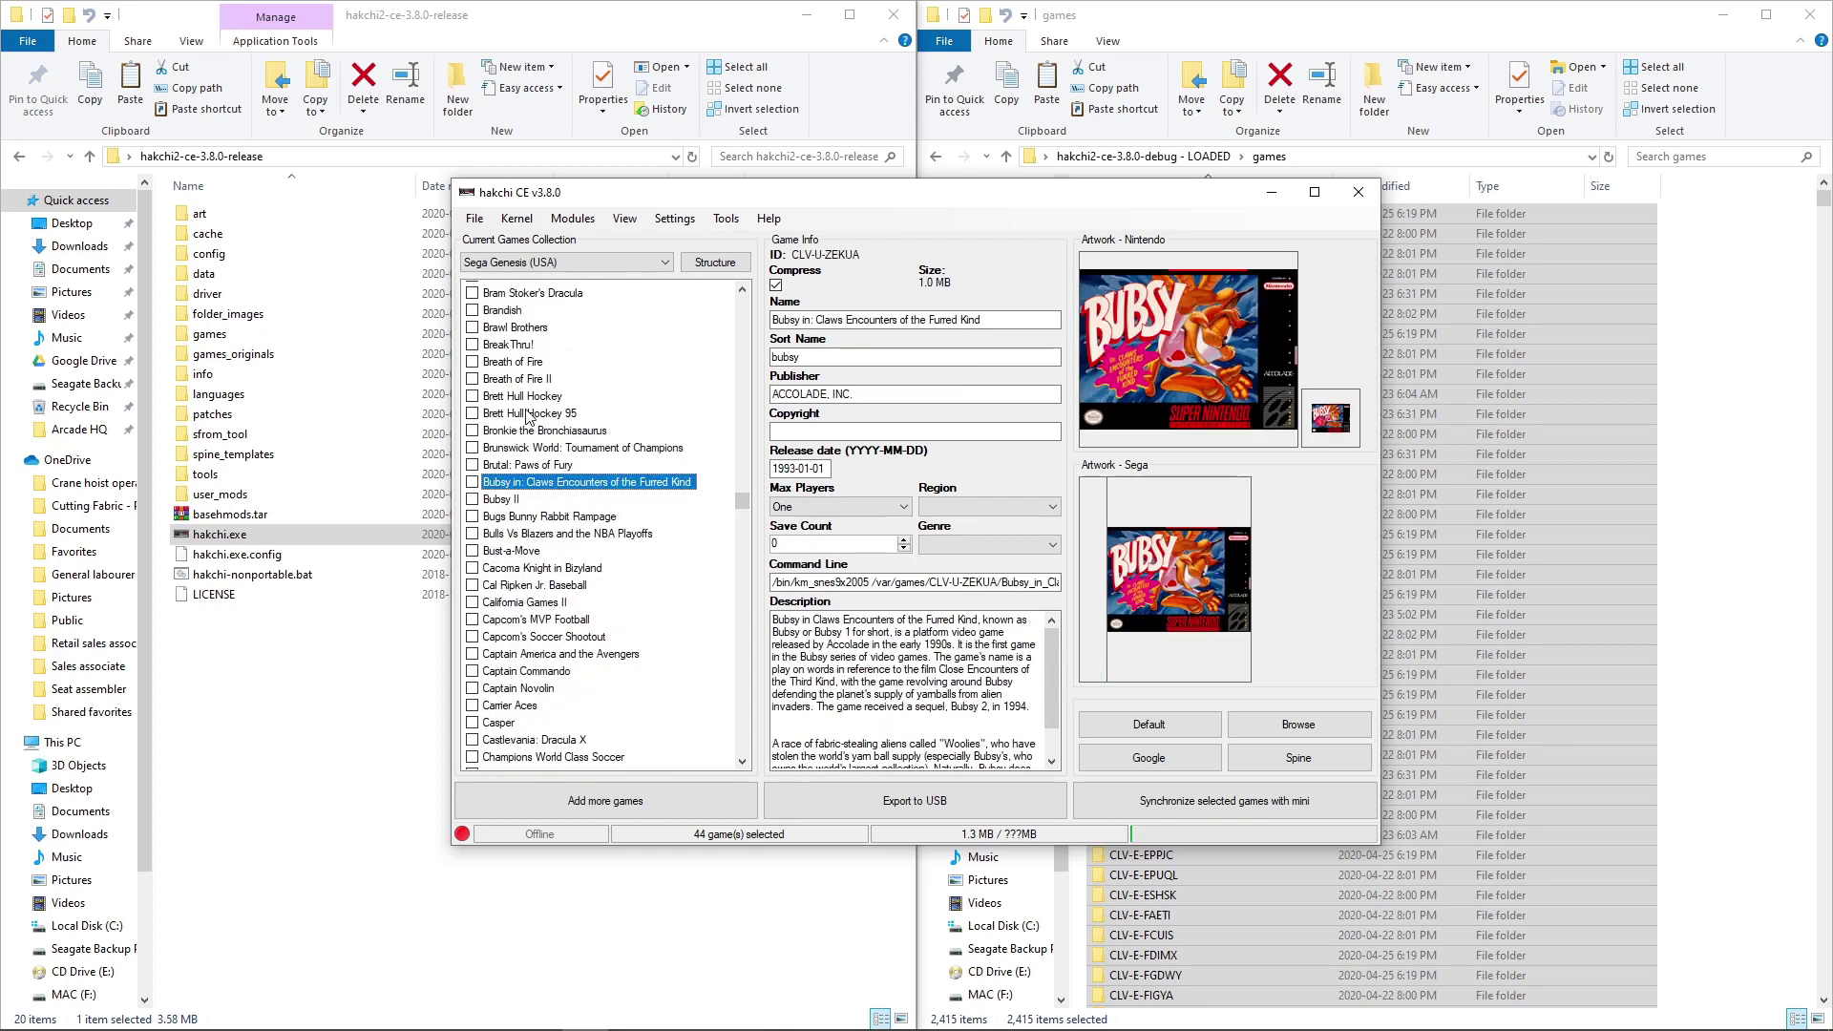
pyautogui.click(528, 414)
pyautogui.click(500, 591)
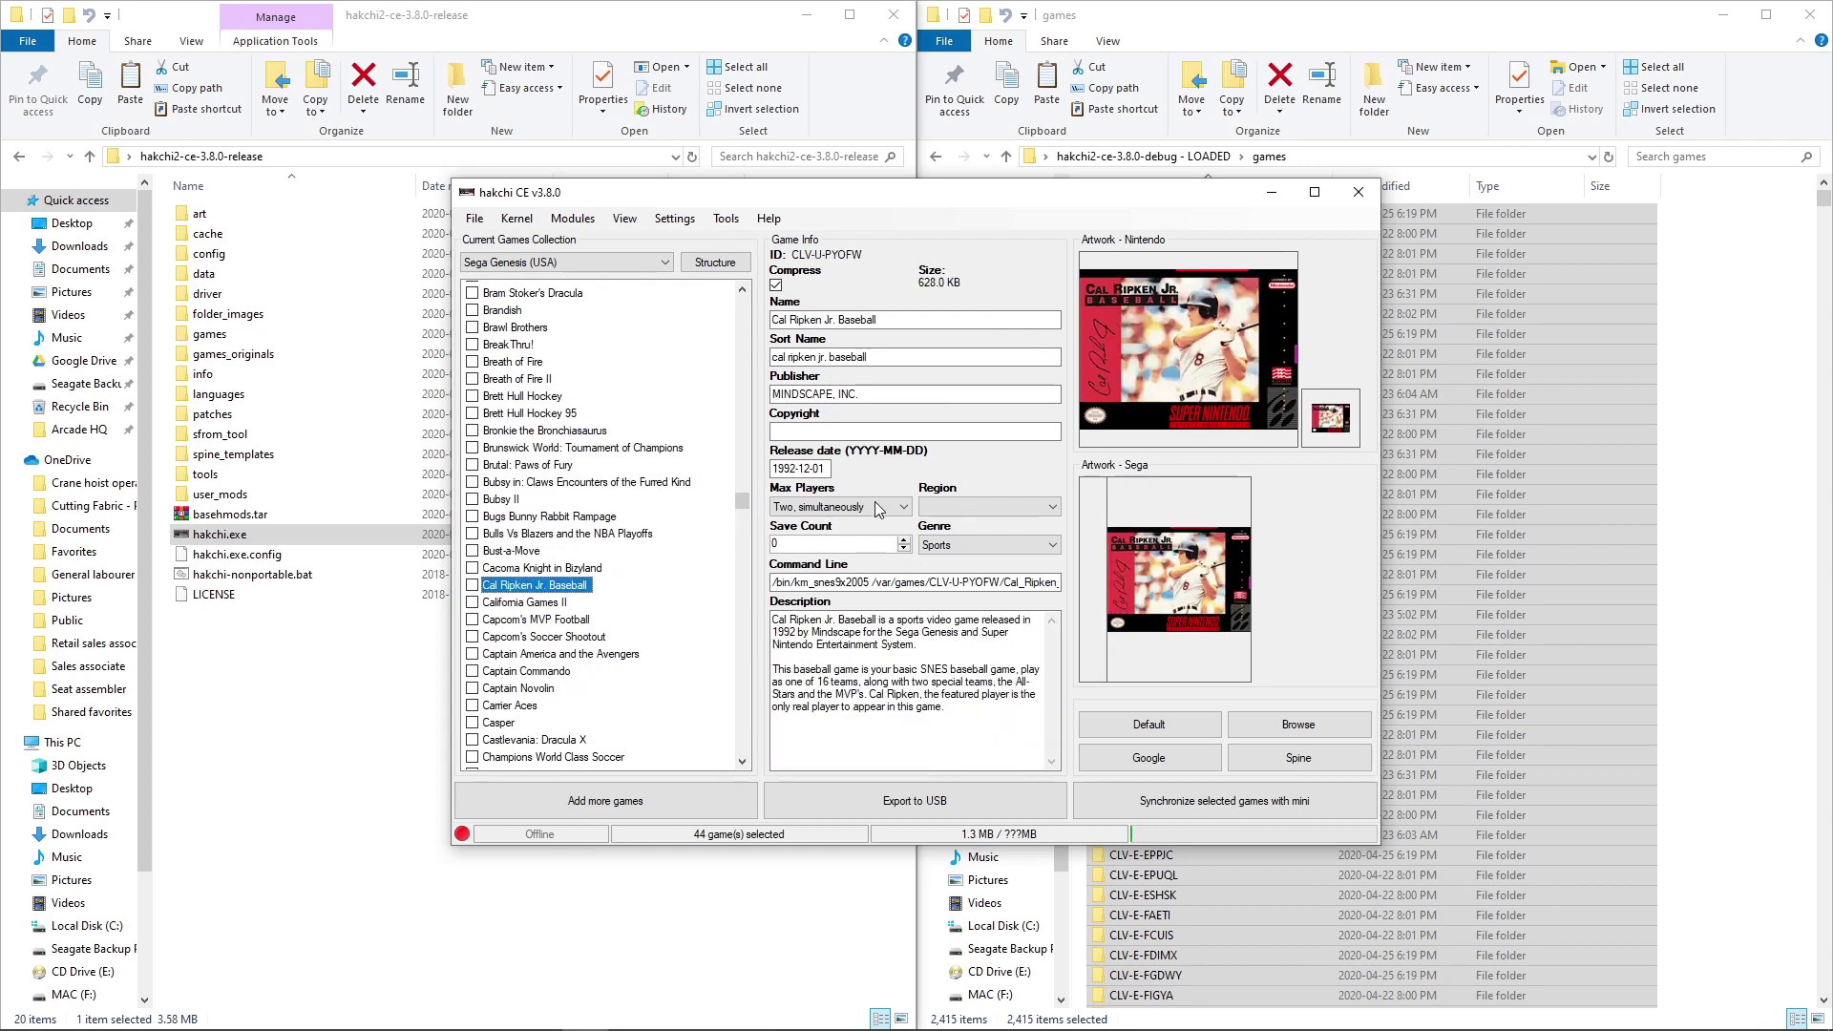
pyautogui.moveTo(742, 506); pyautogui.dragTo(759, 627)
# Step: View Aero the Acro-Bat, Aerobiz Supersonic, Aladdin and Alien 3, then scroll the list back to the top
pyautogui.click(489, 491)
pyautogui.click(510, 541)
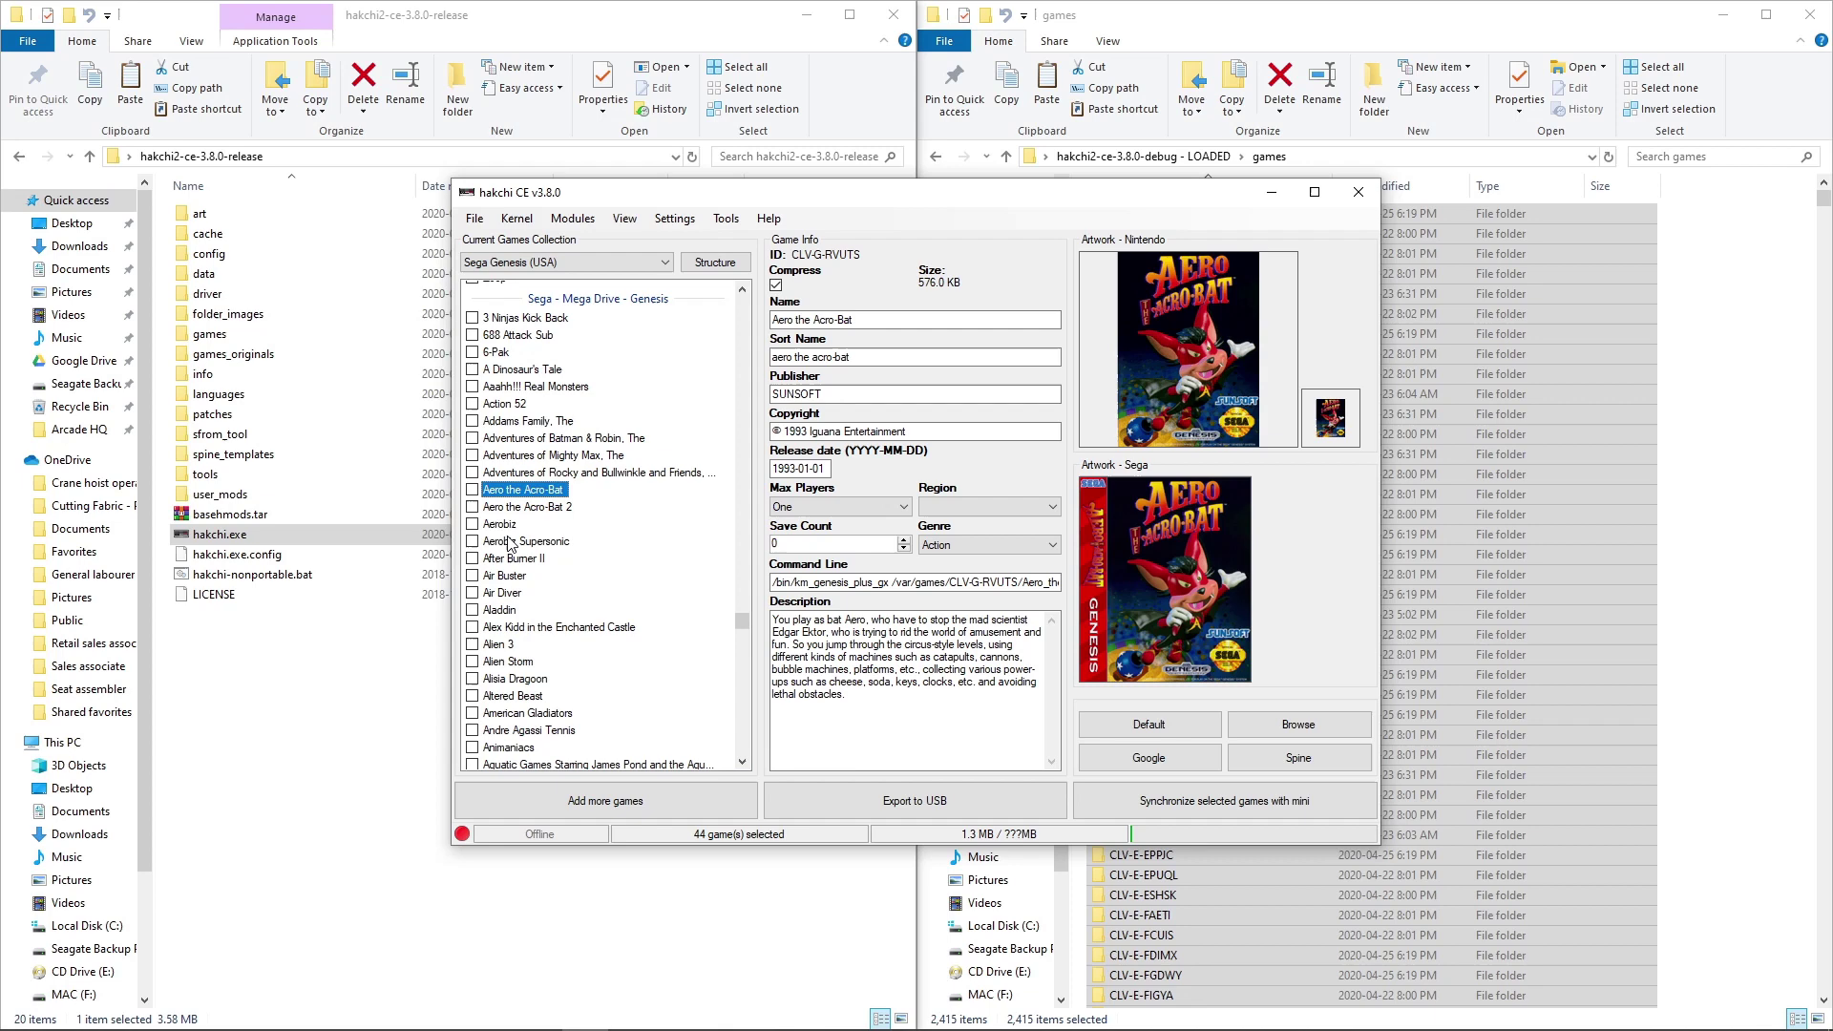
pyautogui.click(506, 610)
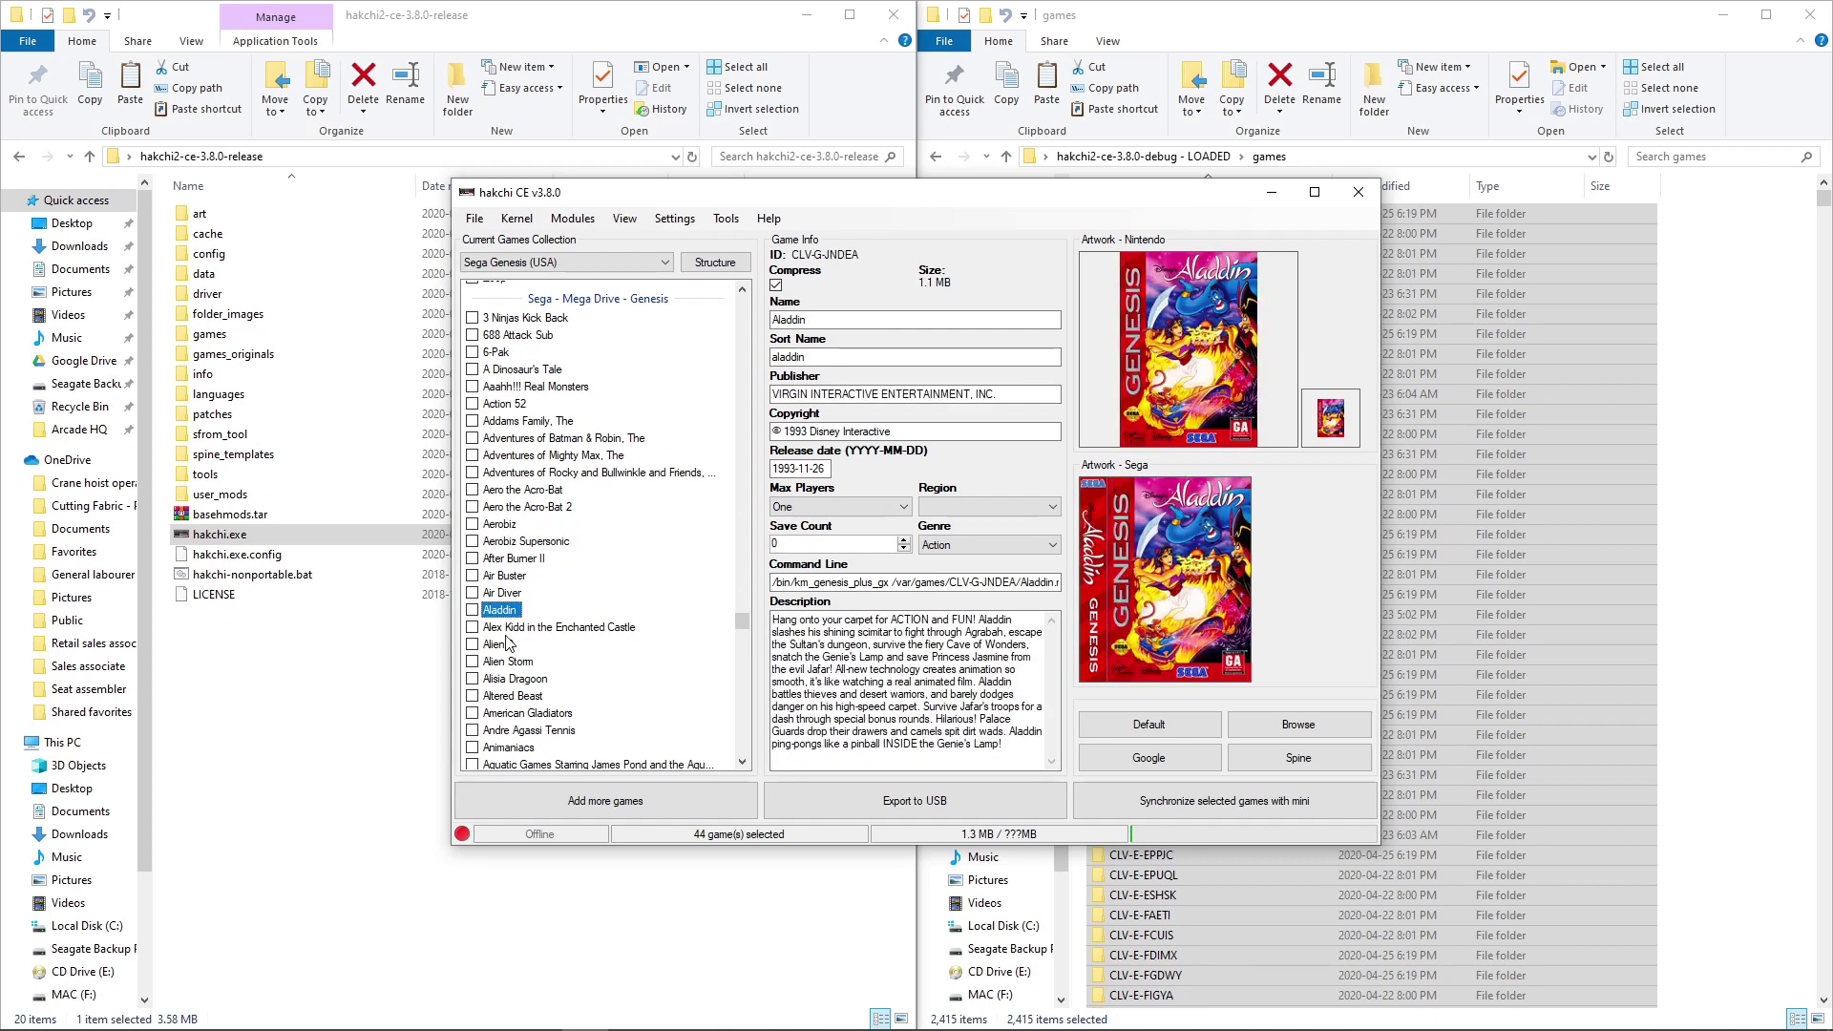
pyautogui.click(495, 647)
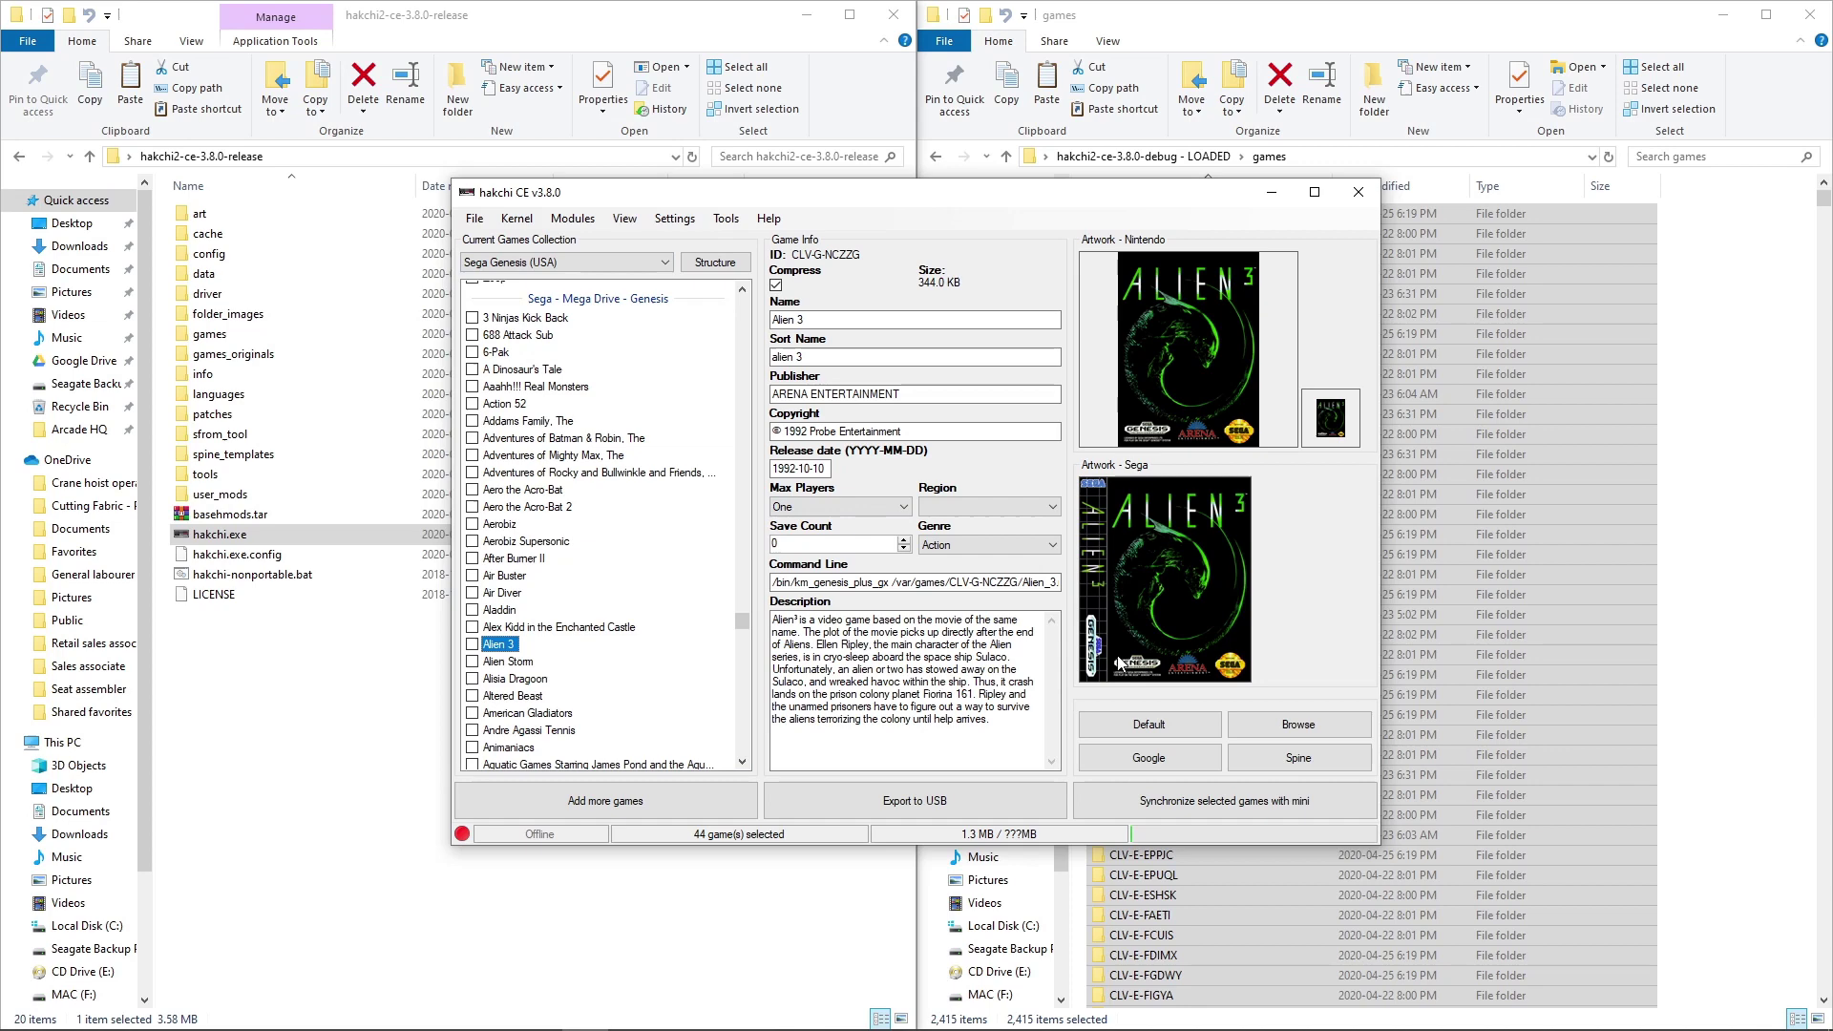
pyautogui.moveTo(742, 623); pyautogui.dragTo(760, 291)
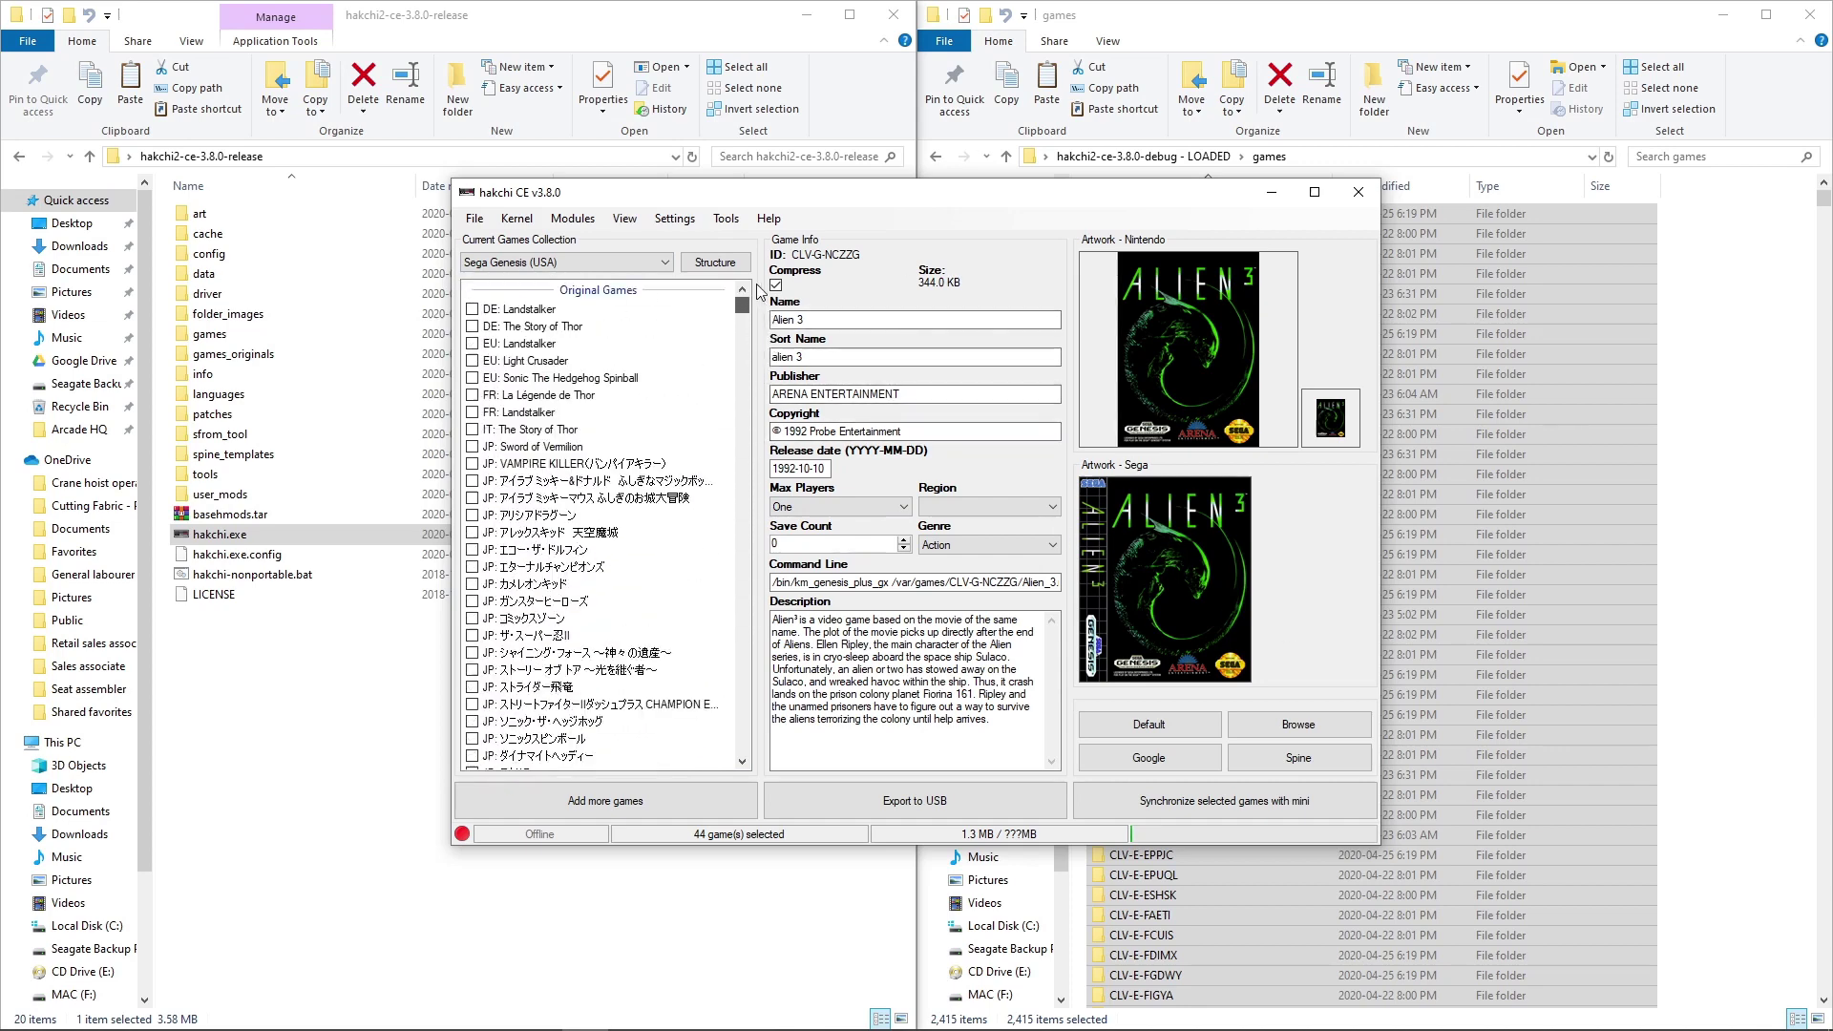